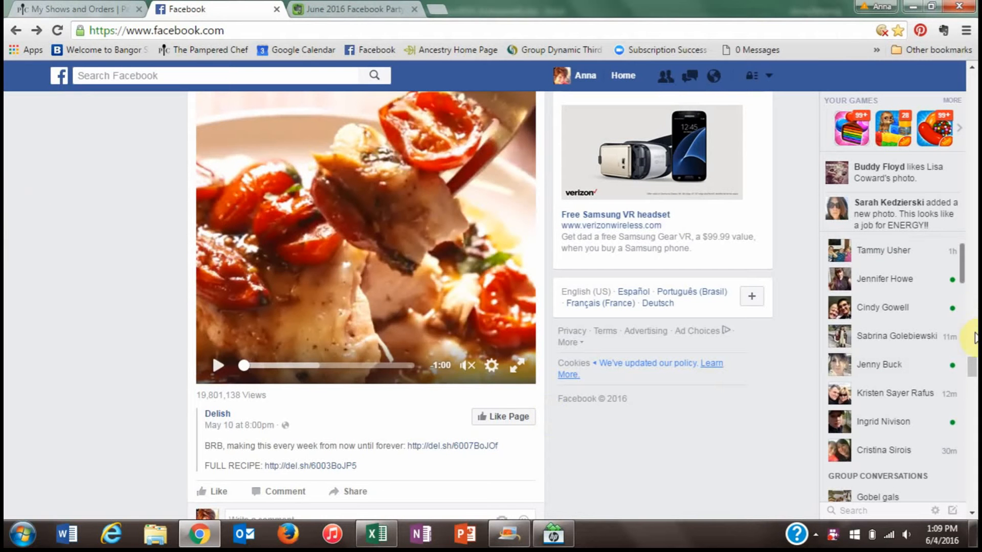
- Start a new Facebook group, then bring up the June 2016 Facebook Party Outline note
{"action": "left_click_drag", "start_coordinate": [972, 358], "coordinate": [974, 69]}
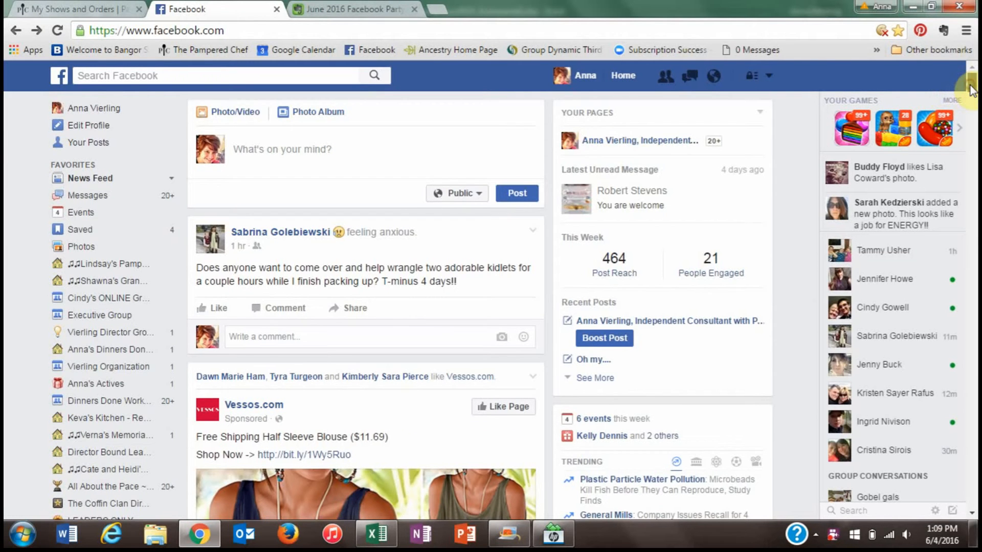
{"action": "left_click_drag", "start_coordinate": [971, 88], "coordinate": [974, 98]}
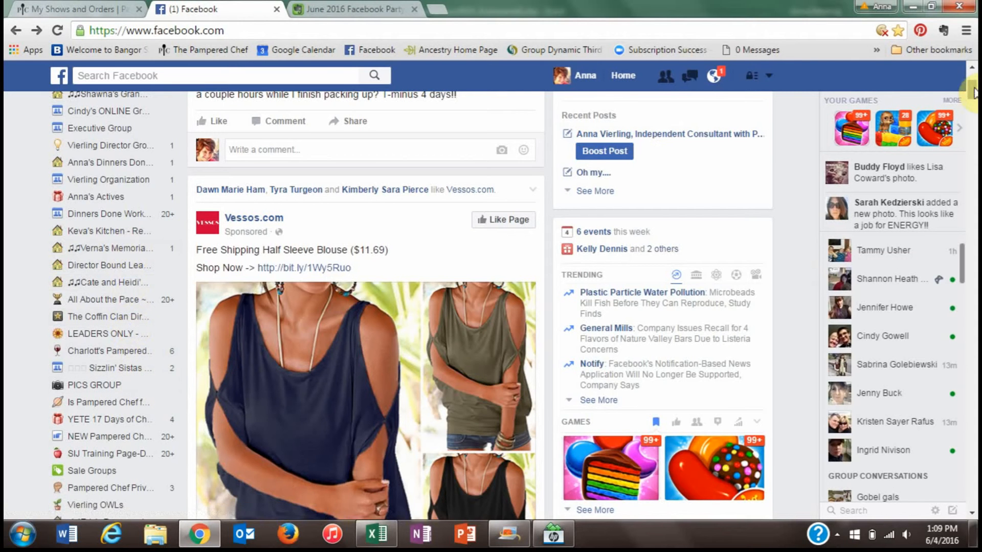
{"action": "left_click_drag", "start_coordinate": [971, 88], "coordinate": [976, 107]}
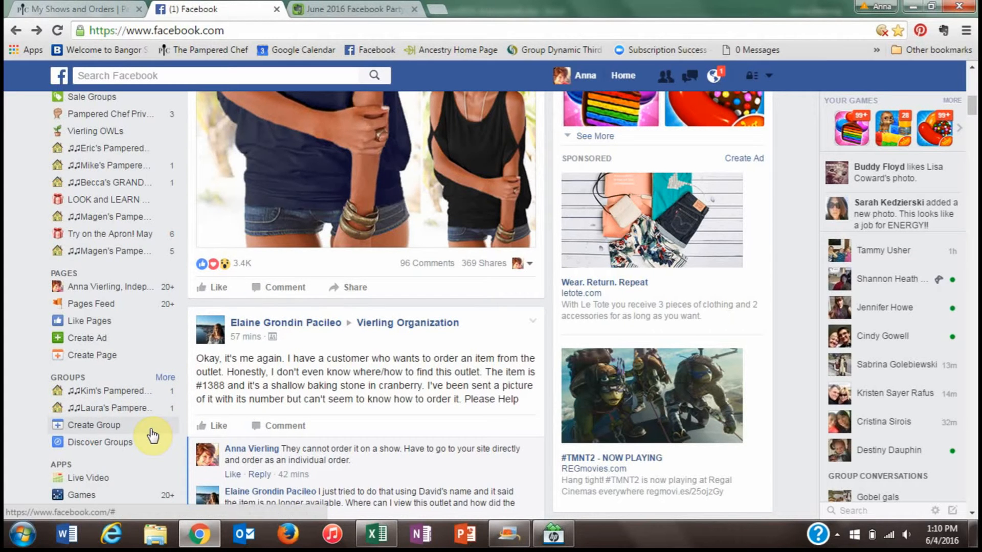
{"action": "left_click", "coordinate": [101, 429]}
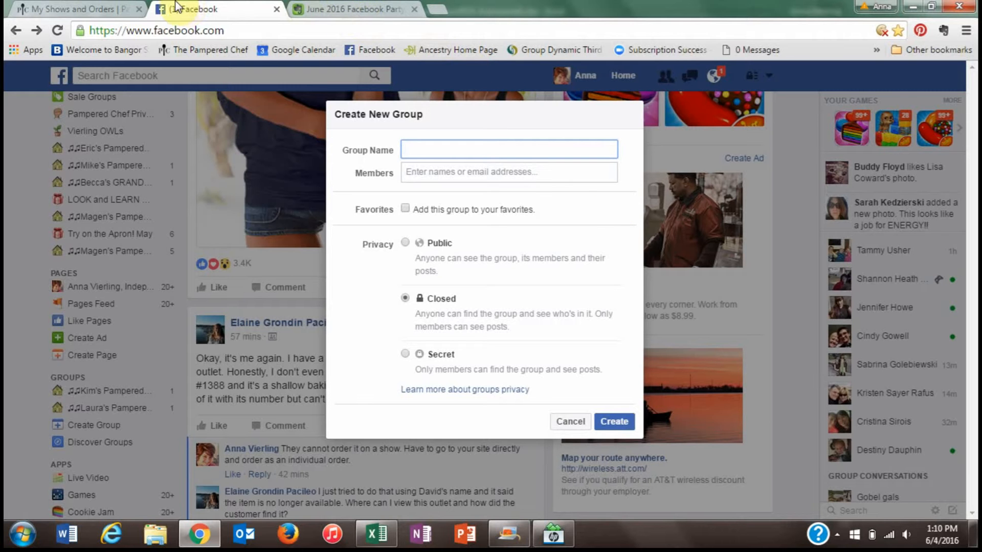
{"action": "left_click", "coordinate": [339, 8]}
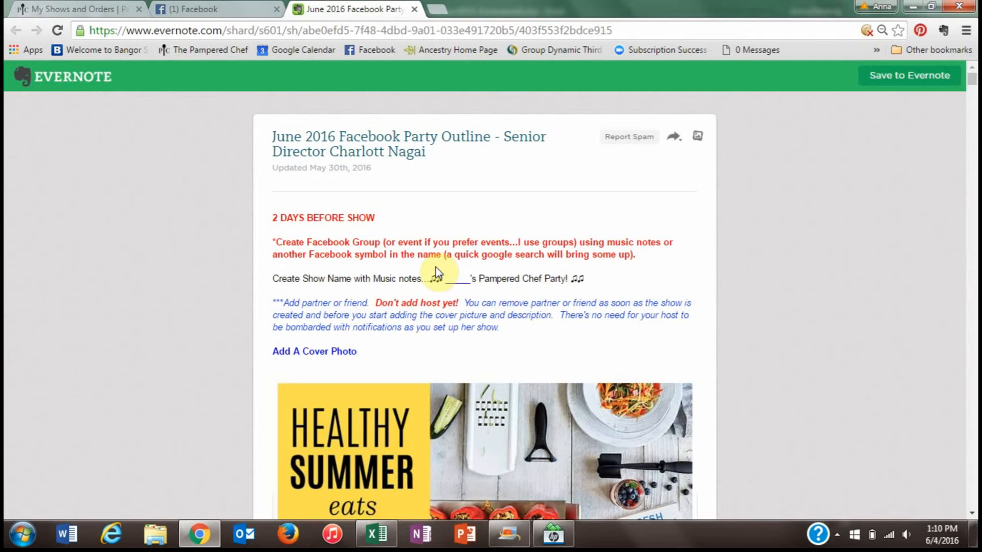
- Copy the ♫♫ symbols from the Evernote show-name template and return to the new-group form
{"action": "double_click", "coordinate": [435, 280]}
{"action": "right_click", "coordinate": [443, 284]}
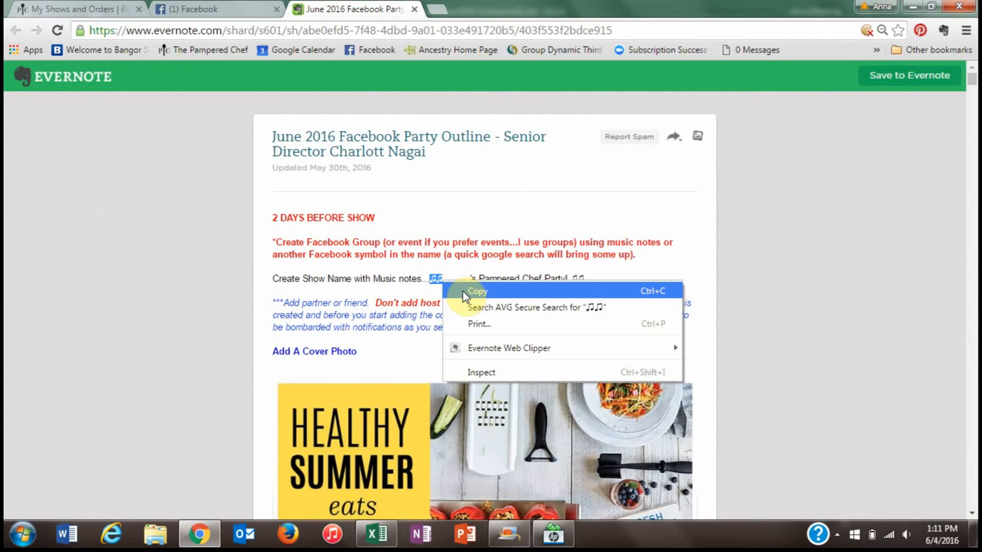
{"action": "left_click", "coordinate": [466, 293]}
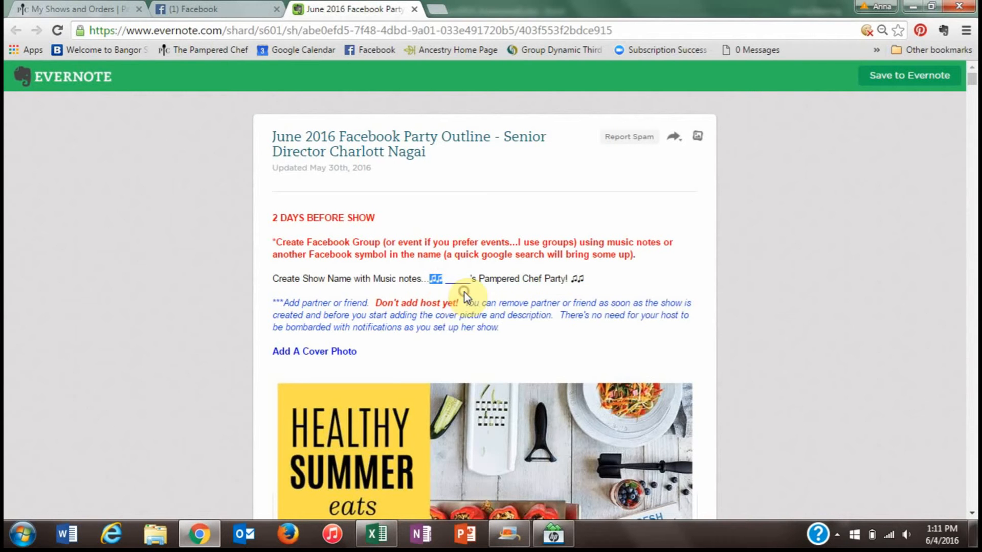
{"action": "left_click", "coordinate": [211, 11]}
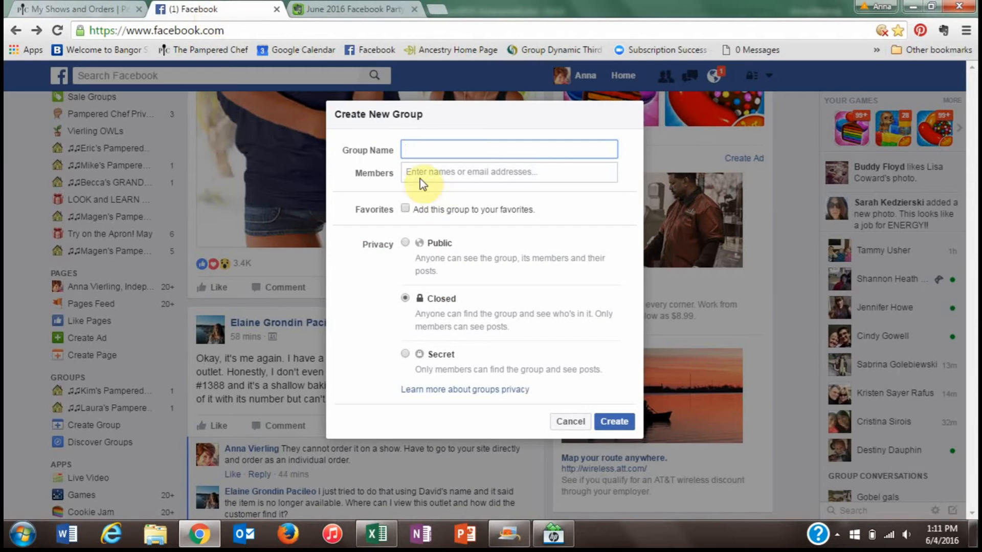
- Paste the ♫♫ symbols at the start of Group Name and check the host's first name
{"action": "right_click", "coordinate": [408, 153]}
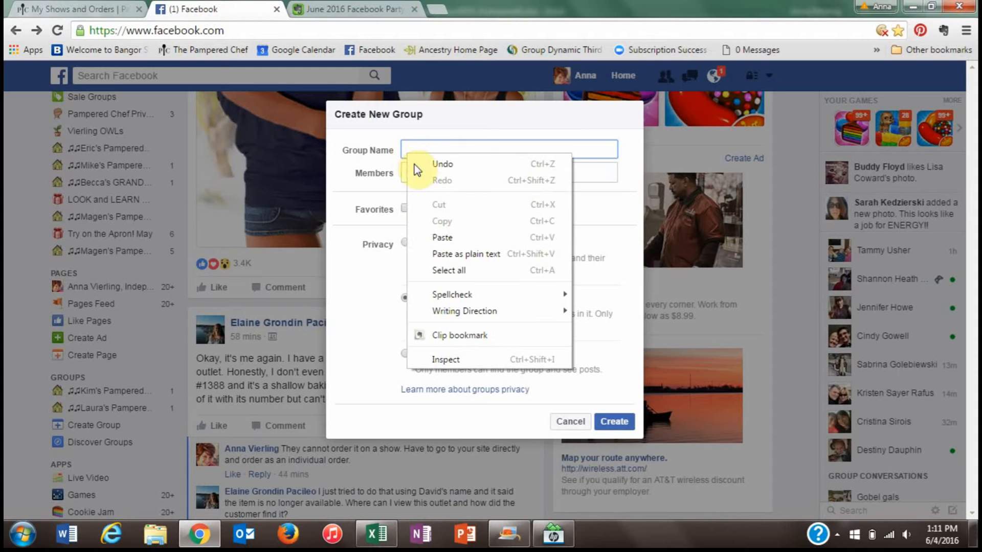
{"action": "left_click", "coordinate": [442, 237]}
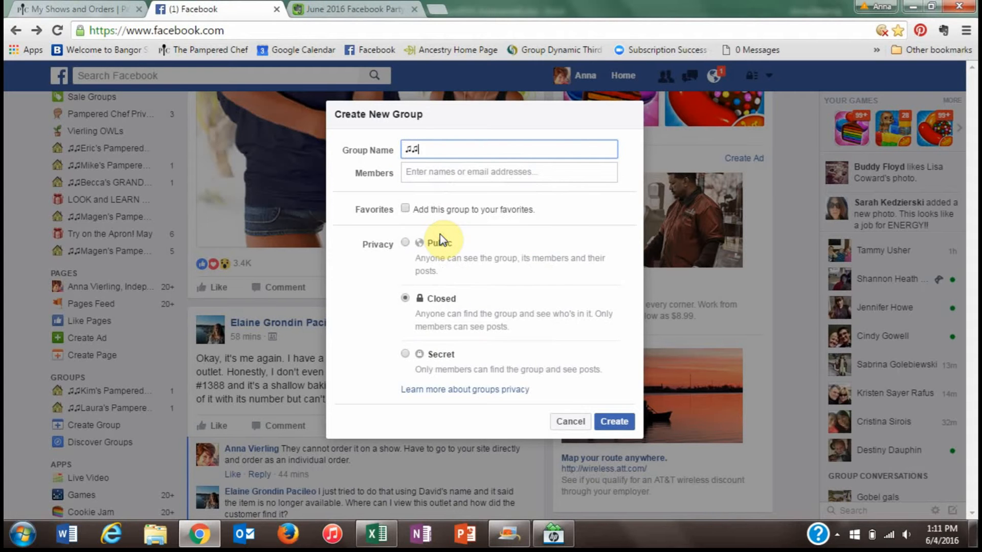
{"action": "left_click", "coordinate": [110, 9]}
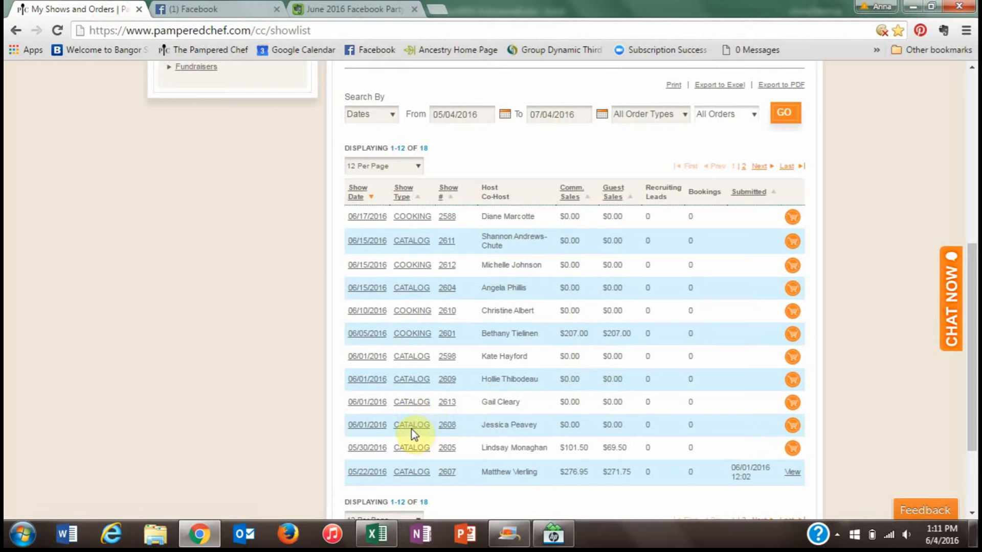
{"action": "left_click", "coordinate": [360, 7]}
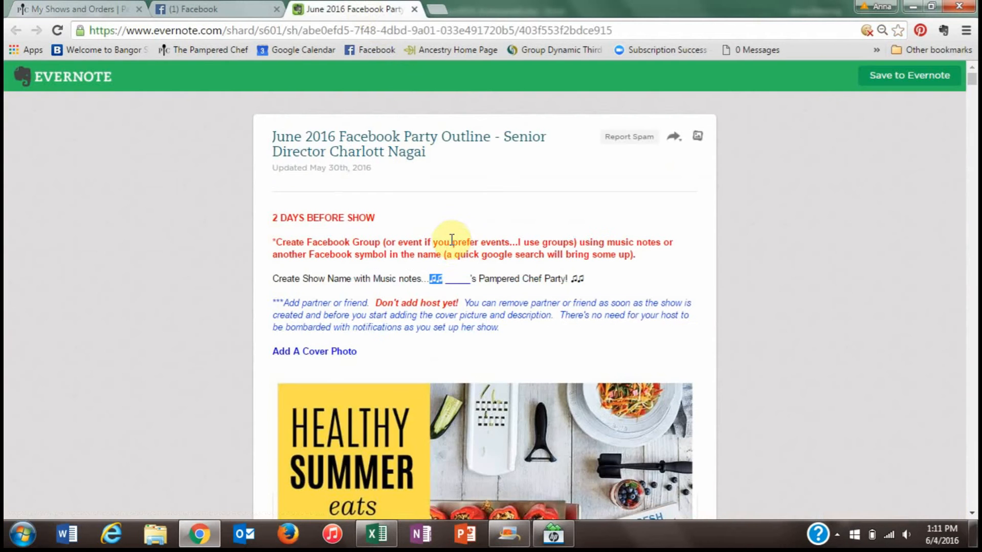
{"action": "left_click", "coordinate": [202, 8]}
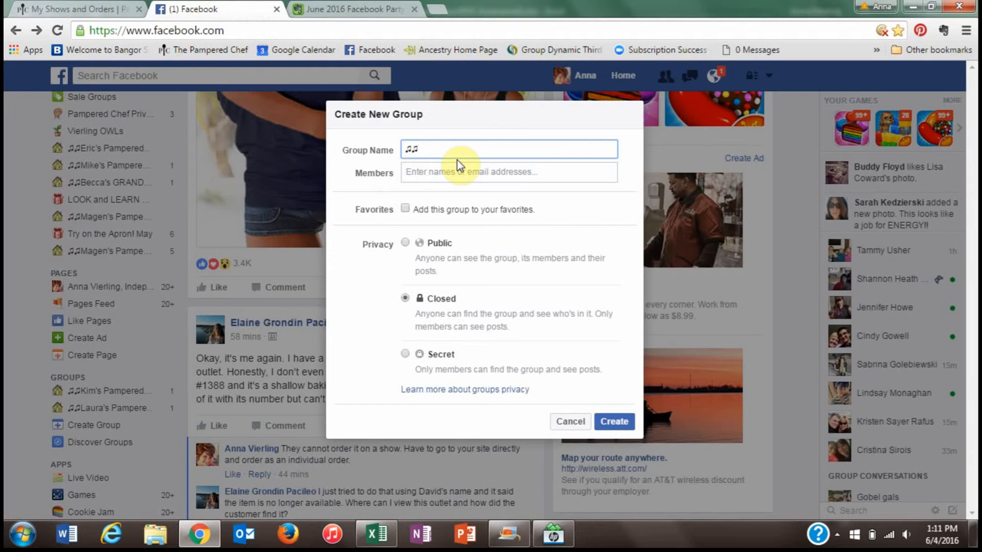
- Type the host's first name plus "'s Pampered Chef Party!" and paste closing ♫♫ after it
{"action": "type", "text": "Jessica's Pampered Chef Party!"}
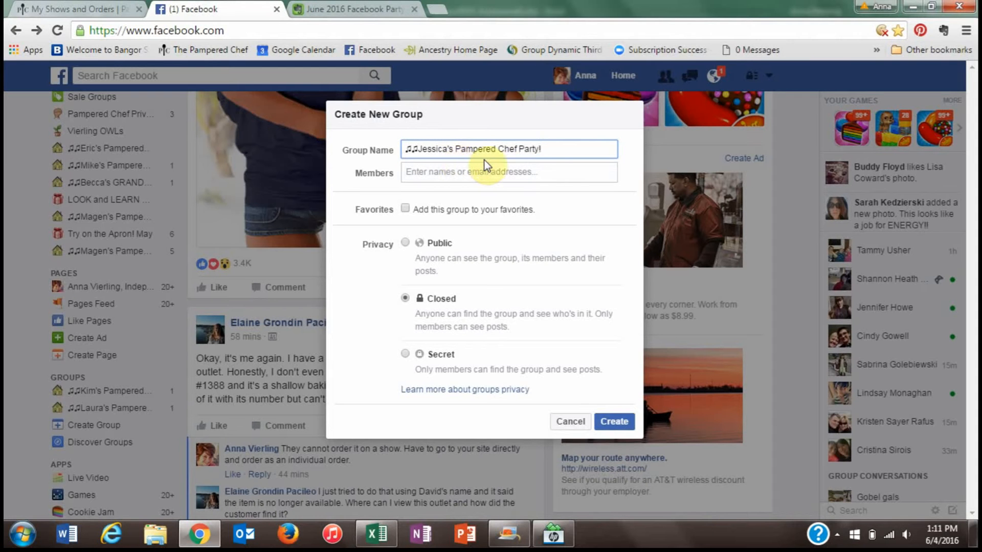
{"action": "right_click", "coordinate": [543, 153]}
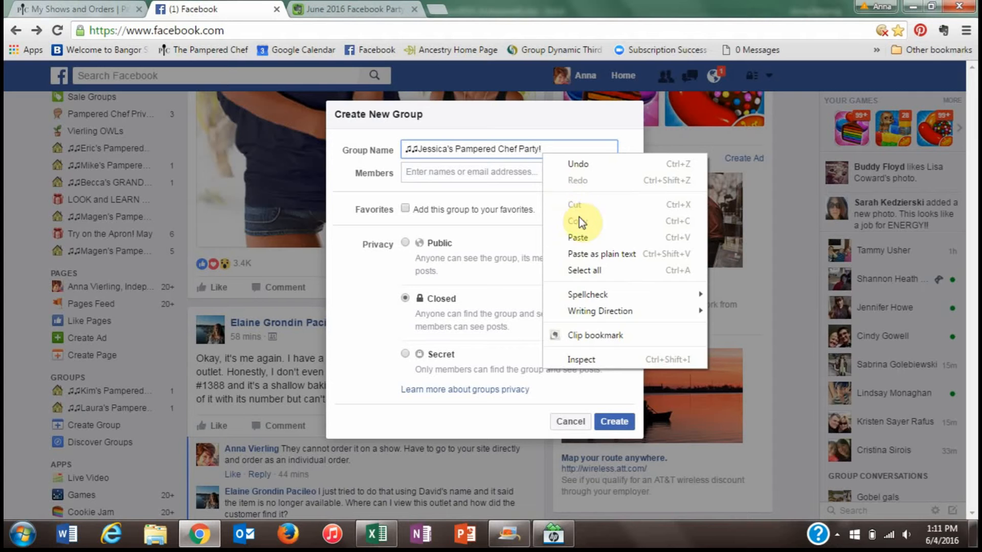
{"action": "left_click", "coordinate": [585, 235]}
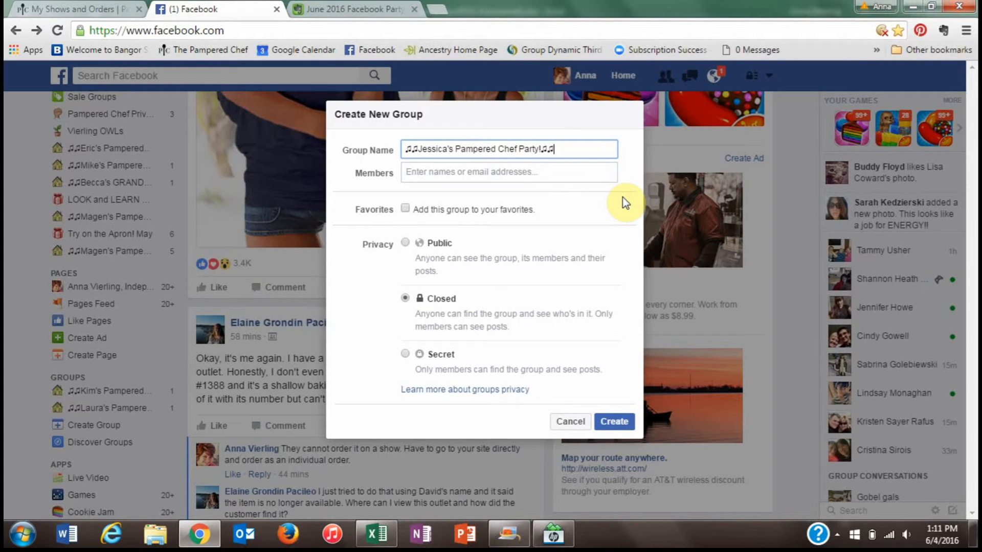
{"action": "left_click", "coordinate": [485, 174]}
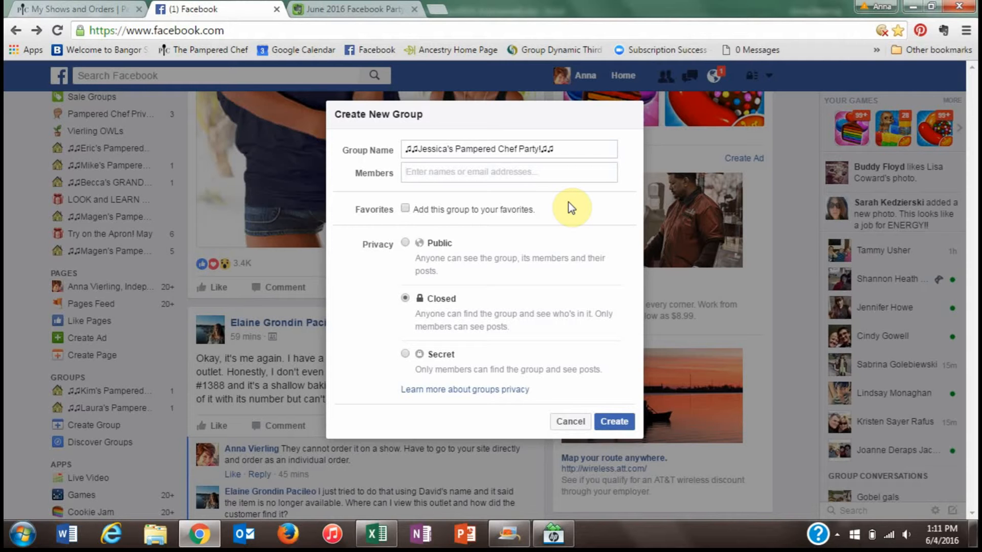
- Add a suggested friend as member, favorite the group, and create the closed group
{"action": "type", "text": "E"}
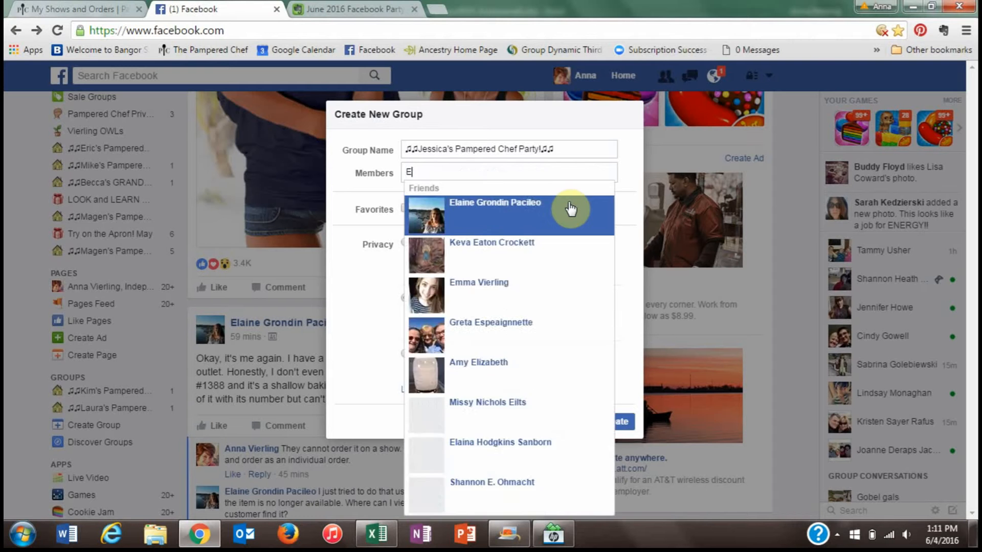
{"action": "type", "text": "mma"}
{"action": "left_click", "coordinate": [570, 207]}
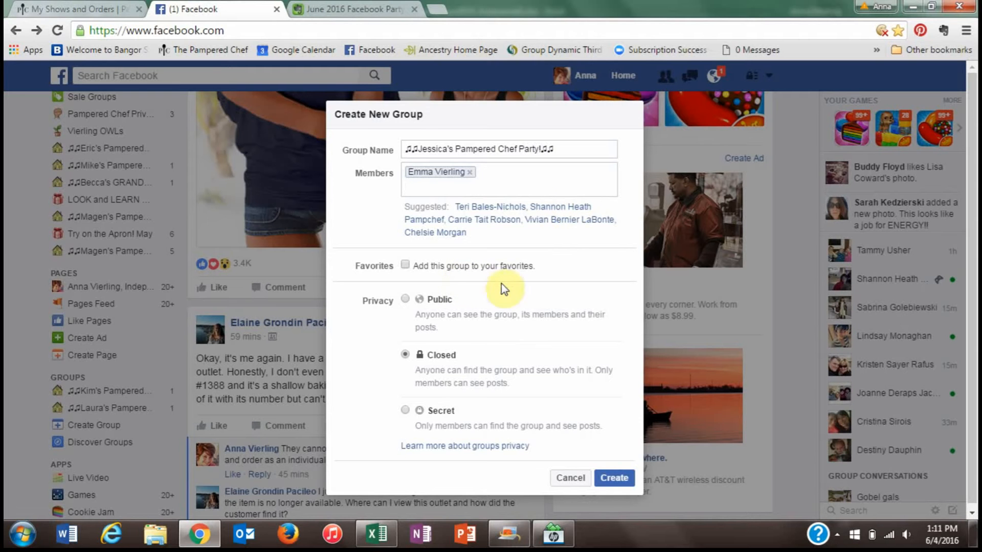
{"action": "left_click", "coordinate": [405, 265]}
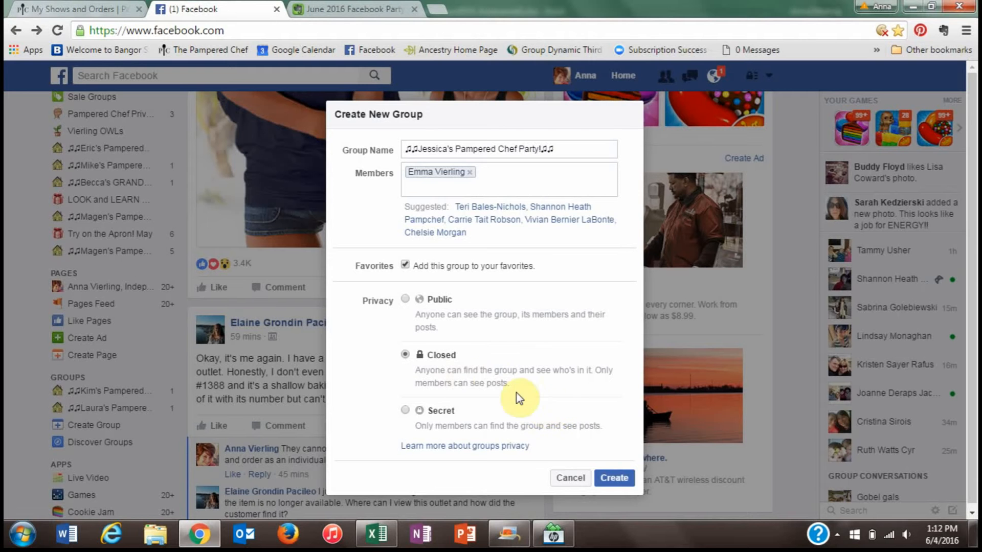
{"action": "left_click", "coordinate": [614, 478]}
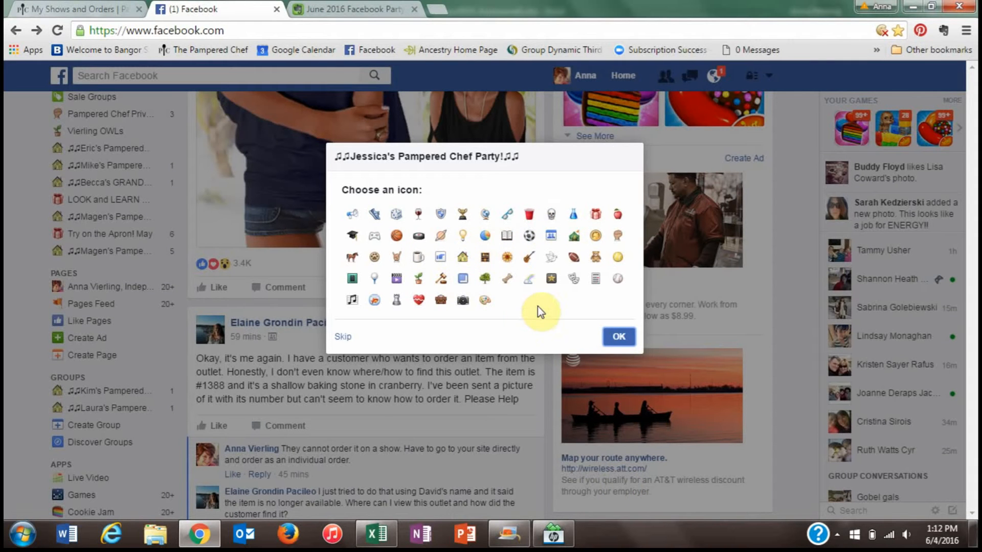
- Choose the house icon for the group, confirm it, and return to the party outline note
{"action": "left_click", "coordinate": [464, 261]}
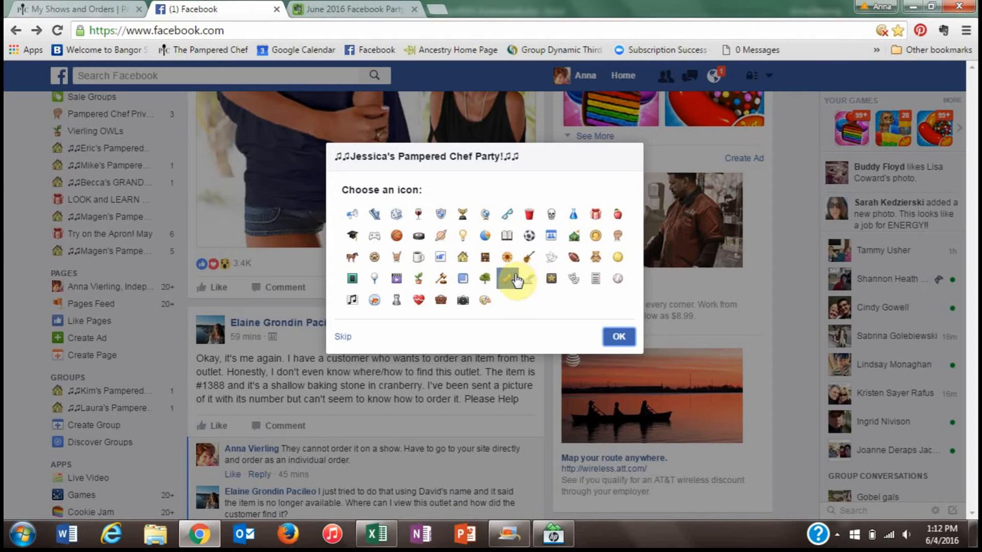
{"action": "left_click", "coordinate": [463, 259]}
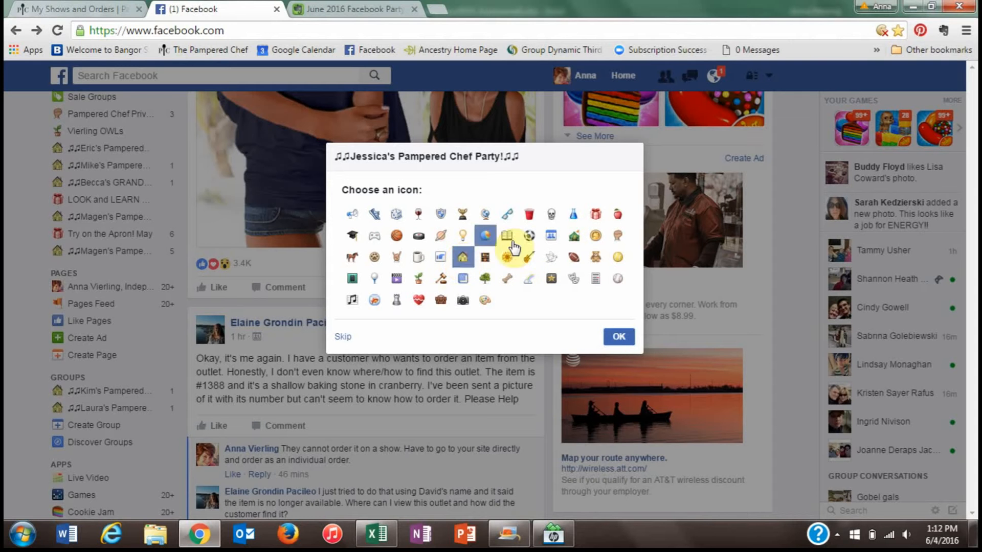
{"action": "left_click", "coordinate": [616, 344]}
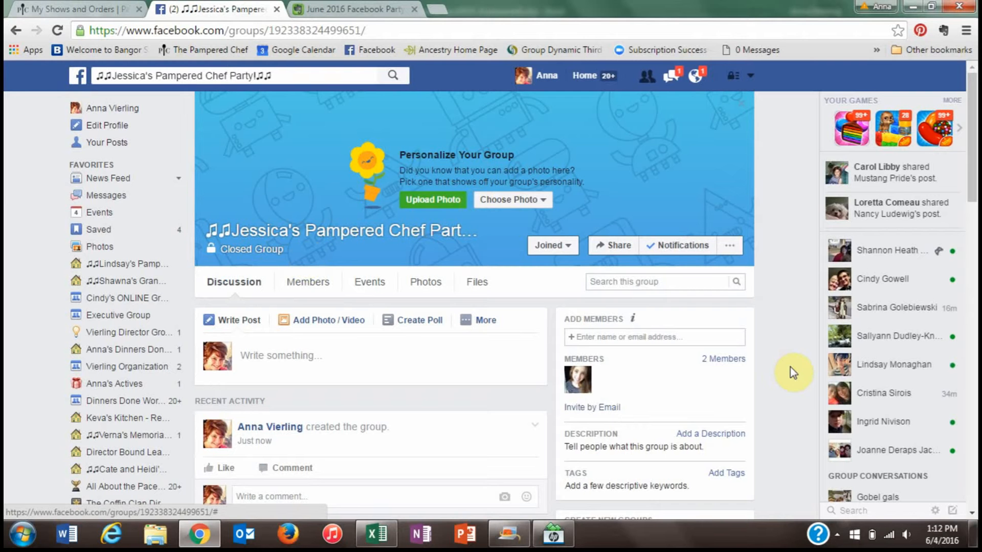
{"action": "left_click", "coordinate": [360, 9]}
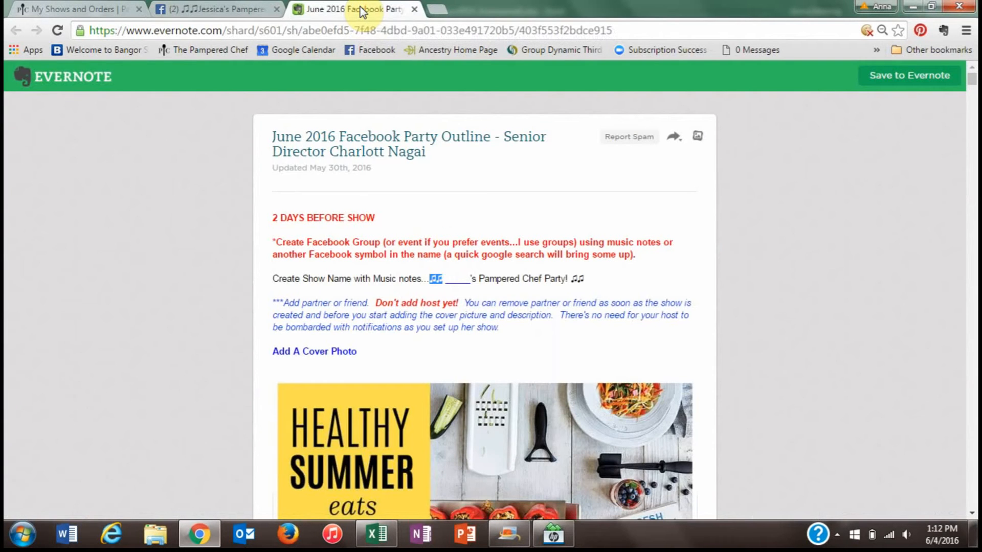
- Save the Healthy Summer Eats image as healthy summer cover.jpg, then return to the group page
{"action": "left_click", "coordinate": [971, 514]}
{"action": "left_click", "coordinate": [971, 515]}
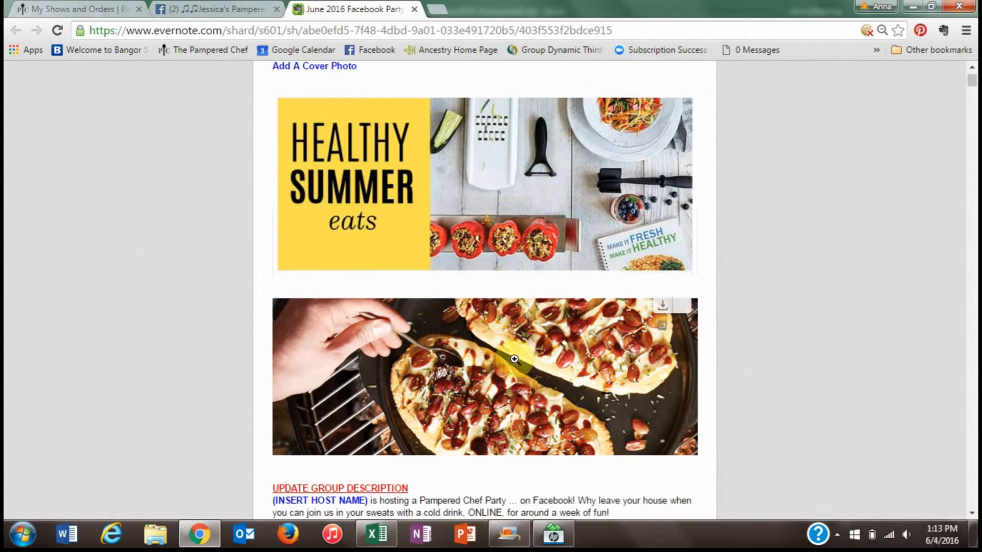
{"action": "right_click", "coordinate": [526, 157]}
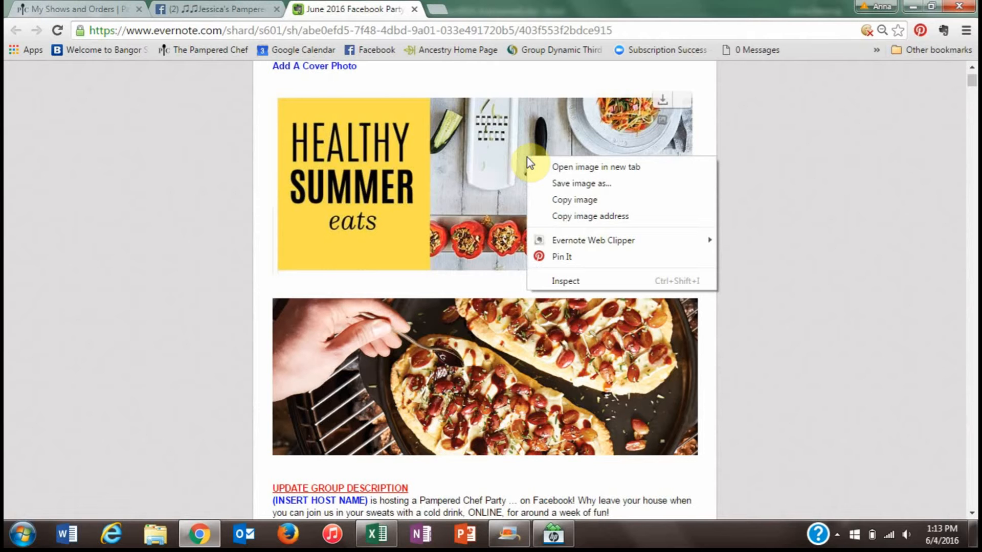
{"action": "left_click", "coordinate": [543, 182]}
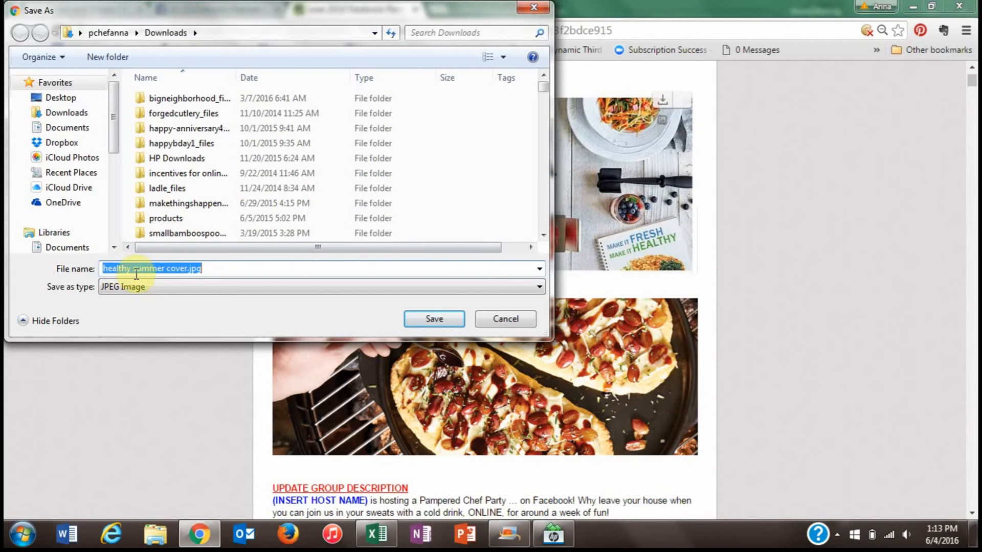
{"action": "left_click", "coordinate": [440, 321]}
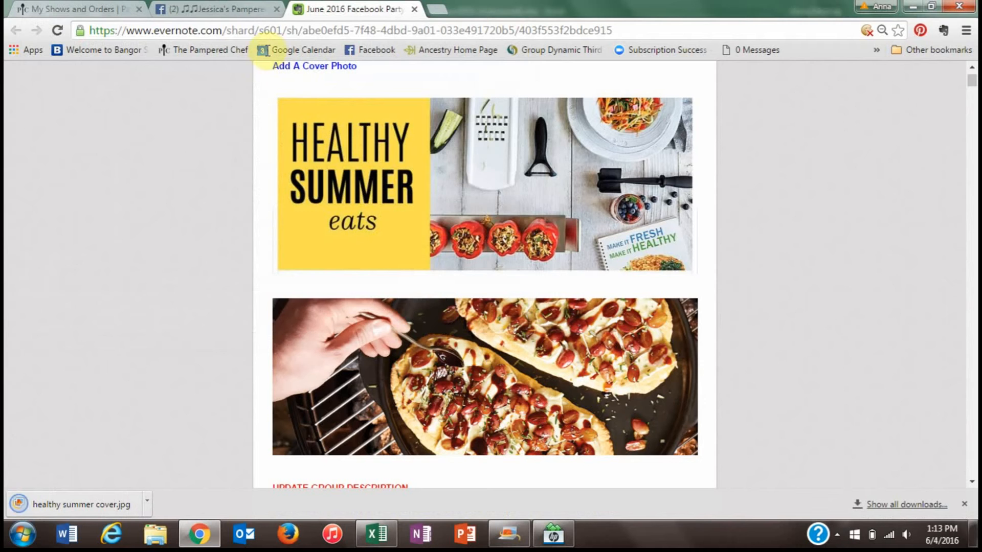
{"action": "left_click", "coordinate": [242, 11]}
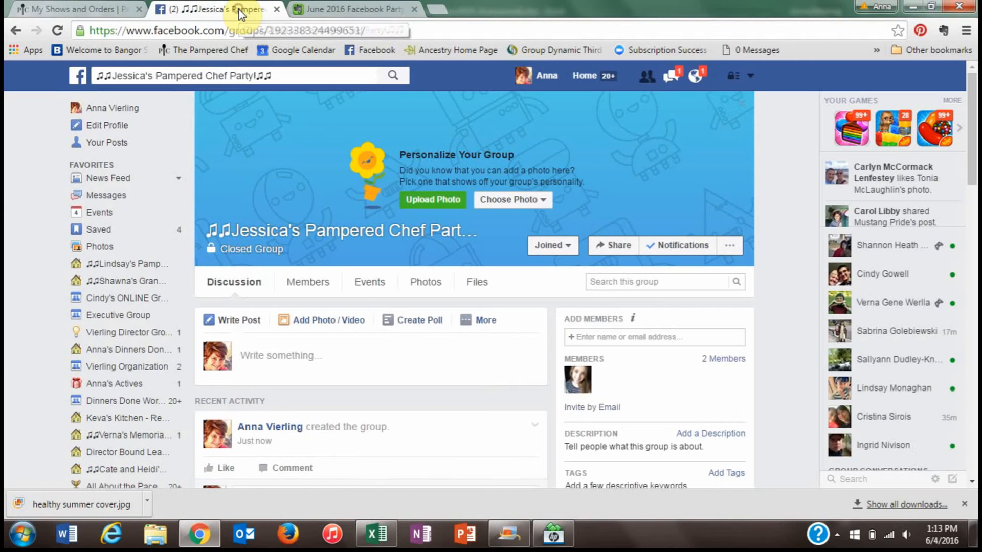
- Upload healthy summer cover.jpg from Downloads as the group's cover photo
{"action": "left_click", "coordinate": [434, 202]}
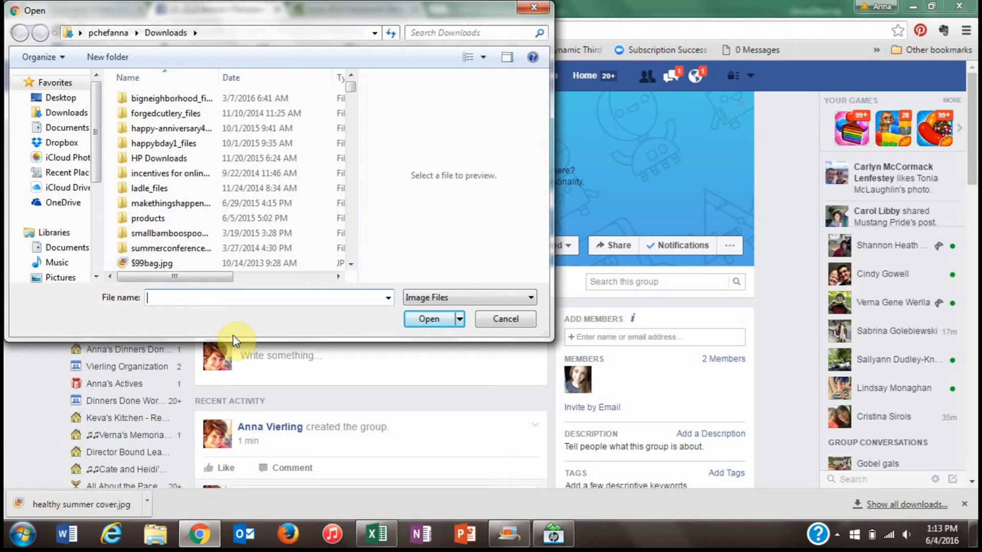
{"action": "type", "text": "hea"}
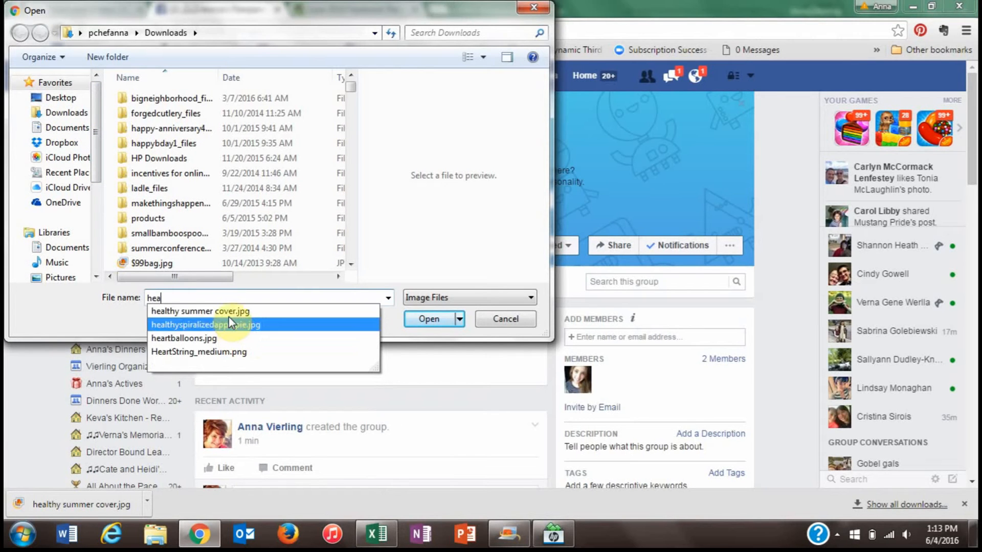
{"action": "left_click", "coordinate": [229, 316]}
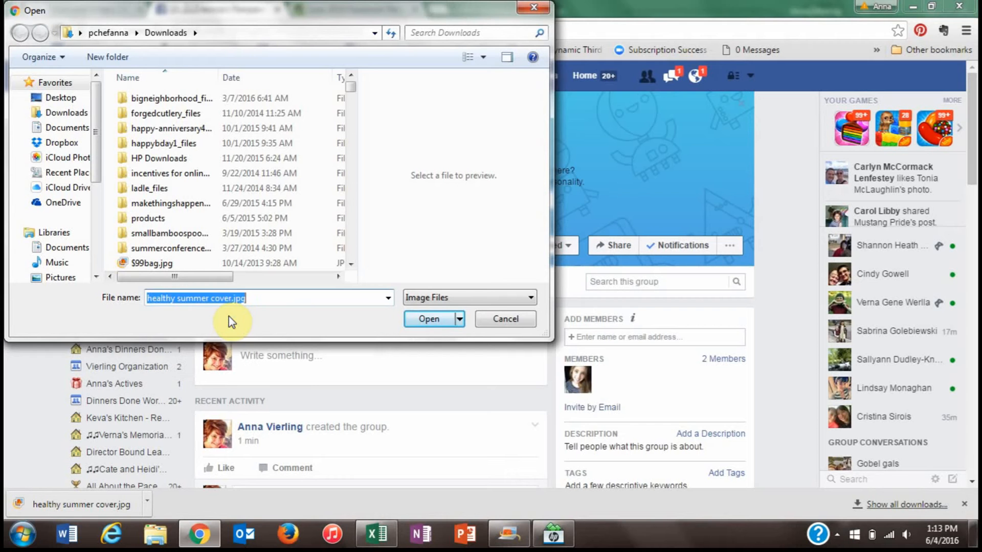
{"action": "left_click", "coordinate": [423, 322]}
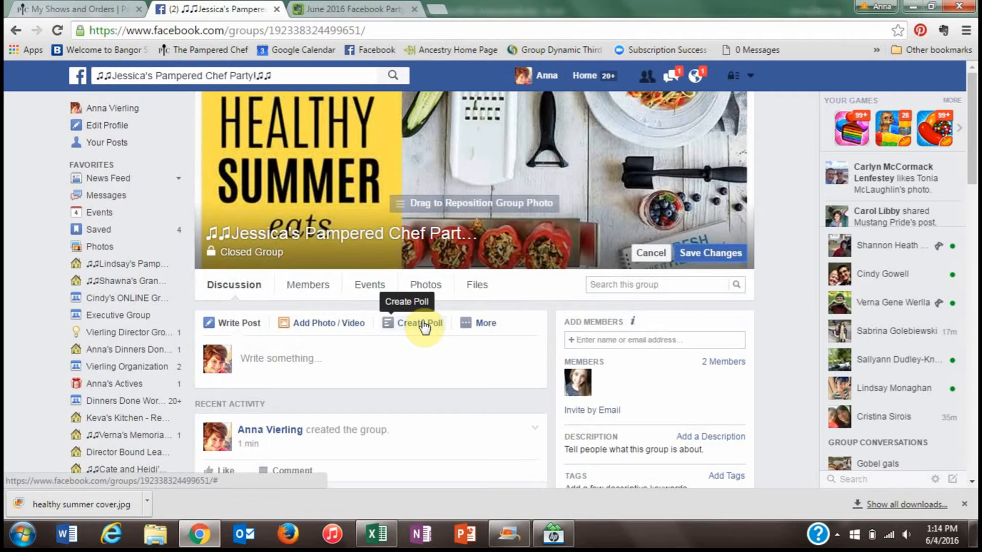
- Move the cover photo slightly lower, save the change, and Alt+Tab between windows
{"action": "mouse_move", "coordinate": [515, 158]}
{"action": "left_mouse_down"}
{"action": "mouse_move", "coordinate": [508, 175]}
{"action": "mouse_move", "coordinate": [506, 145]}
{"action": "mouse_move", "coordinate": [492, 147]}
{"action": "left_mouse_up"}
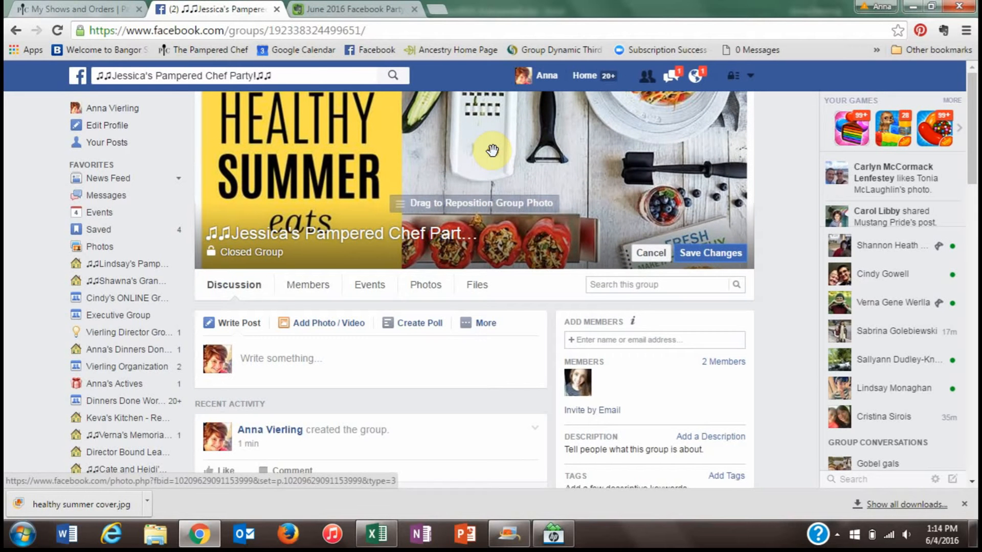
{"action": "left_click", "coordinate": [710, 256]}
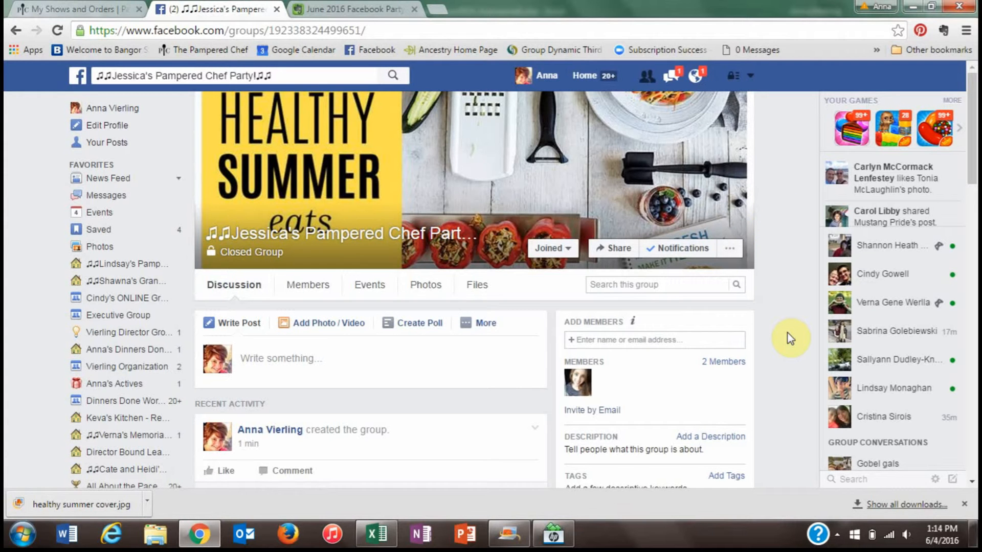
{"action": "key", "text": "alt+Tab"}
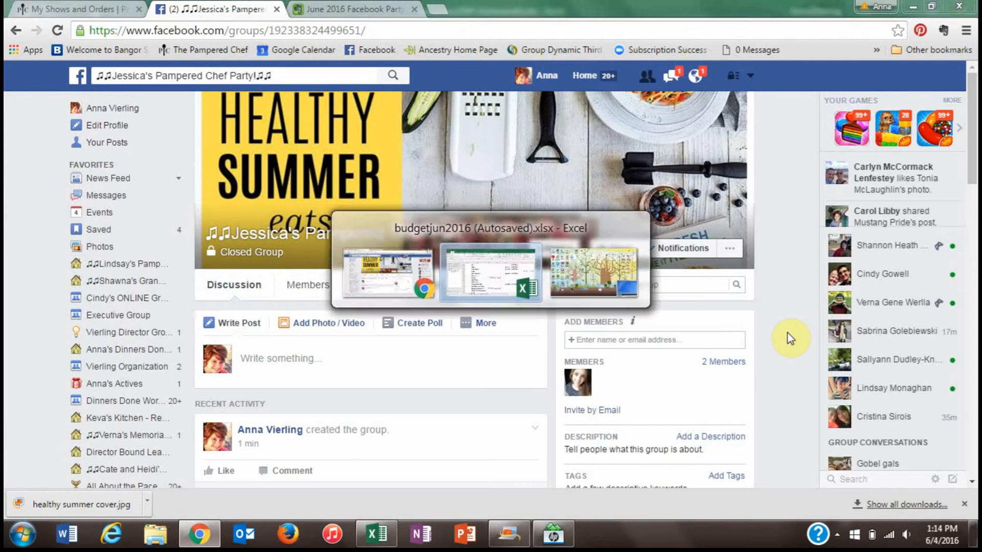
{"action": "key", "text": "alt+Tab"}
- Copy the whole Update Group Description template text from Evernote, then return to Facebook
{"action": "left_click", "coordinate": [317, 8]}
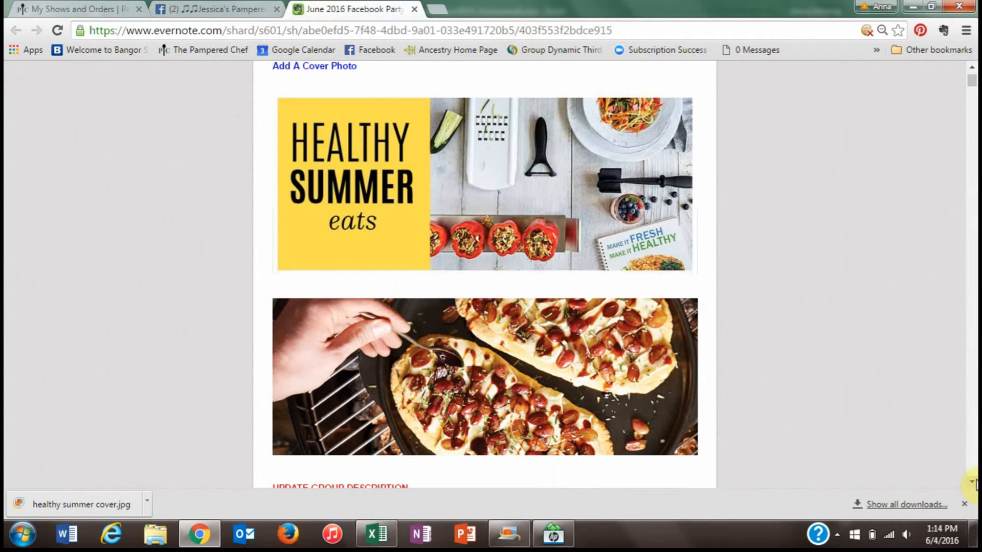
{"action": "scroll", "coordinate": [974, 486], "scroll_direction": "down", "scroll_amount": 7}
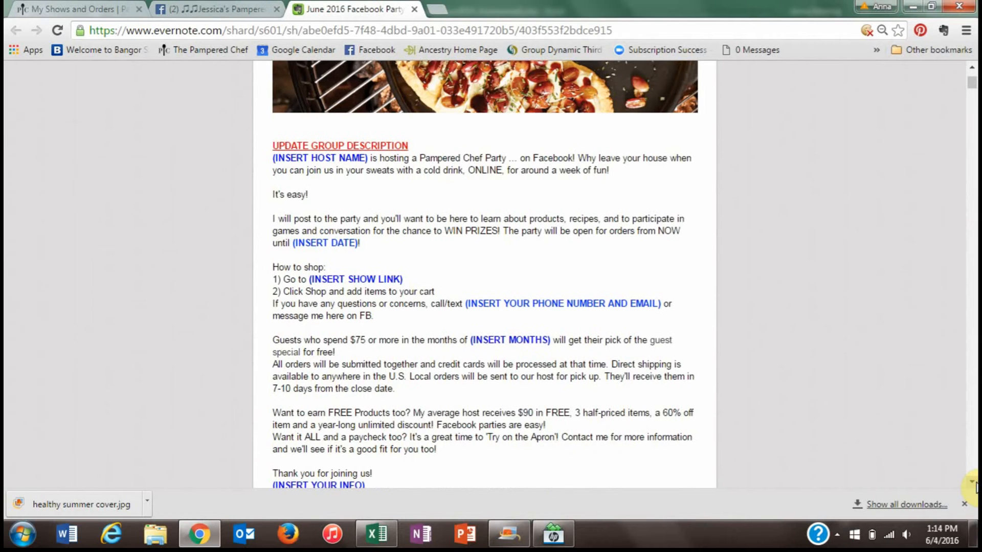
{"action": "scroll", "coordinate": [974, 486], "scroll_direction": "down", "scroll_amount": 1}
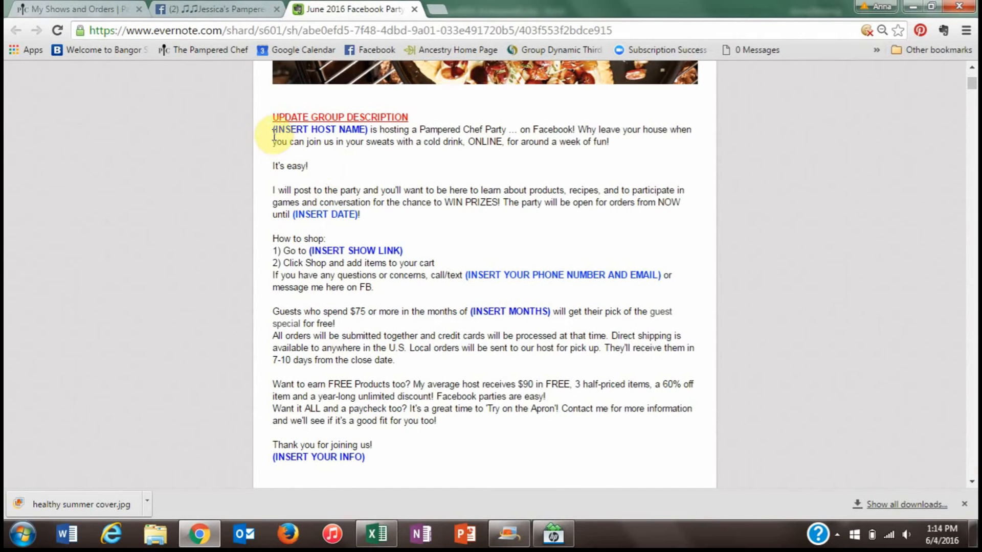
{"action": "left_click_drag", "start_coordinate": [274, 133], "coordinate": [385, 462]}
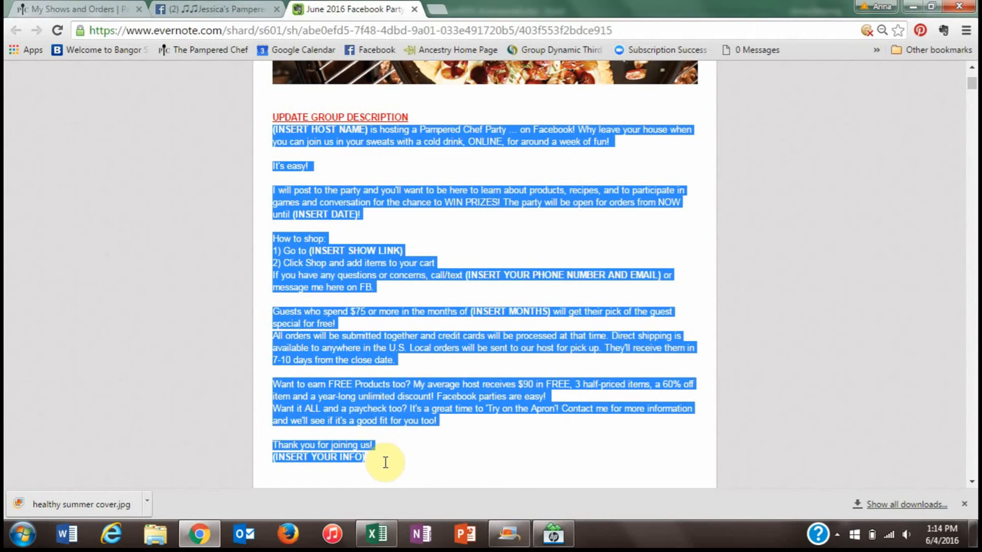
{"action": "right_click", "coordinate": [367, 417]}
{"action": "left_click", "coordinate": [392, 427]}
{"action": "left_click", "coordinate": [228, 12]}
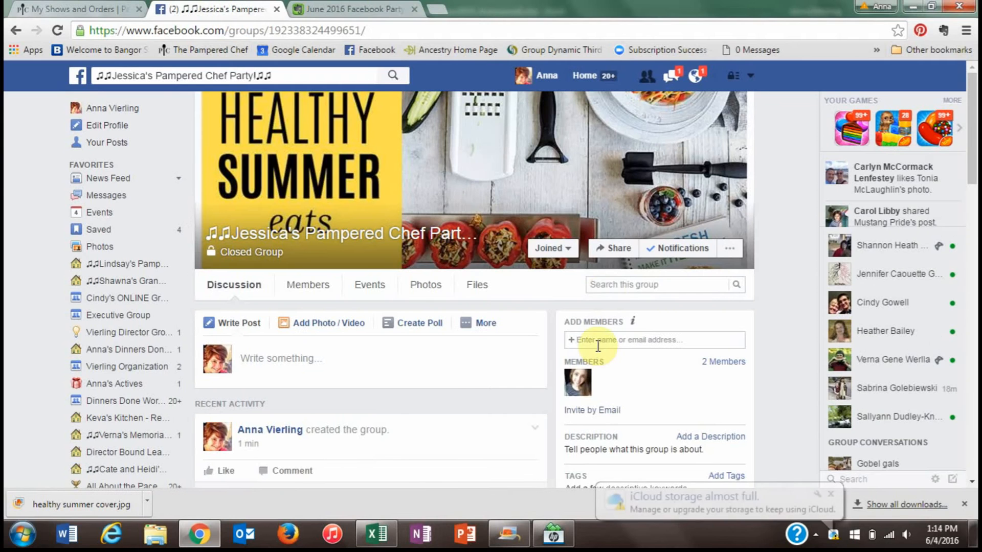
- Paste the copied party template into the group's description box
{"action": "scroll", "coordinate": [971, 192], "scroll_direction": "down", "scroll_amount": 1}
{"action": "scroll", "coordinate": [972, 192], "scroll_direction": "down", "scroll_amount": 3}
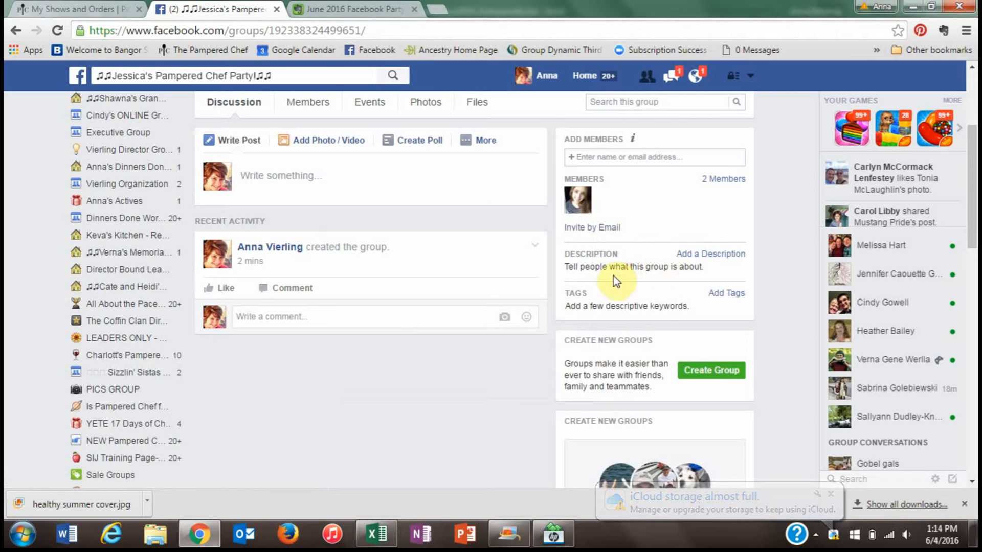
{"action": "left_click", "coordinate": [711, 262]}
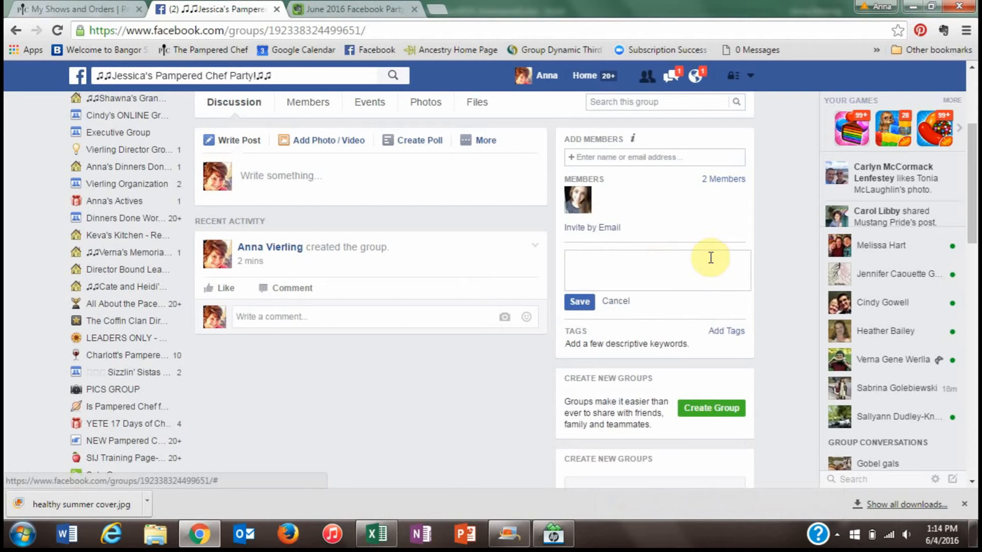
{"action": "right_click", "coordinate": [654, 258]}
{"action": "left_click", "coordinate": [689, 344]}
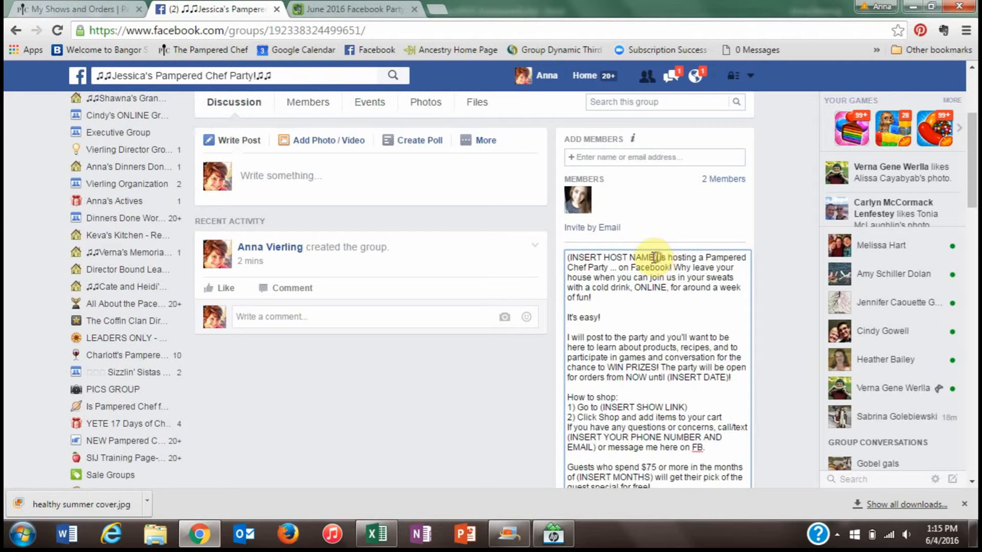
- Replace the placeholders with the host's first name and 'Wednesday, June 15th!'
{"action": "left_click_drag", "start_coordinate": [659, 257], "coordinate": [572, 258]}
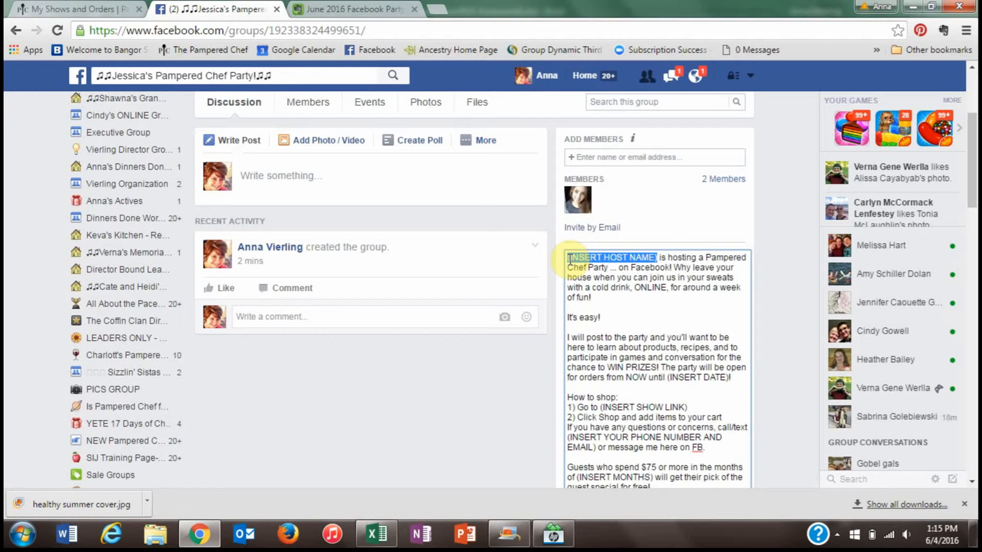
{"action": "type", "text": "Jessica"}
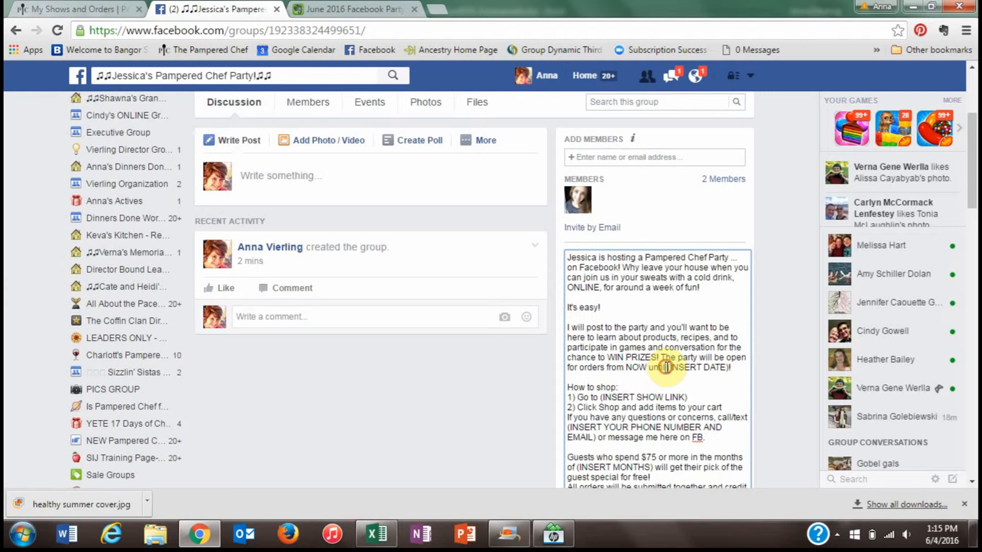
{"action": "left_click_drag", "start_coordinate": [664, 368], "coordinate": [729, 368]}
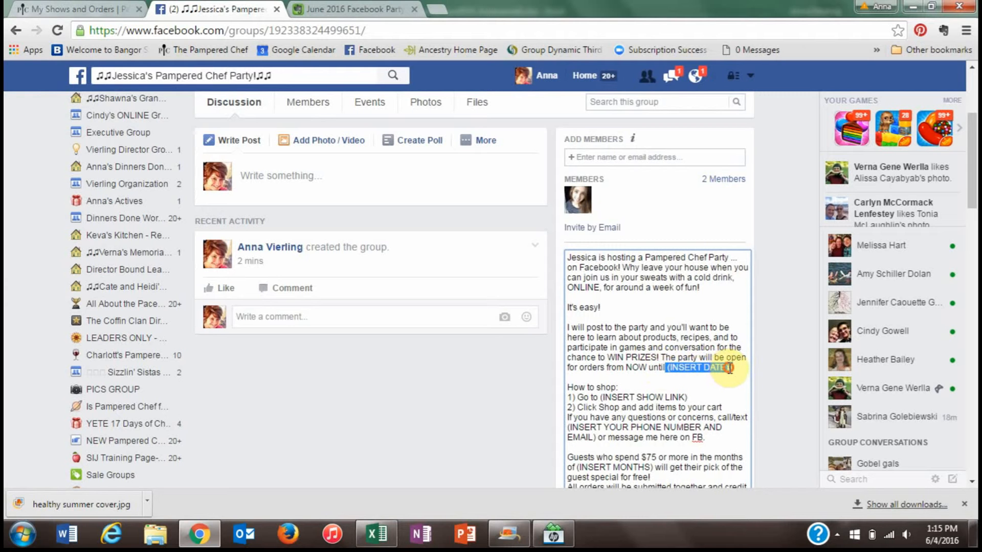
{"action": "type", "text": "Wednesday, June 15th"}
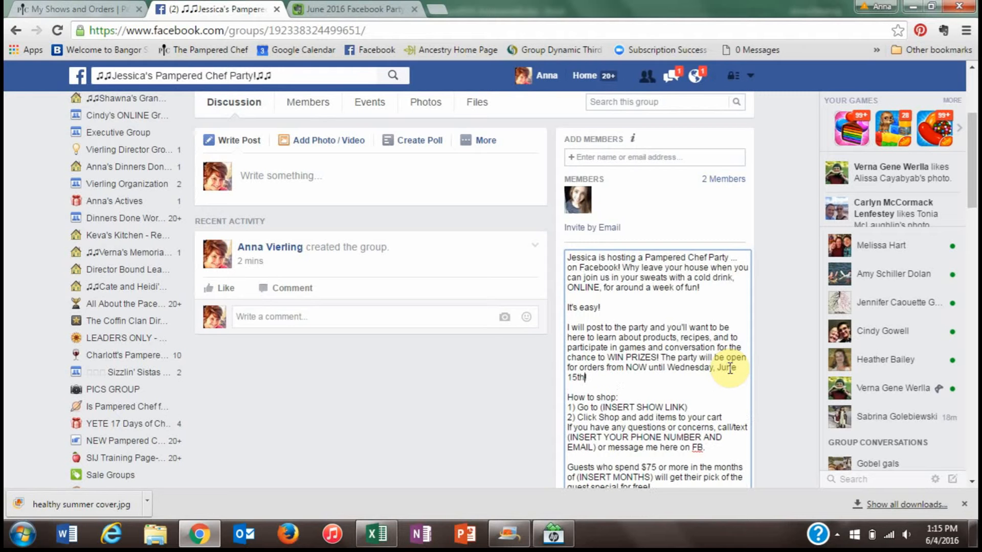
{"action": "type", "text": "!"}
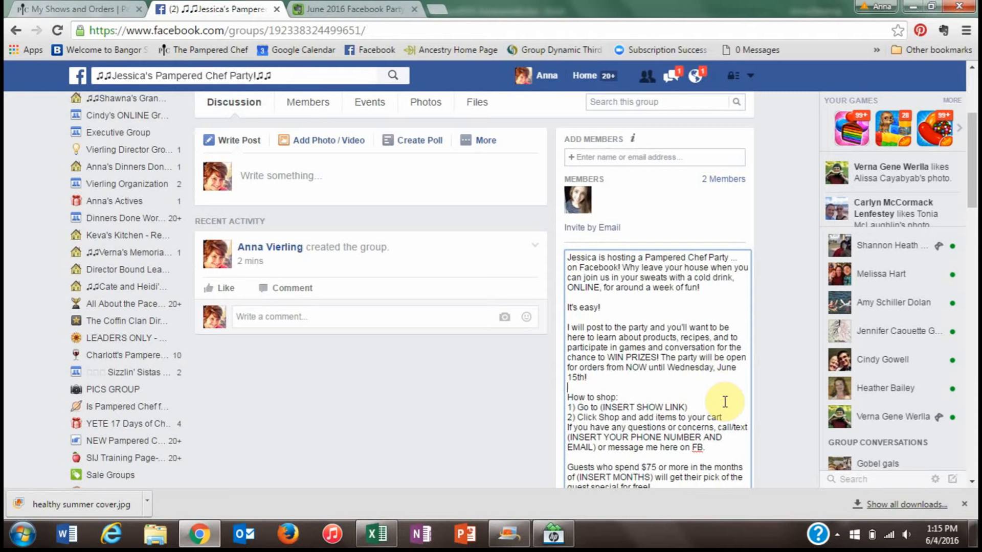
{"action": "key", "text": "Down"}
{"action": "key", "text": "Down"}
{"action": "key", "text": "Down"}
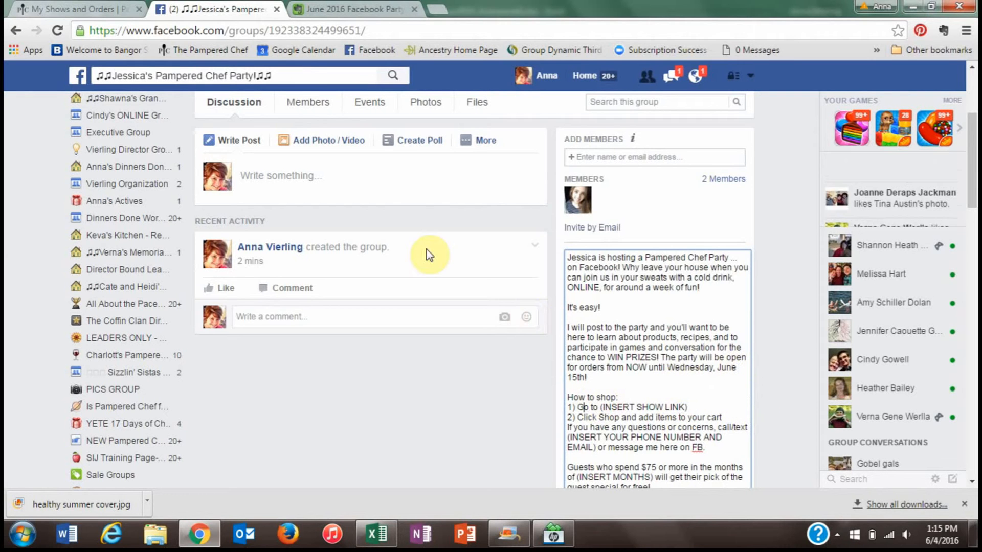
{"action": "left_click", "coordinate": [98, 10]}
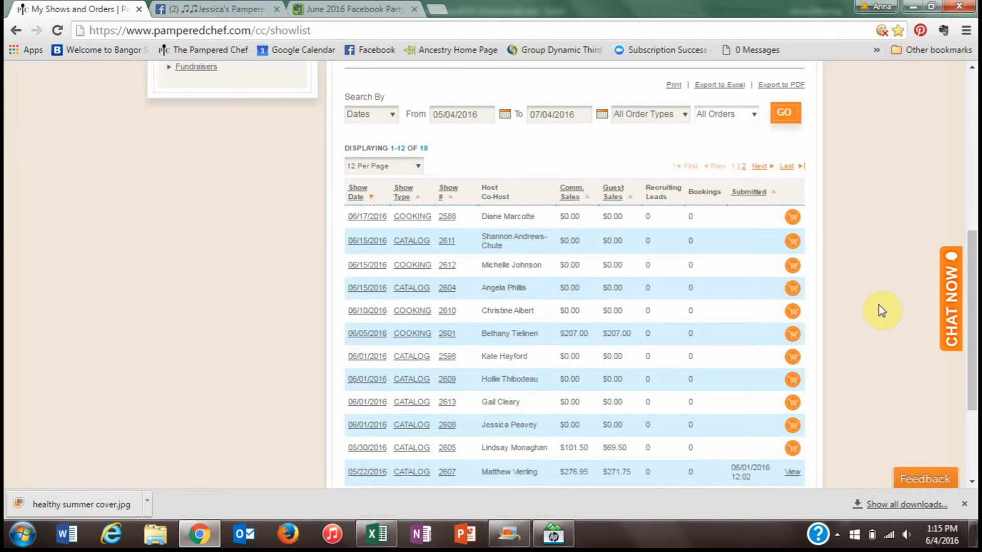
- Sign in to the Pampered Chef consultant site from the My Shows area
{"action": "left_click_drag", "start_coordinate": [971, 292], "coordinate": [973, 134]}
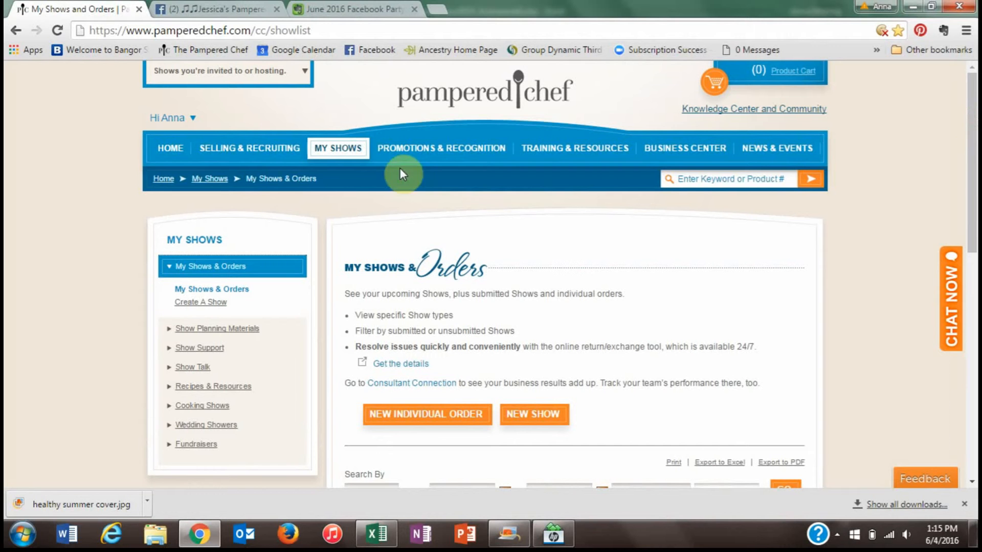
{"action": "left_click", "coordinate": [357, 149]}
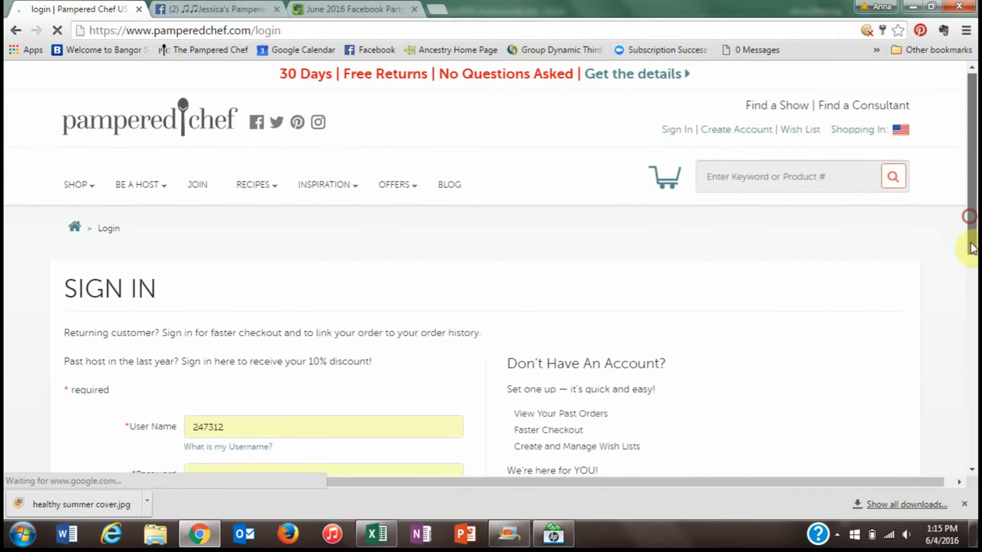
{"action": "scroll", "coordinate": [892, 332], "scroll_direction": "down", "scroll_amount": 5}
{"action": "left_click", "coordinate": [215, 353]}
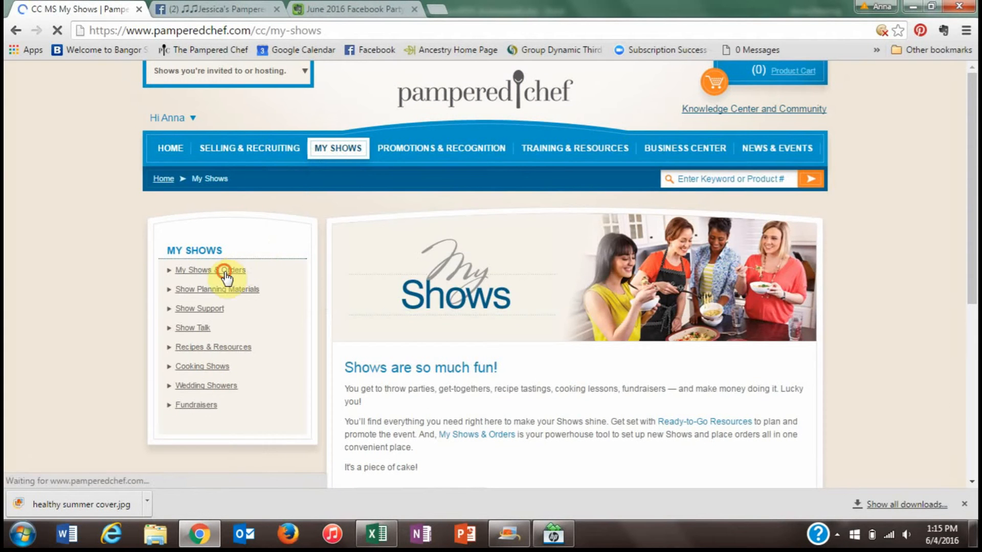
- Open catalog show 2608's Show Info from the My Shows & Orders list
{"action": "left_click", "coordinate": [227, 271]}
{"action": "left_click", "coordinate": [223, 292]}
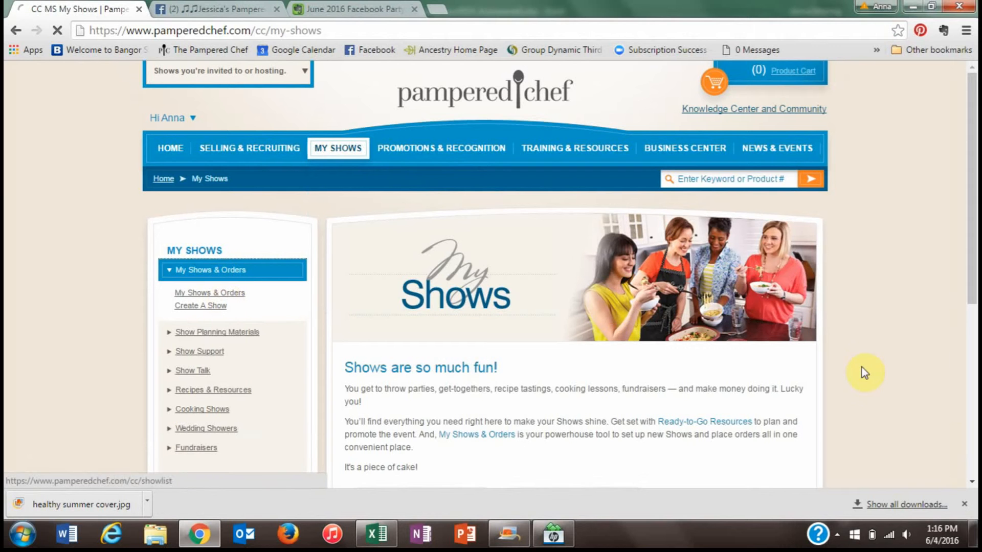
{"action": "left_click_drag", "start_coordinate": [974, 181], "coordinate": [974, 358]}
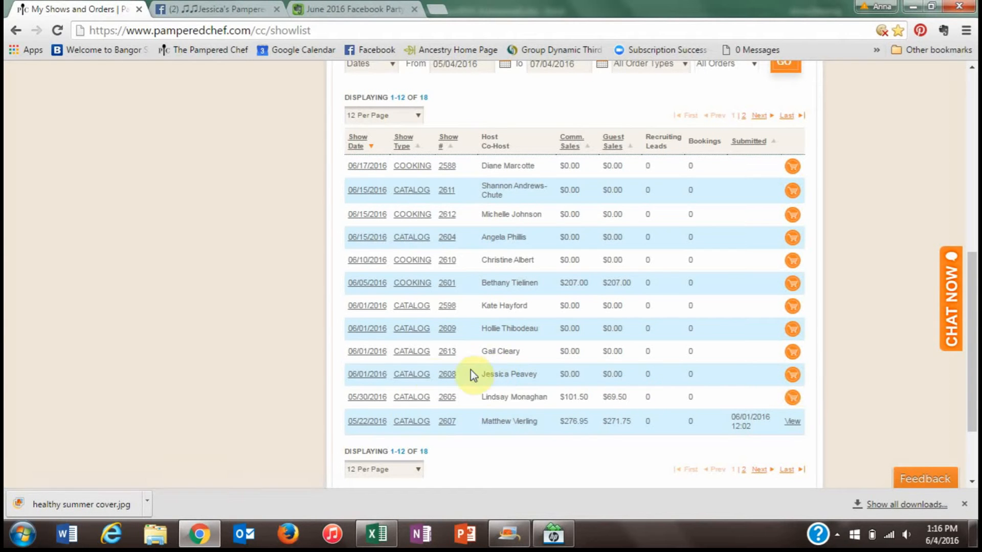
{"action": "left_click", "coordinate": [414, 374]}
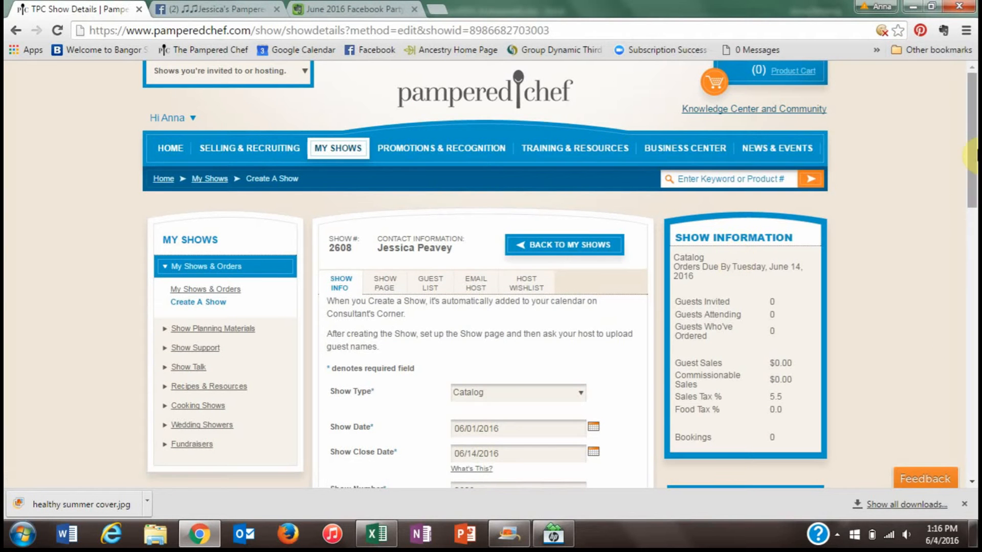
- Set show 2608's close date to June 15, 2016 with the calendar picker
{"action": "left_click_drag", "start_coordinate": [971, 155], "coordinate": [973, 205]}
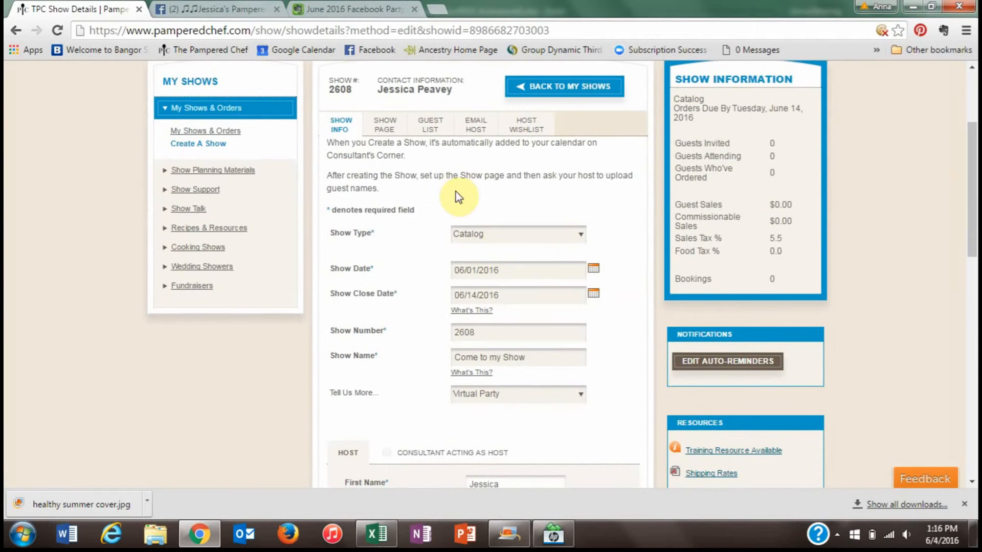
{"action": "left_click", "coordinate": [594, 294]}
{"action": "left_click", "coordinate": [526, 388]}
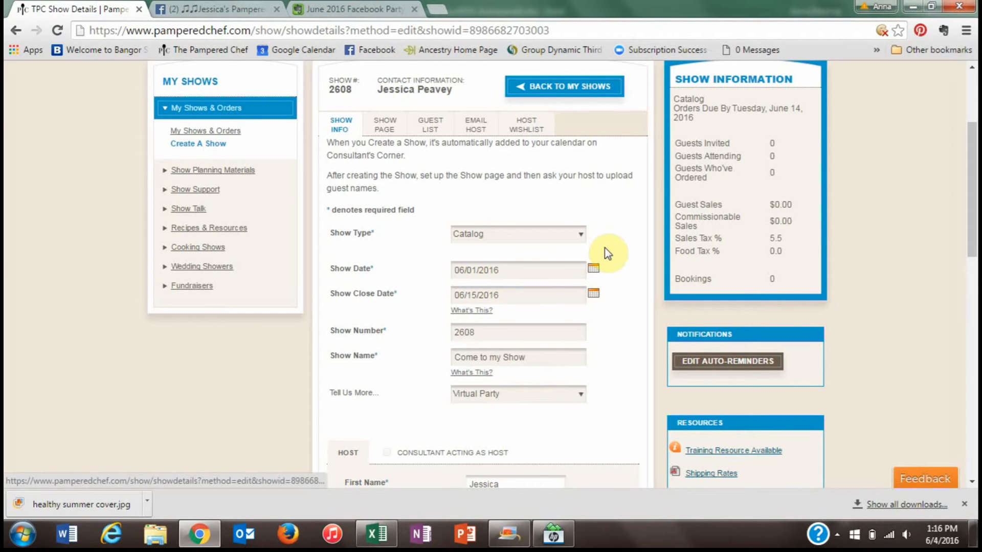
- Go to the Show Page settings and scroll down to the Show URL field
{"action": "left_click_drag", "start_coordinate": [971, 188], "coordinate": [900, 146]}
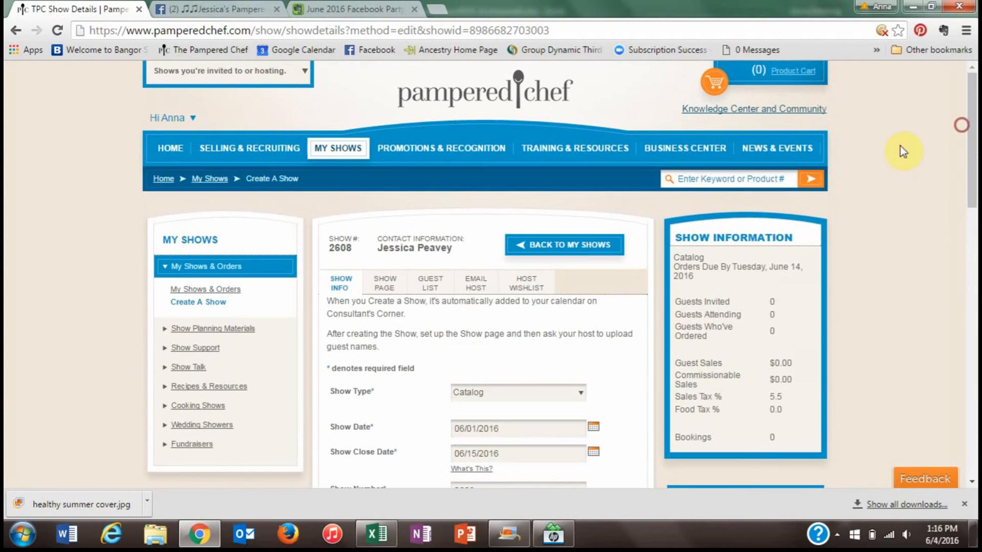
{"action": "left_click", "coordinate": [388, 293]}
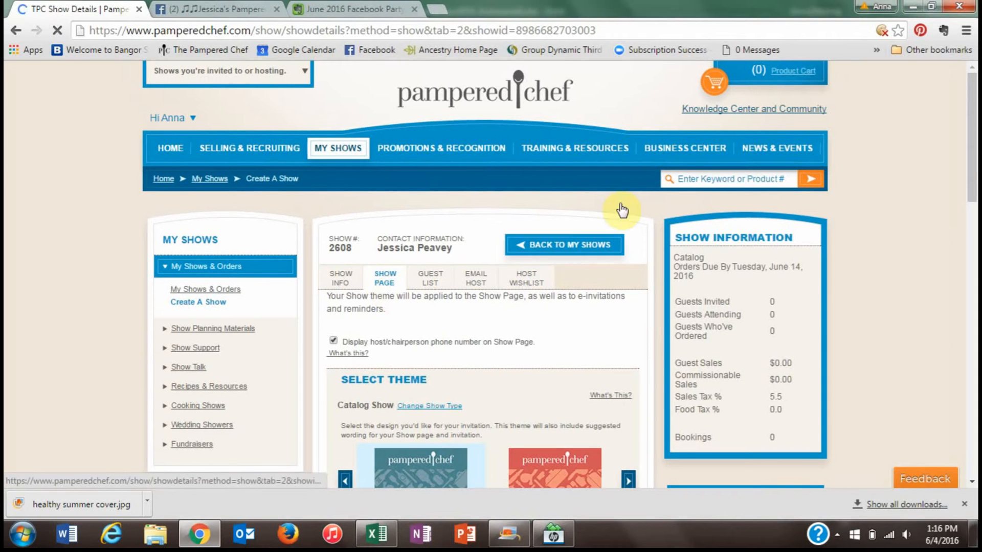
{"action": "left_click_drag", "start_coordinate": [971, 152], "coordinate": [974, 195]}
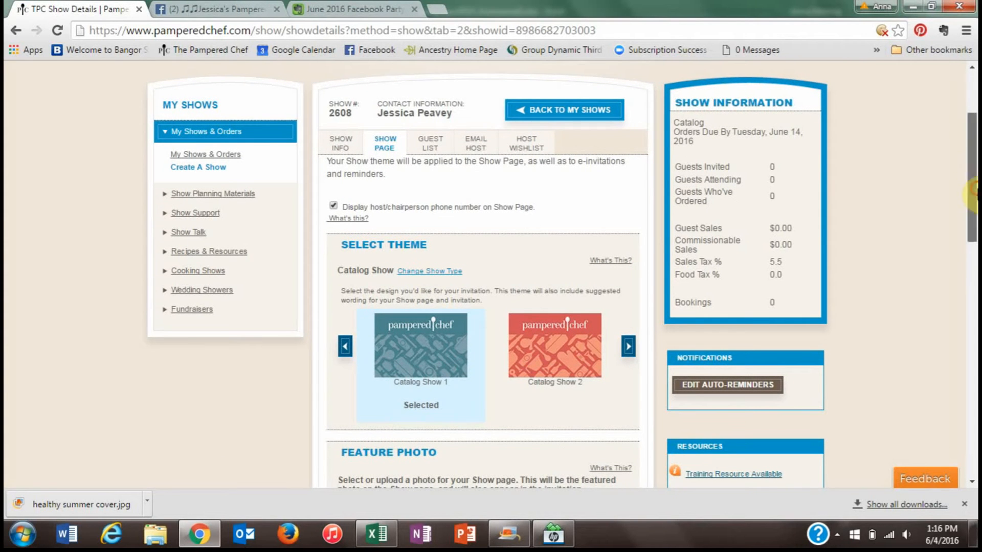
{"action": "left_click_drag", "start_coordinate": [975, 194], "coordinate": [974, 407]}
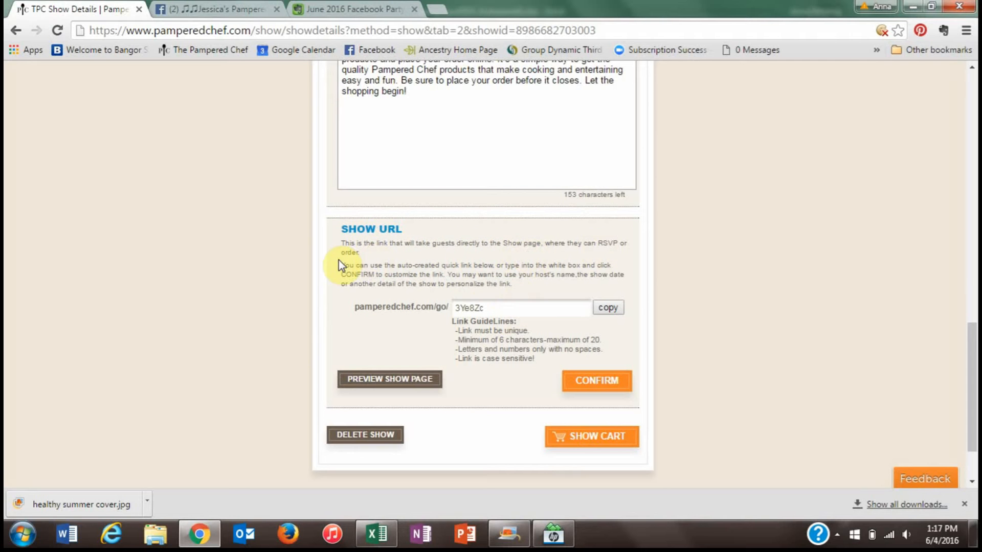
- Replace the auto-generated Show URL with a custom host-named link, confirm it, and copy it
{"action": "double_click", "coordinate": [477, 309]}
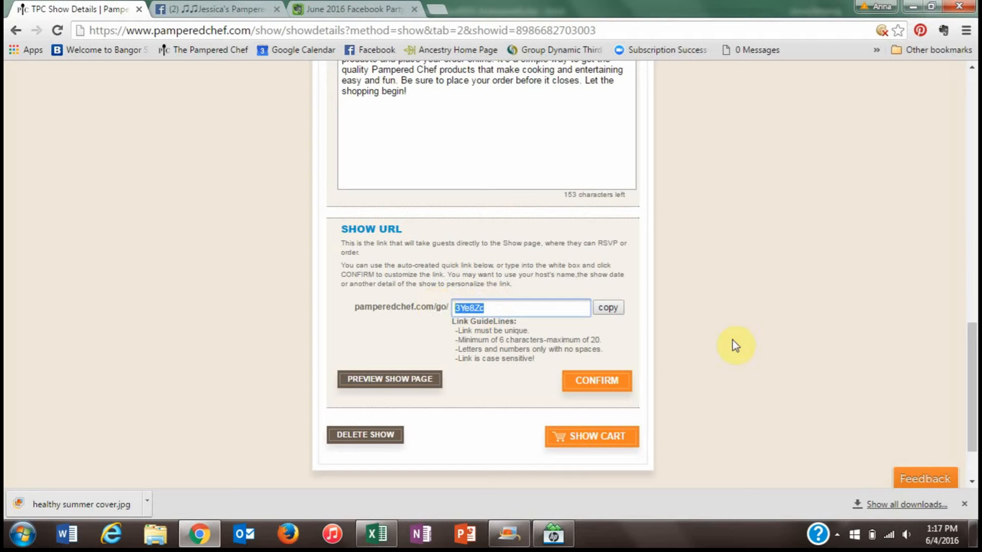
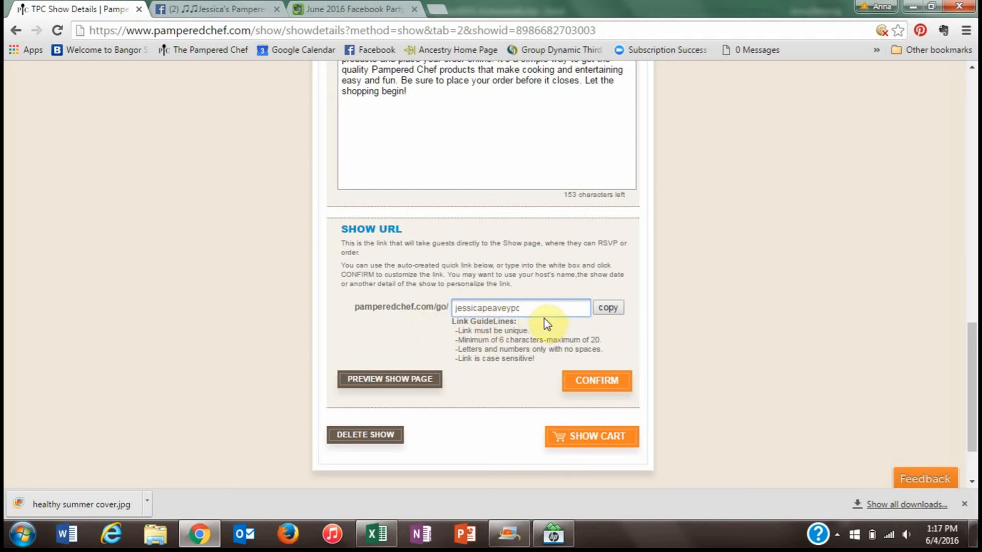
{"action": "left_click", "coordinate": [599, 383]}
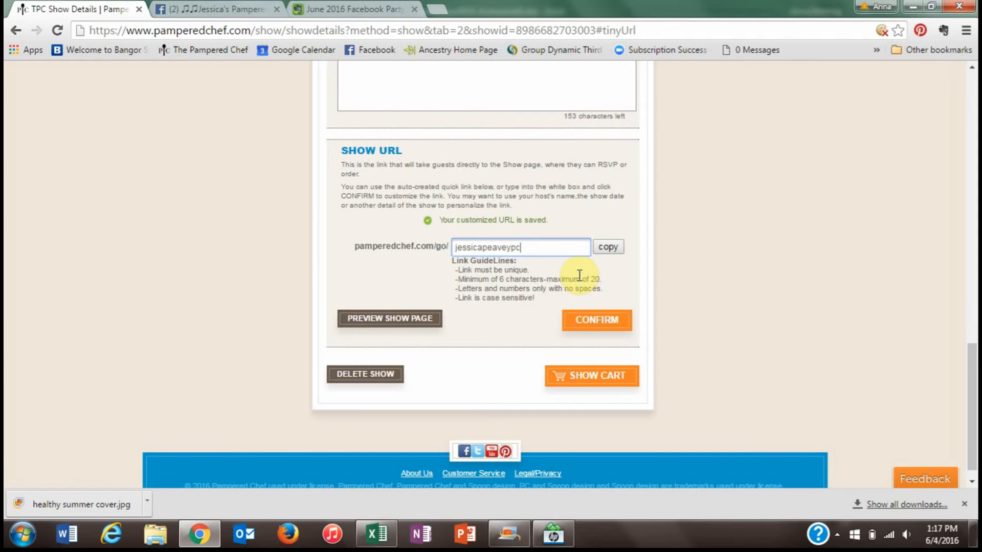
{"action": "left_click", "coordinate": [603, 251]}
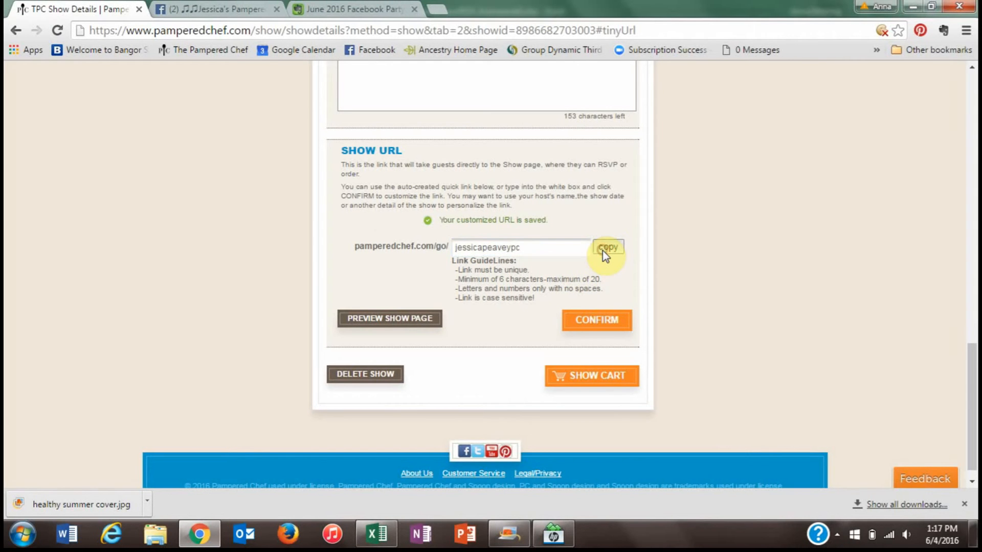
{"action": "left_click", "coordinate": [214, 7]}
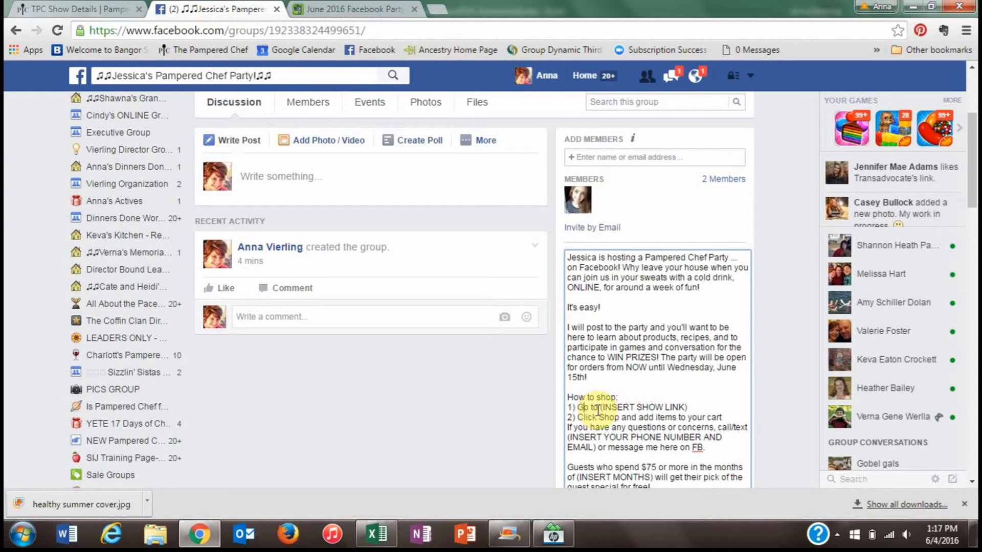
- Paste the copied show URL over the (INSERT SHOW LINK) placeholder in the group description
{"action": "left_click_drag", "start_coordinate": [600, 409], "coordinate": [685, 407]}
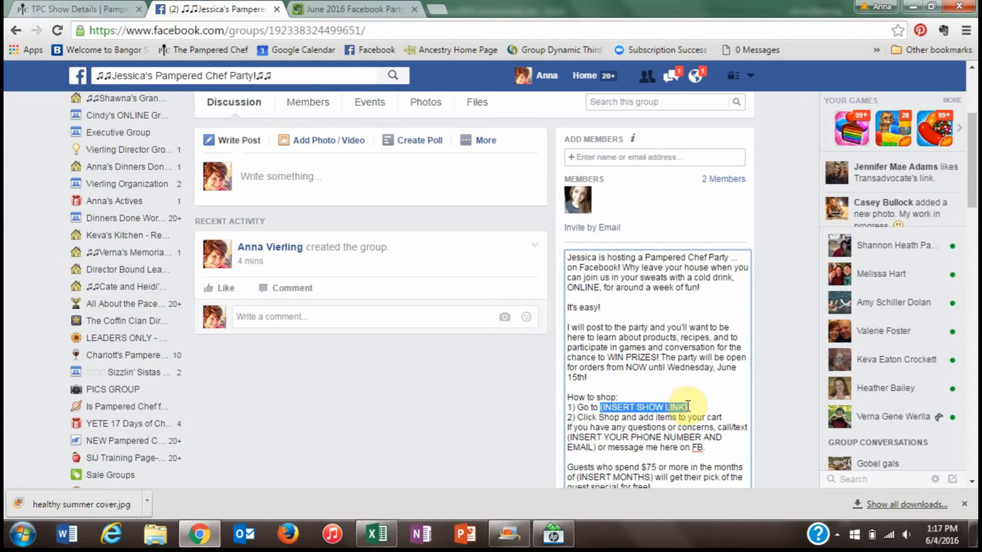
{"action": "right_click", "coordinate": [685, 407]}
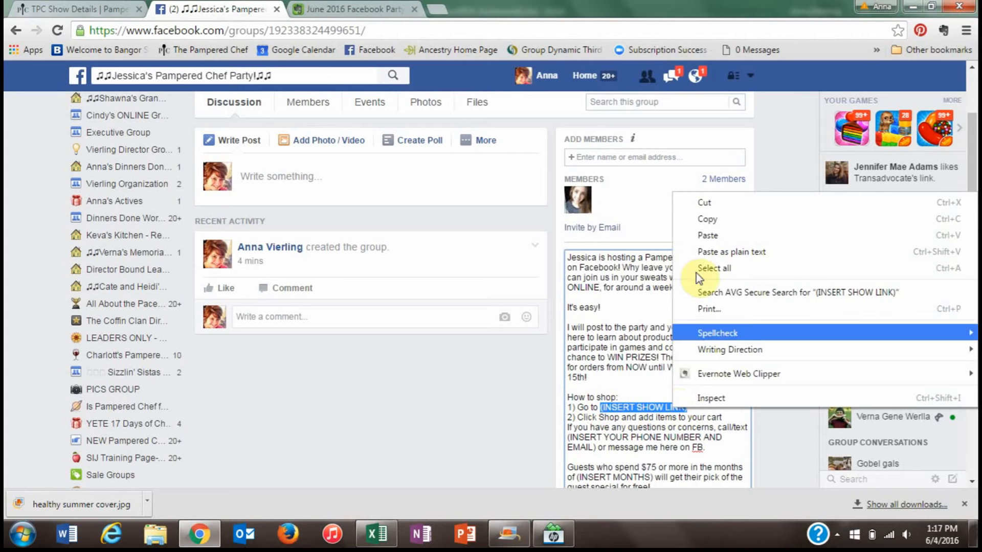
{"action": "left_click", "coordinate": [716, 232]}
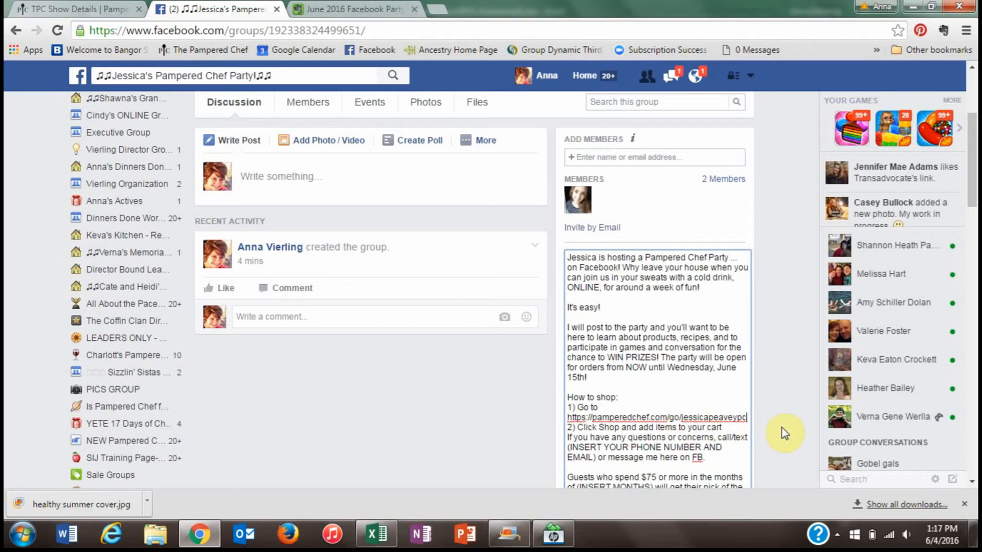
- Replace the phone-and-email placeholder with the consultant's phone number
{"action": "left_click", "coordinate": [972, 482]}
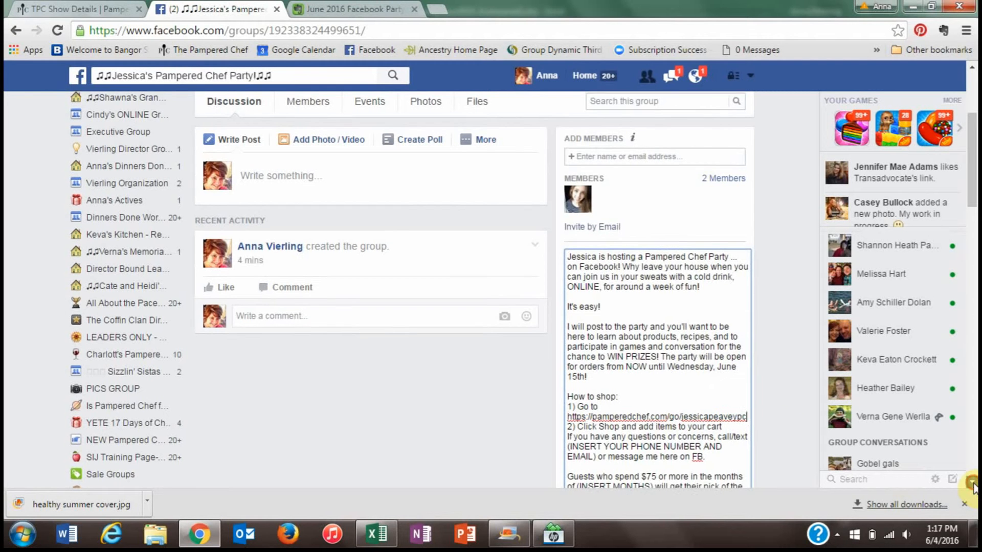
{"action": "scroll", "coordinate": [972, 482], "scroll_direction": "down", "scroll_amount": 6}
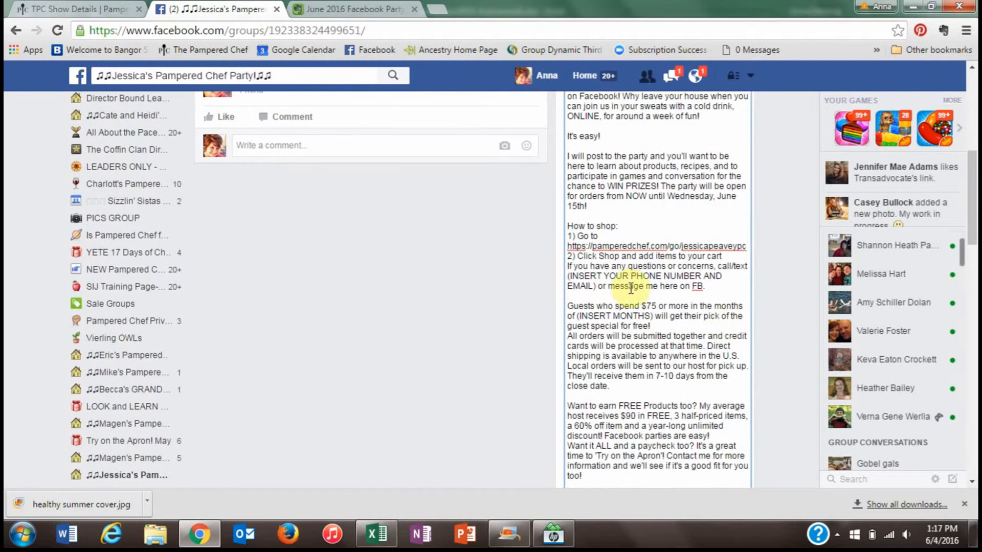
{"action": "left_click_drag", "start_coordinate": [567, 276], "coordinate": [598, 283]}
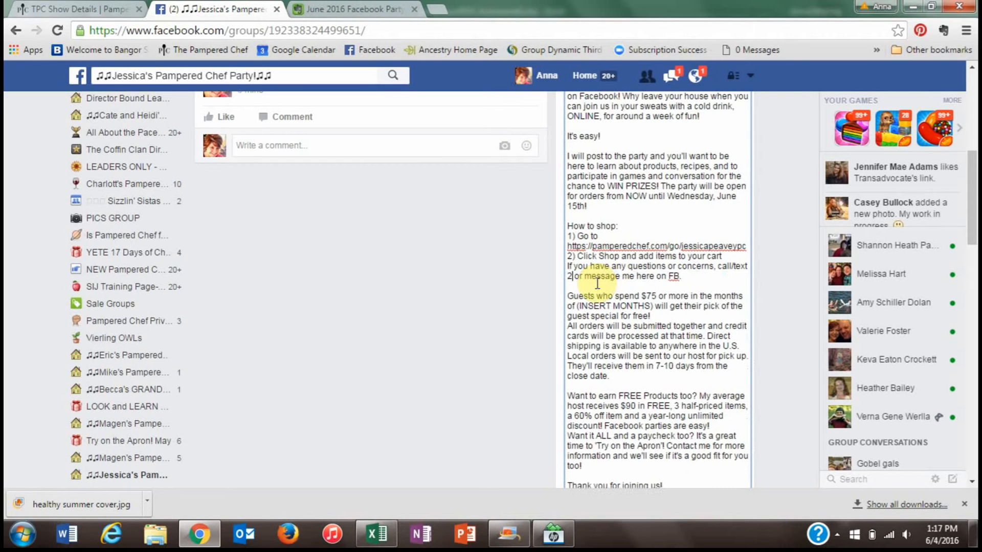
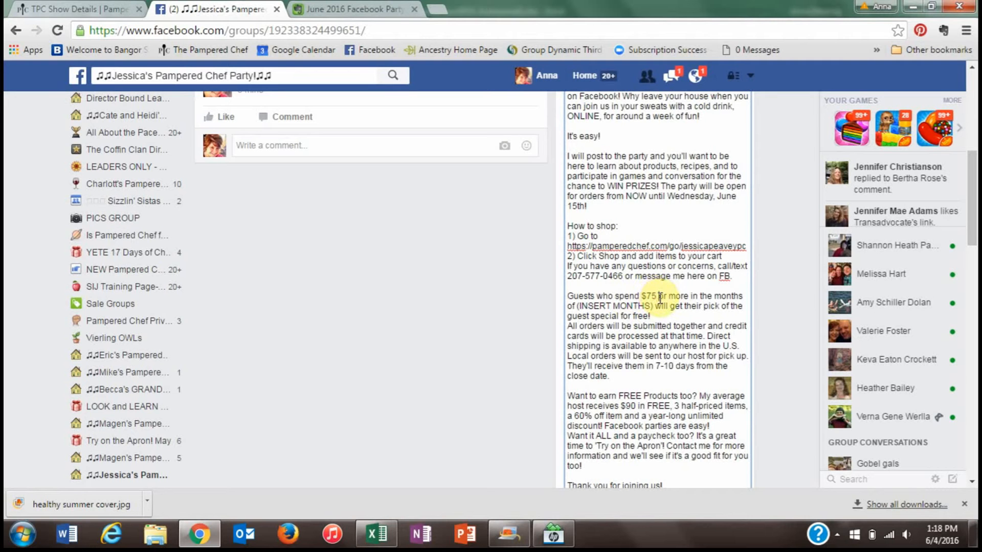
- Replace (INSERT MONTHS) with 'more in June' and add blank lines after 'free!' and 'Facebook parties are easy!'
{"action": "left_click_drag", "start_coordinate": [667, 298], "coordinate": [654, 306]}
{"action": "key", "text": "BackSpace"}
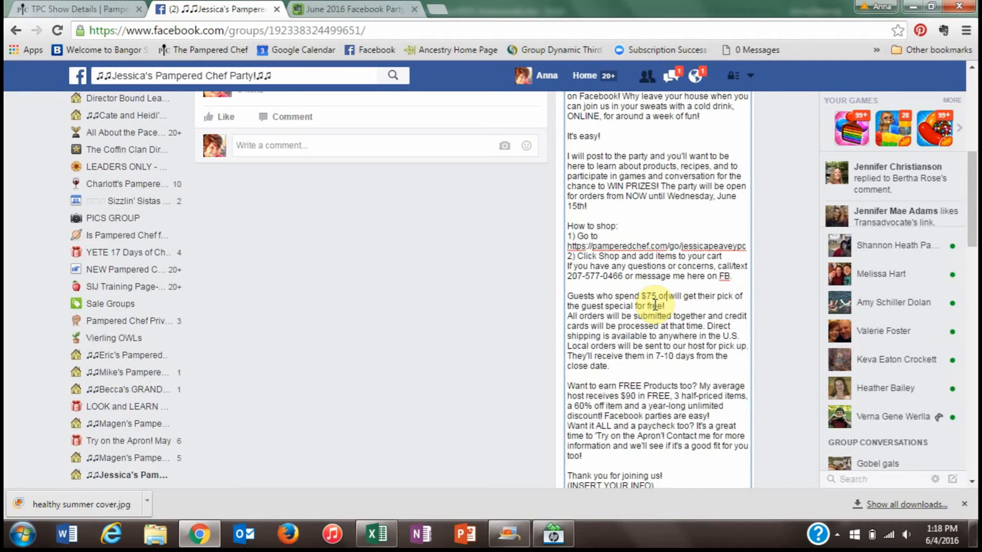
{"action": "type", "text": "more in Jun"}
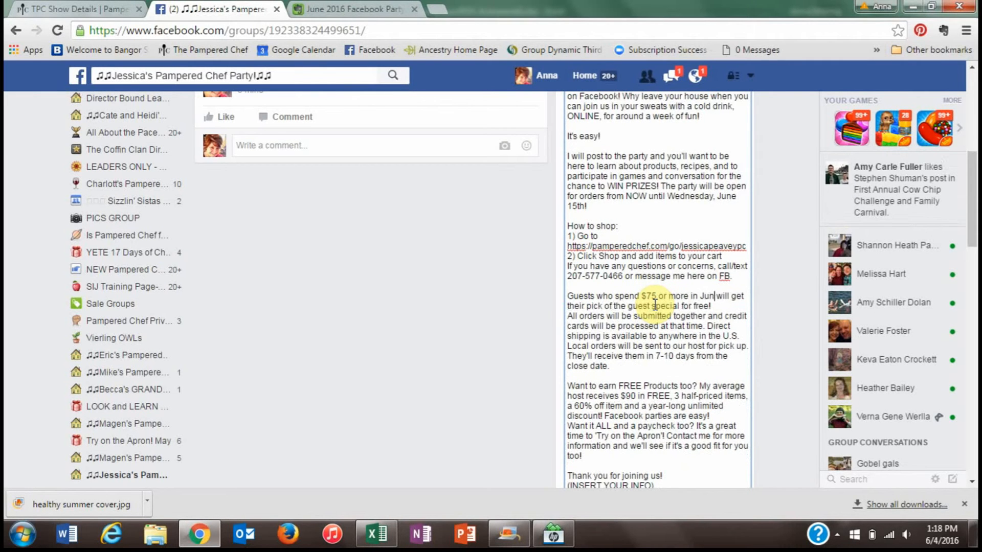
{"action": "type", "text": "e"}
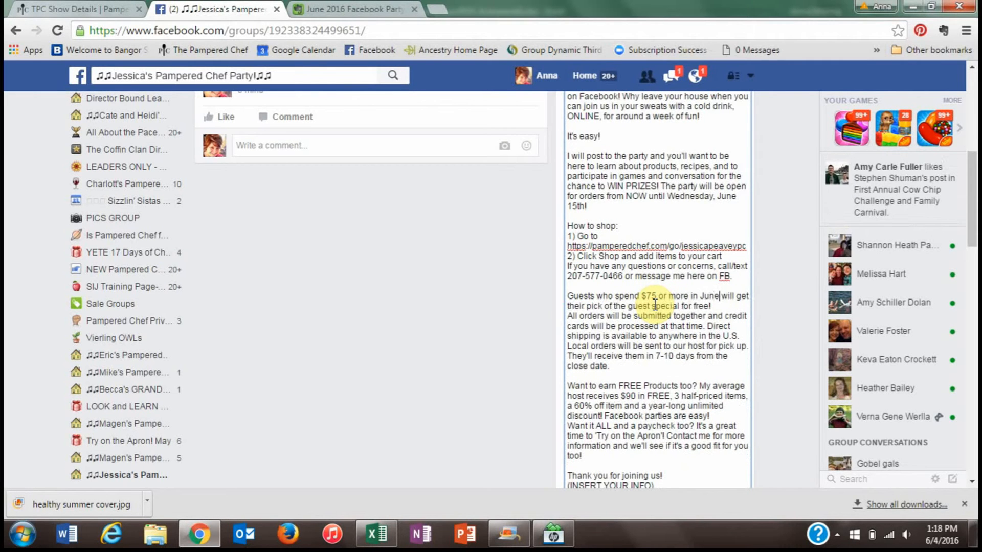
{"action": "left_click", "coordinate": [728, 309]}
{"action": "key", "text": "Return"}
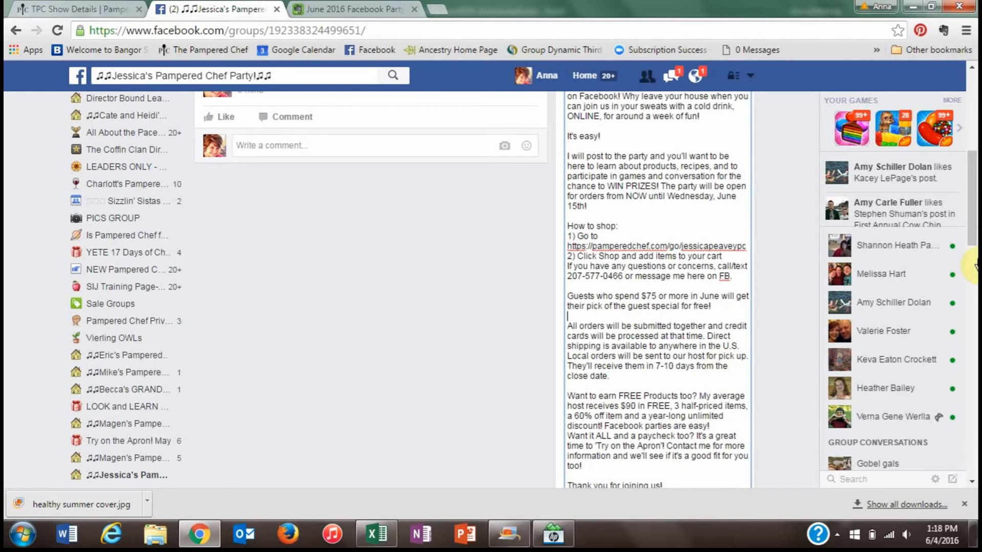
{"action": "scroll", "coordinate": [973, 256], "scroll_direction": "down", "scroll_amount": 2}
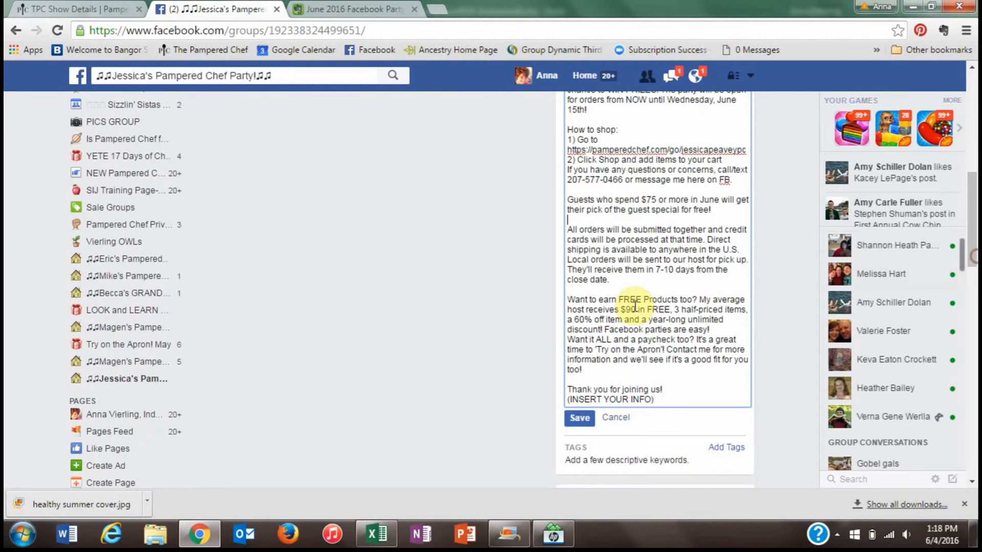
{"action": "left_click", "coordinate": [726, 328]}
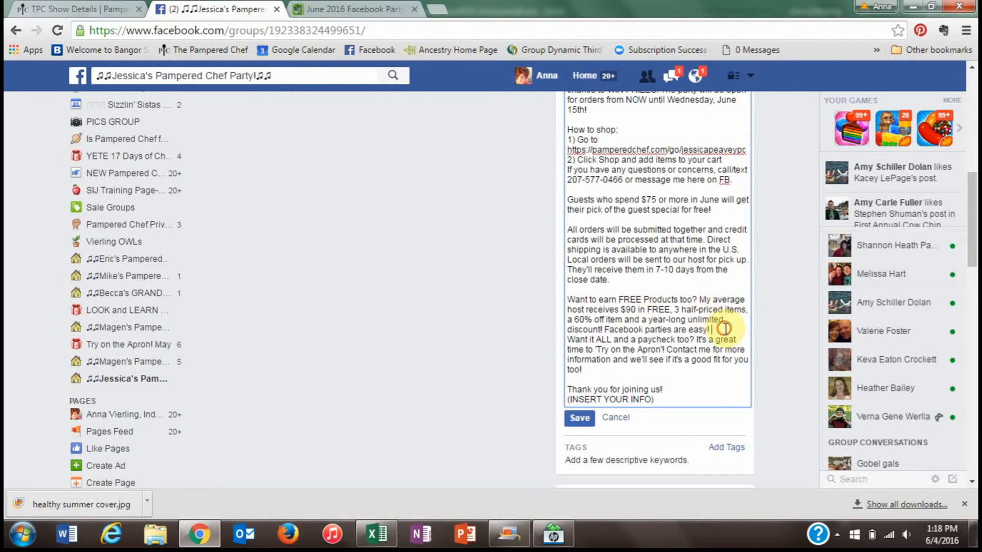
{"action": "key", "text": "Return"}
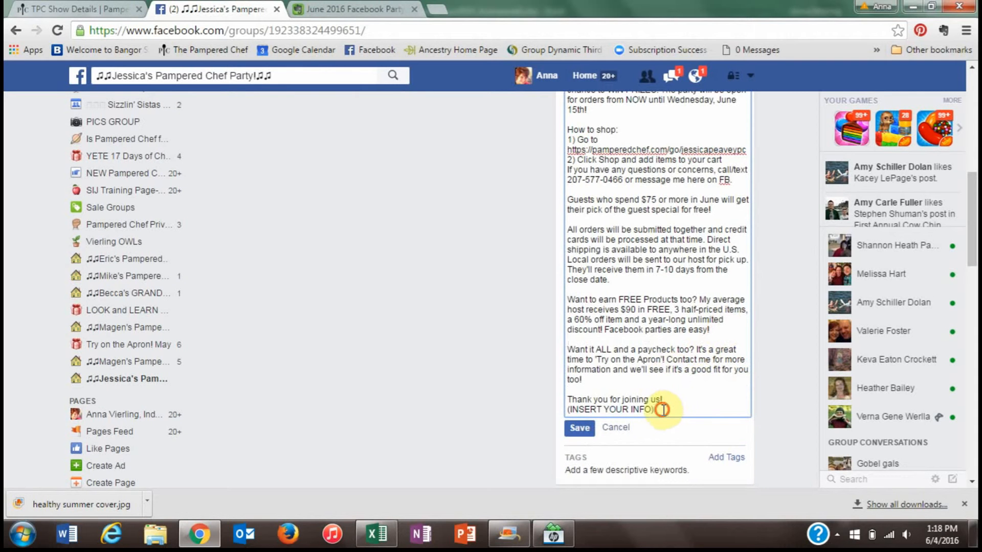
- Replace (INSERT YOUR INFO) with the consultant's name and e-mail on two lines, then save the description
{"action": "left_click_drag", "start_coordinate": [655, 410], "coordinate": [555, 412]}
{"action": "type", "text": "Anna Vierling"}
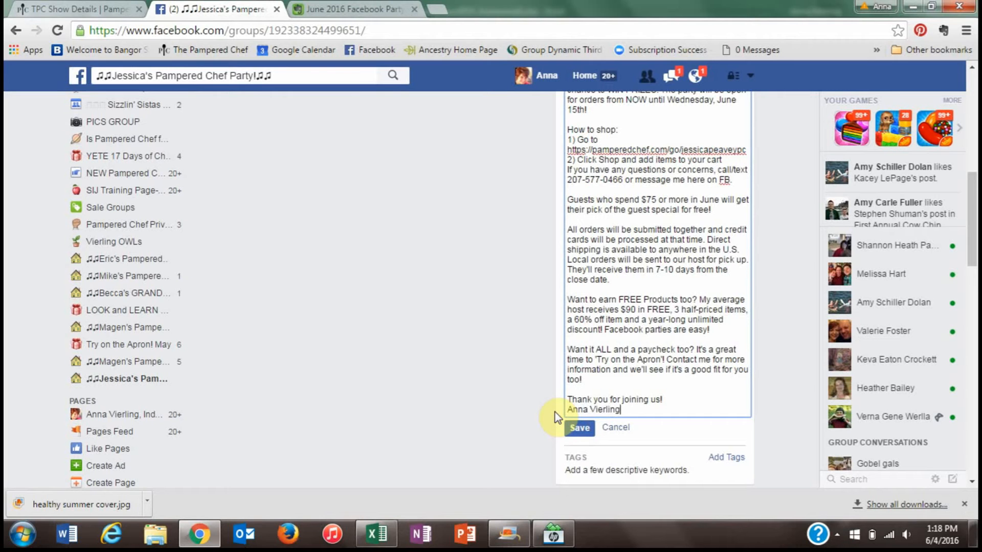
{"action": "key", "text": "Return"}
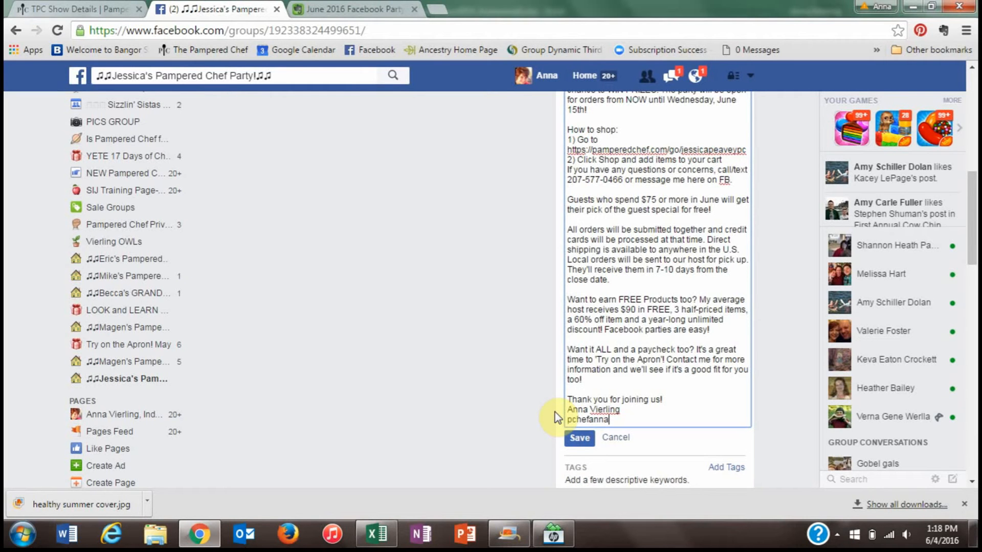
{"action": "left_click", "coordinate": [570, 438]}
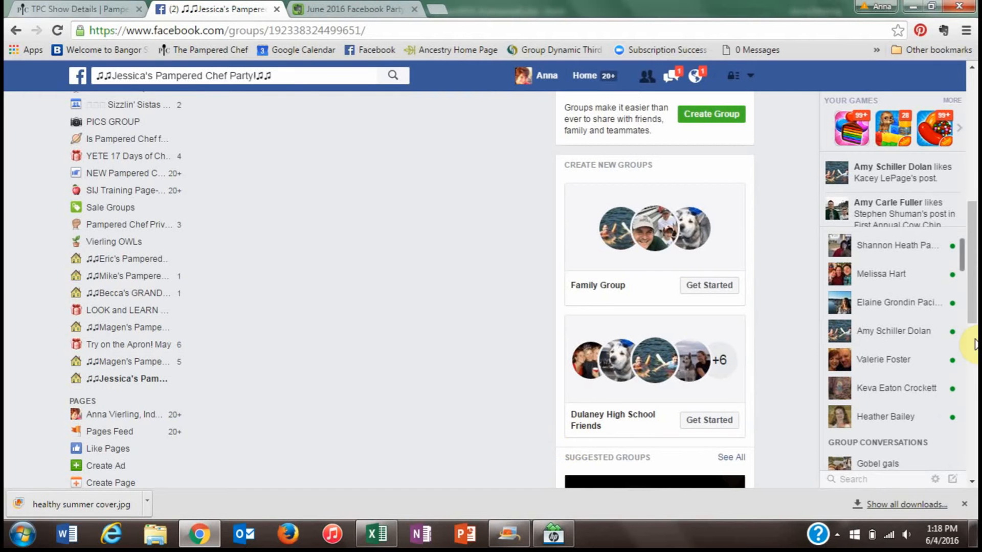
- Copy the Evernote note's WELCOME message, from the greeting through the FREE! offer
{"action": "left_click_drag", "start_coordinate": [975, 302], "coordinate": [975, 174]}
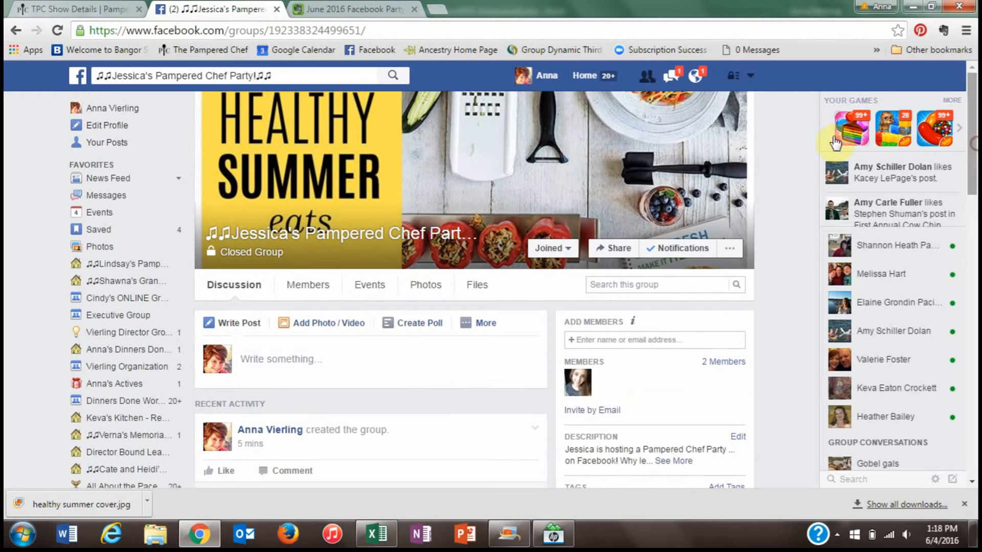
{"action": "left_click", "coordinate": [323, 9]}
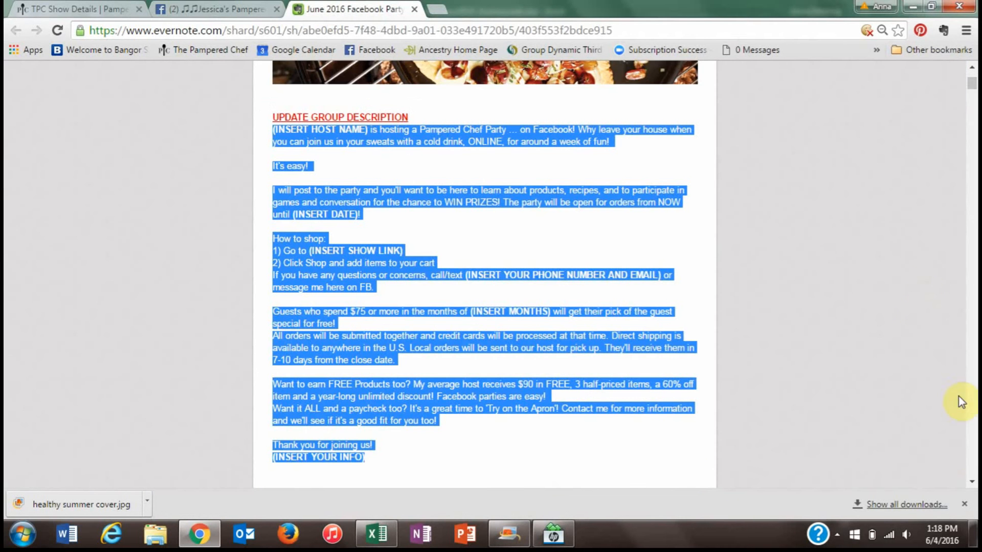
{"action": "scroll", "coordinate": [969, 483], "scroll_direction": "down", "scroll_amount": 6}
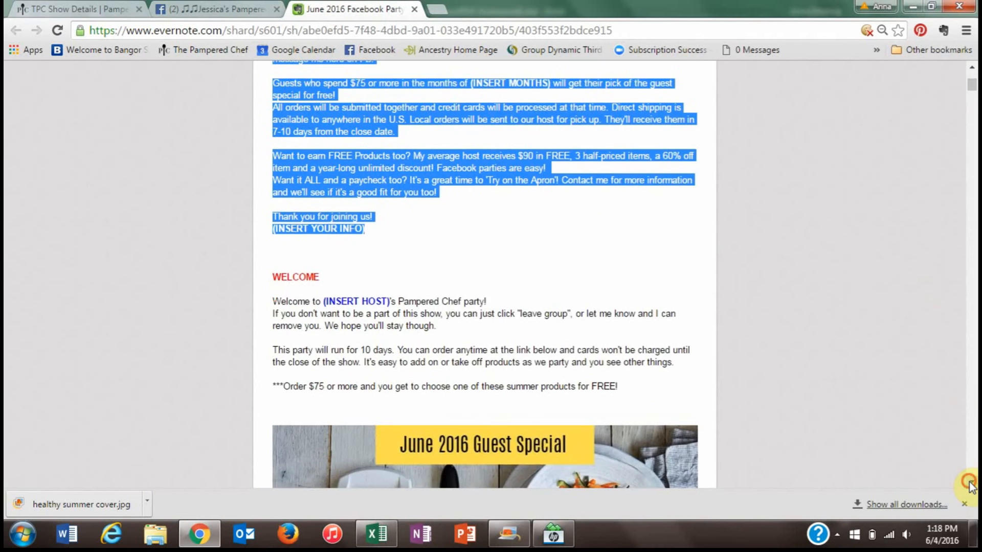
{"action": "scroll", "coordinate": [971, 485], "scroll_direction": "down", "scroll_amount": 2}
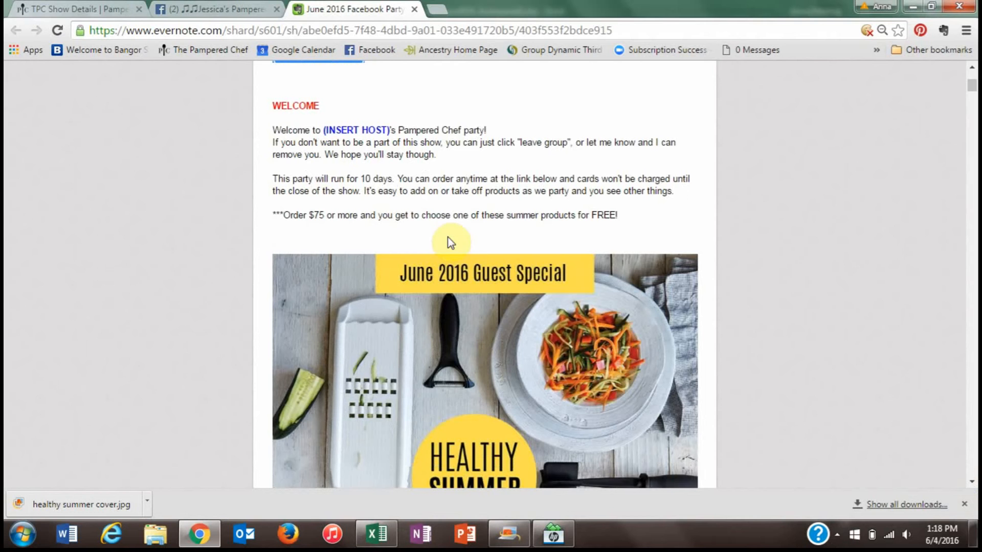
{"action": "left_click", "coordinate": [271, 130]}
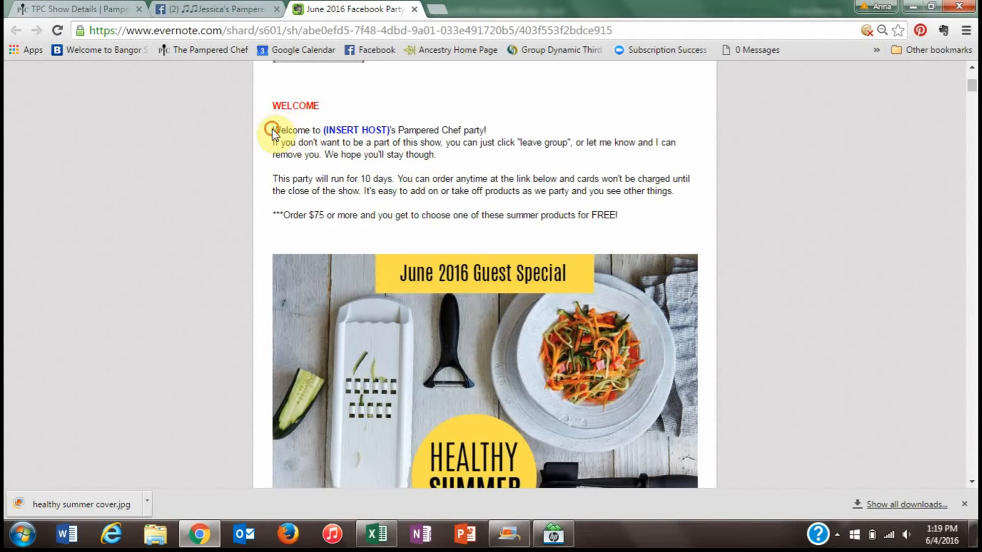
{"action": "key", "text": "ctrl+a"}
{"action": "left_click", "coordinate": [656, 238]}
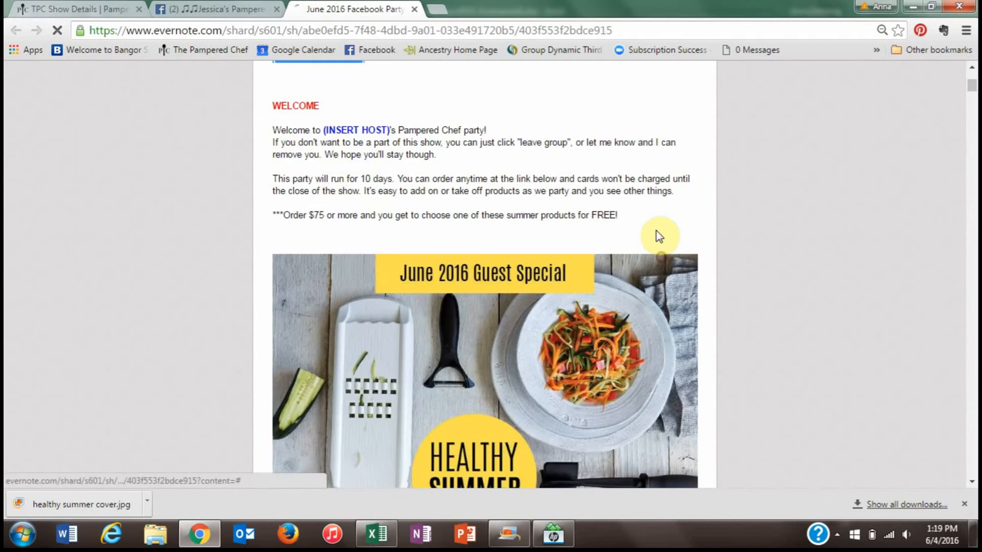
{"action": "left_click_drag", "start_coordinate": [273, 128], "coordinate": [621, 217]}
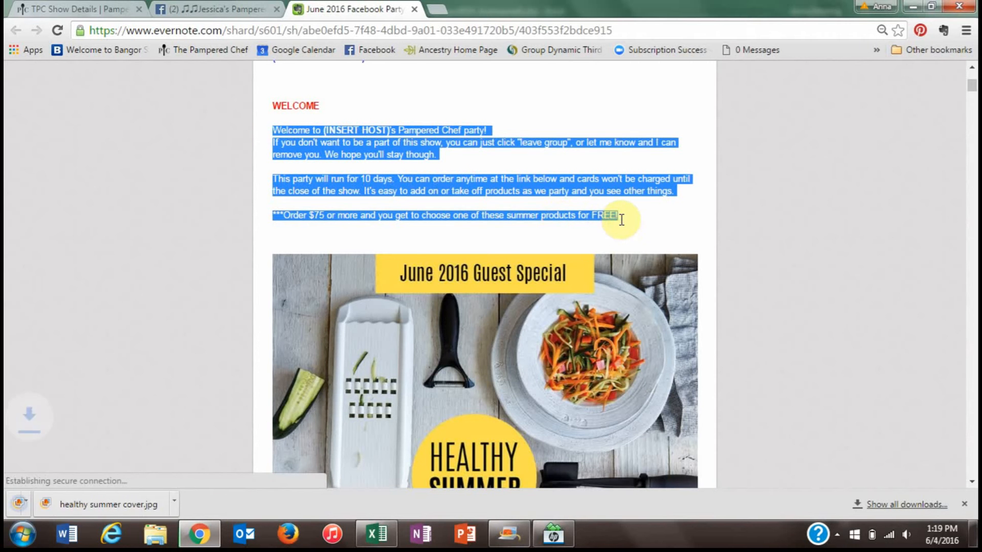
{"action": "right_click", "coordinate": [409, 155]}
{"action": "left_click", "coordinate": [423, 158]}
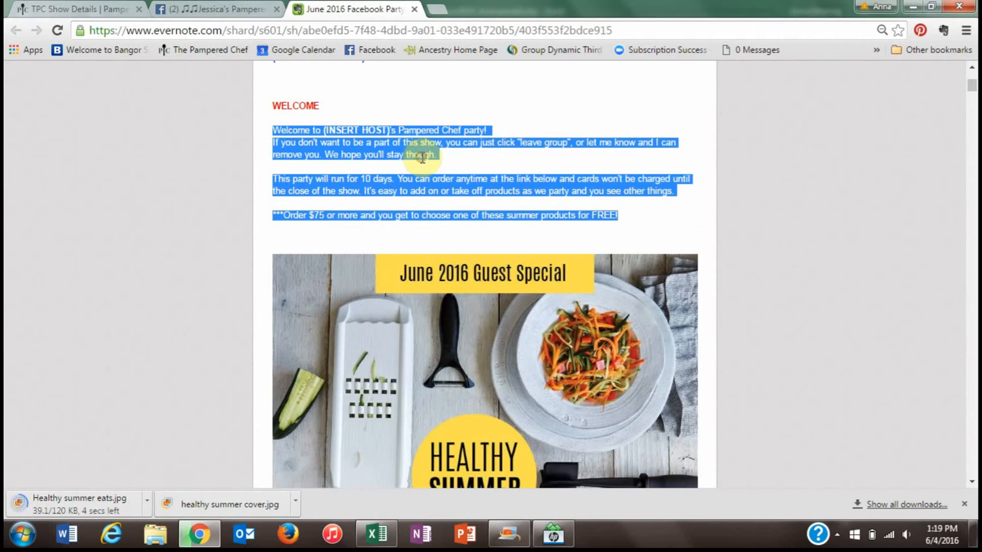
{"action": "left_click", "coordinate": [255, 5]}
- Paste the copied welcome message into a new group post
{"action": "left_click", "coordinate": [268, 349]}
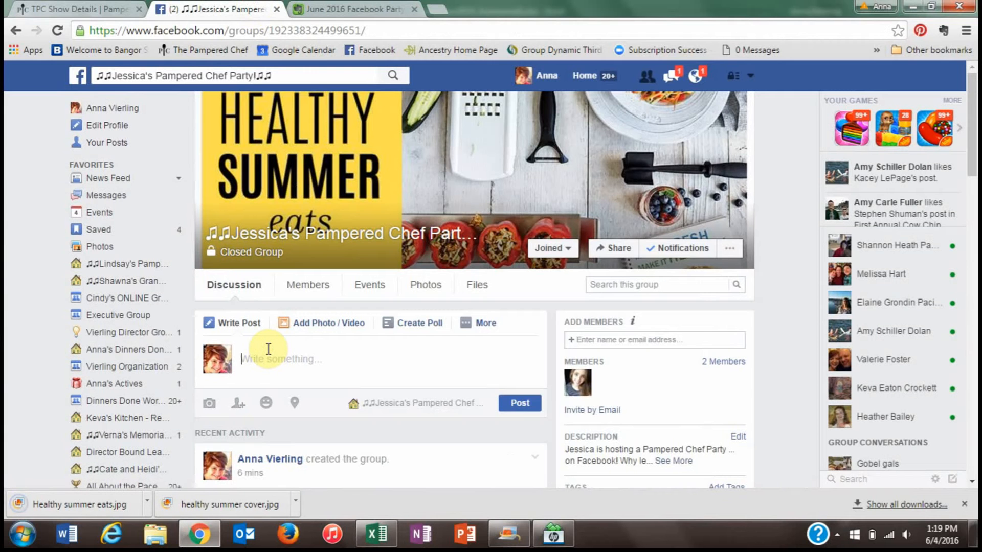
{"action": "right_click", "coordinate": [268, 349]}
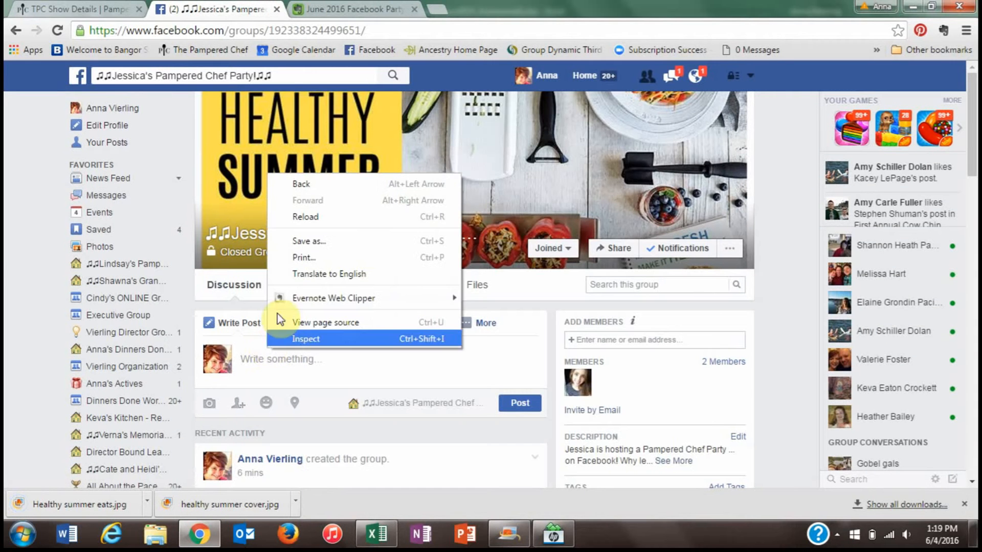
{"action": "left_click", "coordinate": [257, 358]}
{"action": "right_click", "coordinate": [253, 358]}
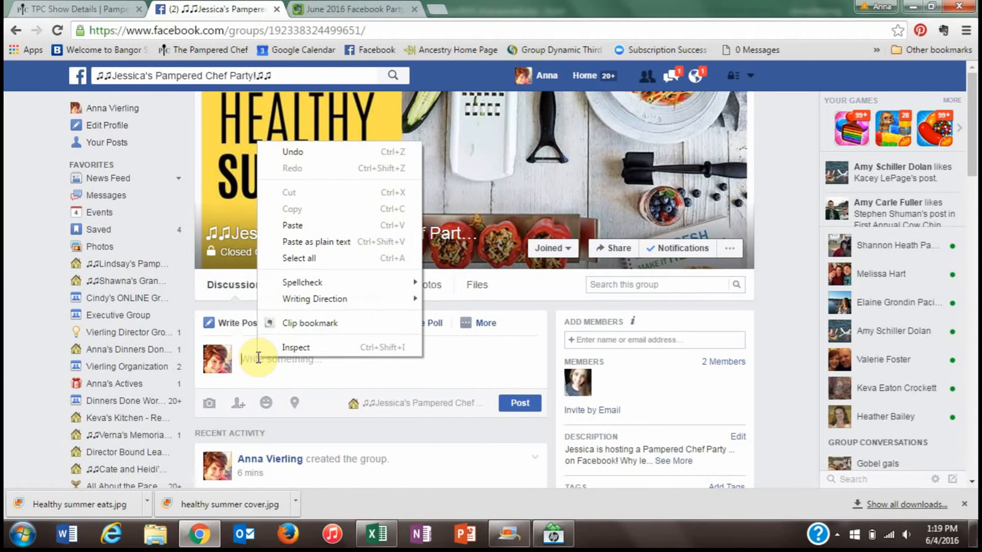
{"action": "left_click", "coordinate": [293, 225]}
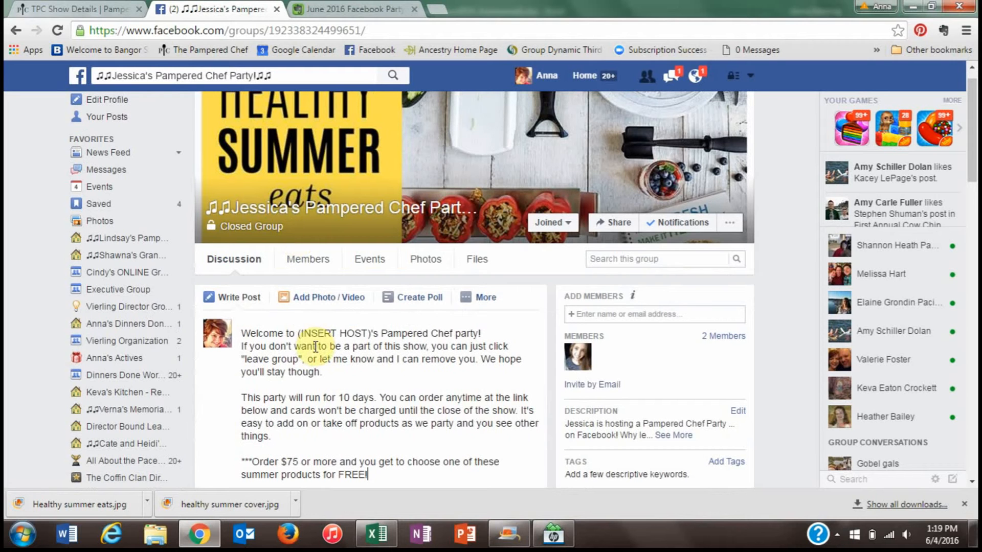
{"action": "left_click_drag", "start_coordinate": [295, 333], "coordinate": [365, 331]}
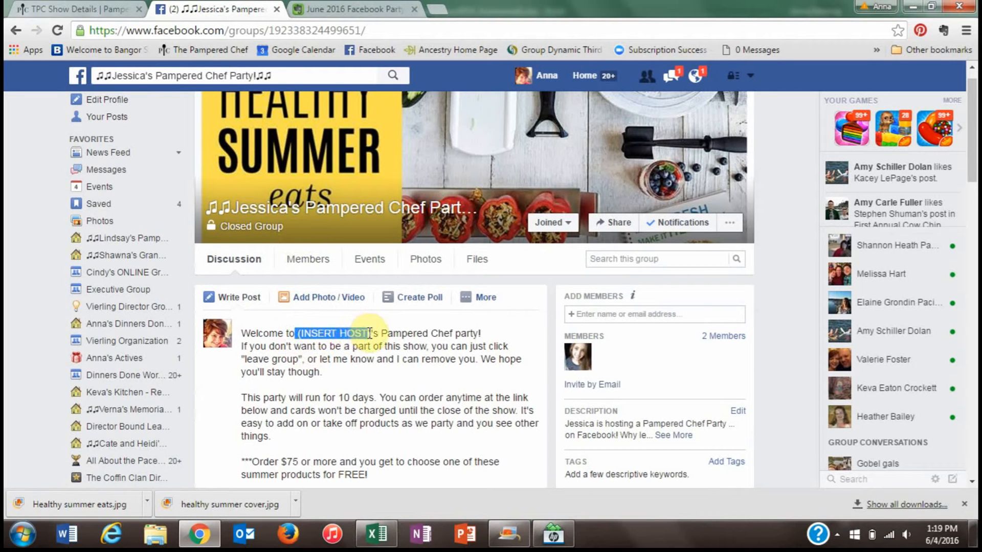
{"action": "type", "text": "JEss"}
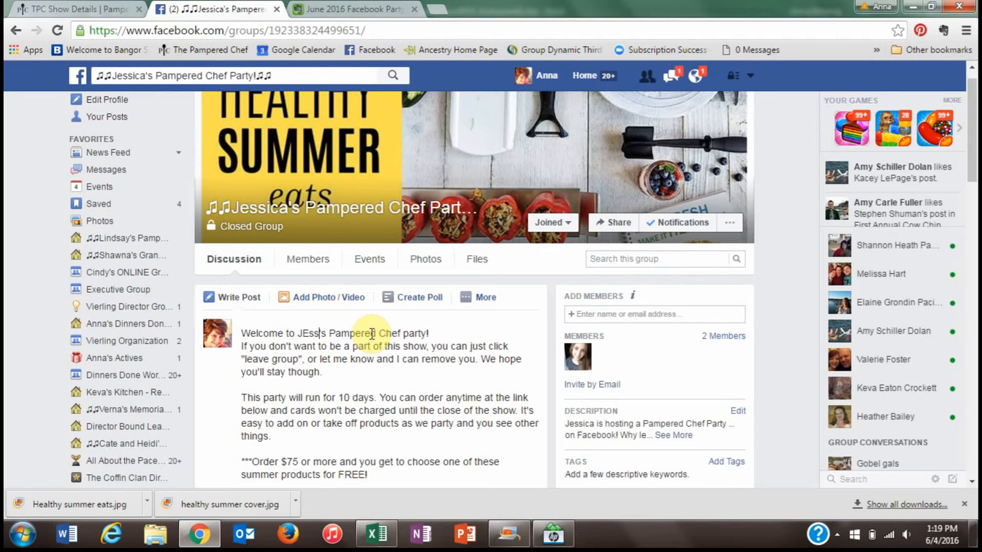
{"action": "key", "text": "BackSpace"}
{"action": "key", "text": "BackSpace"}
{"action": "type", "text": "Jessic"}
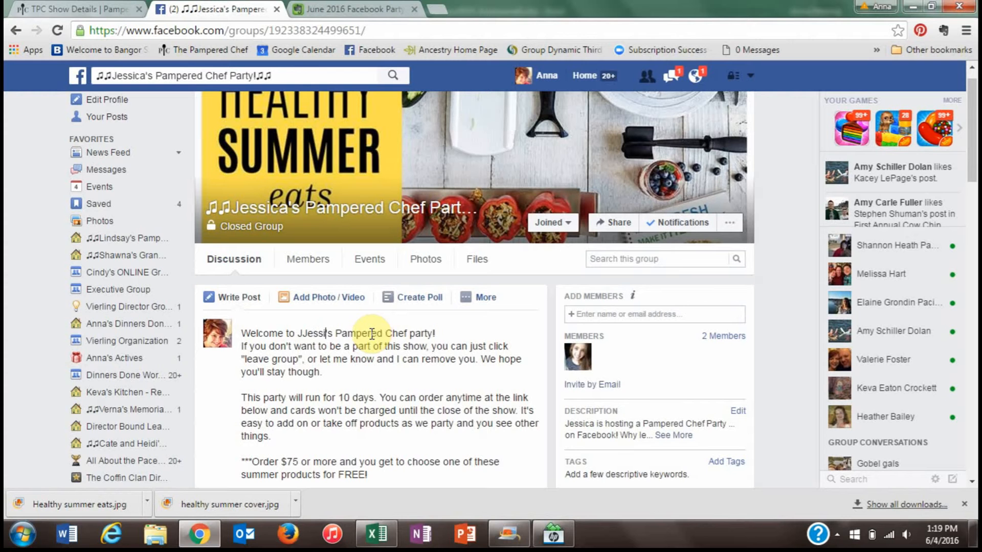
{"action": "key", "text": "BackSpace"}
{"action": "key", "text": "BackSpace"}
{"action": "key", "text": "BackSpace"}
{"action": "key", "text": "BackSpace"}
{"action": "key", "text": "BackSpace"}
{"action": "key", "text": "BackSpace"}
{"action": "type", "text": "essic"}
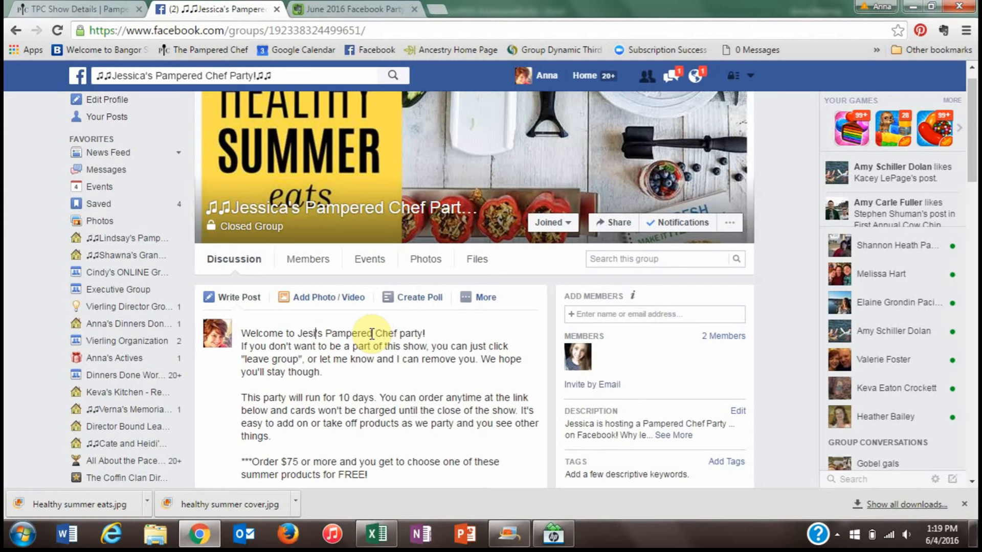
{"action": "type", "text": "a"}
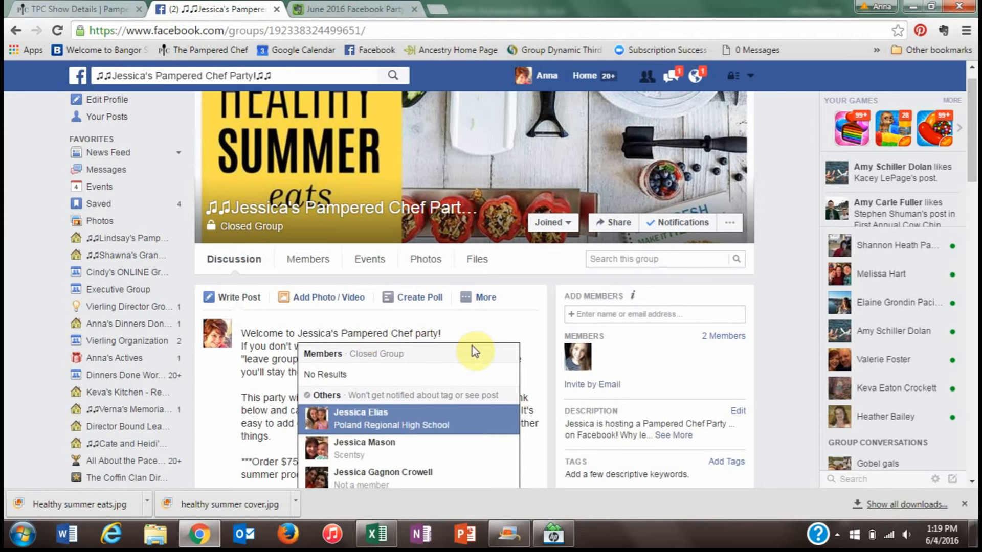
{"action": "left_click", "coordinate": [503, 330]}
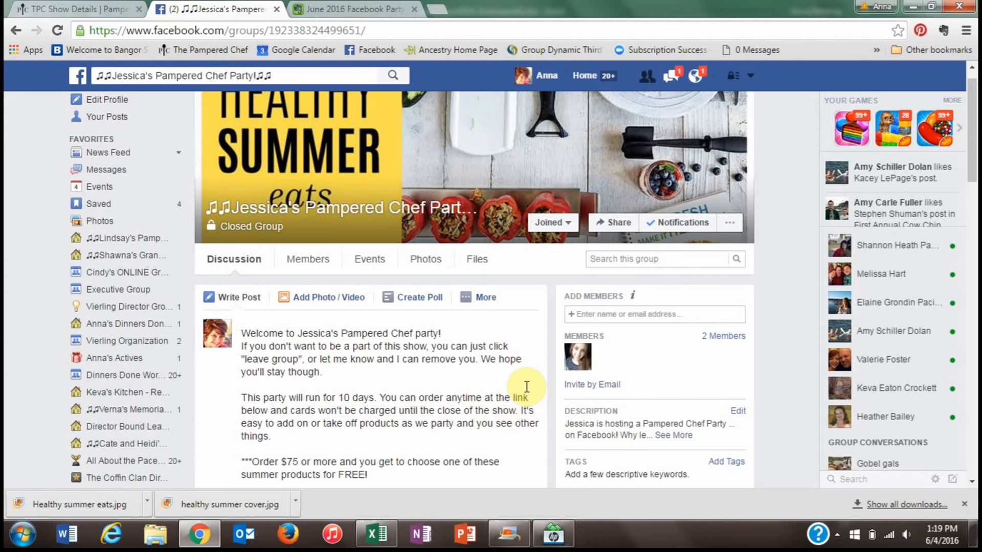
{"action": "key", "text": "Return"}
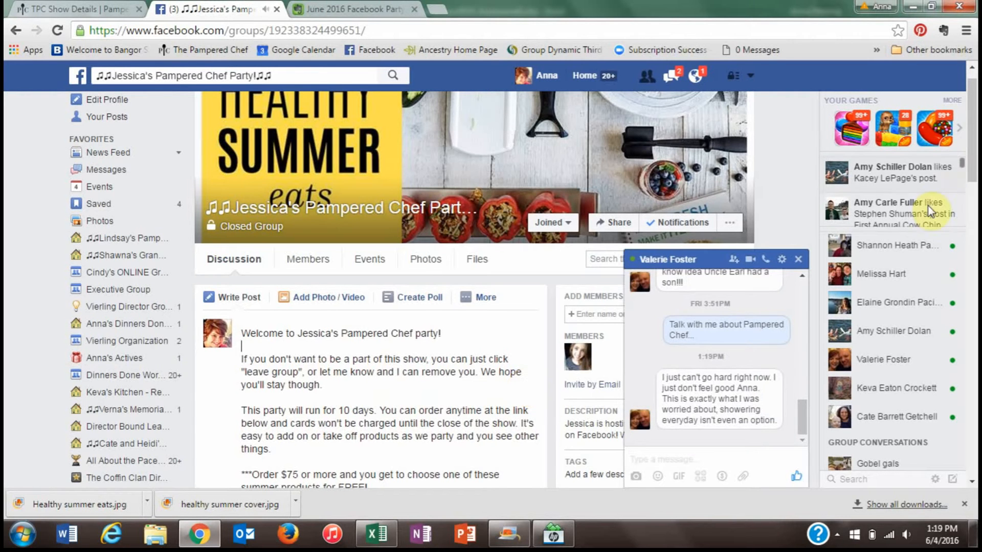
- Close the chat window and open the Guest Special image full size in Evernote
{"action": "left_click", "coordinate": [799, 259]}
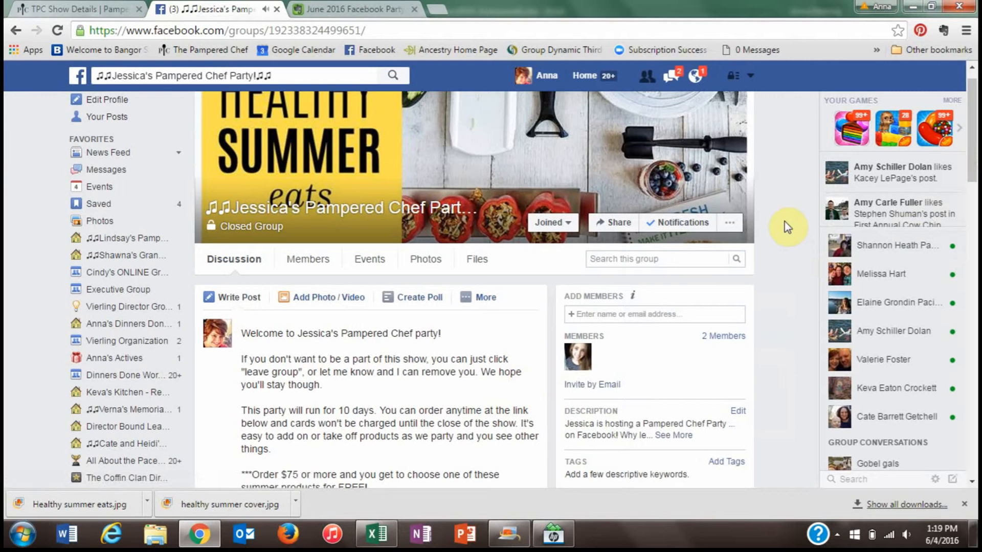
{"action": "left_click", "coordinate": [971, 483]}
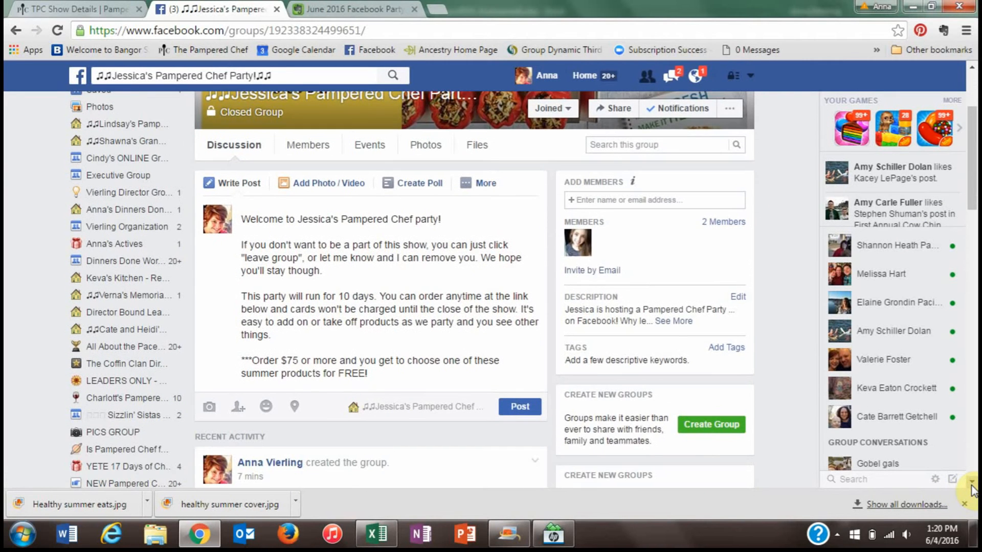
{"action": "left_click", "coordinate": [971, 484]}
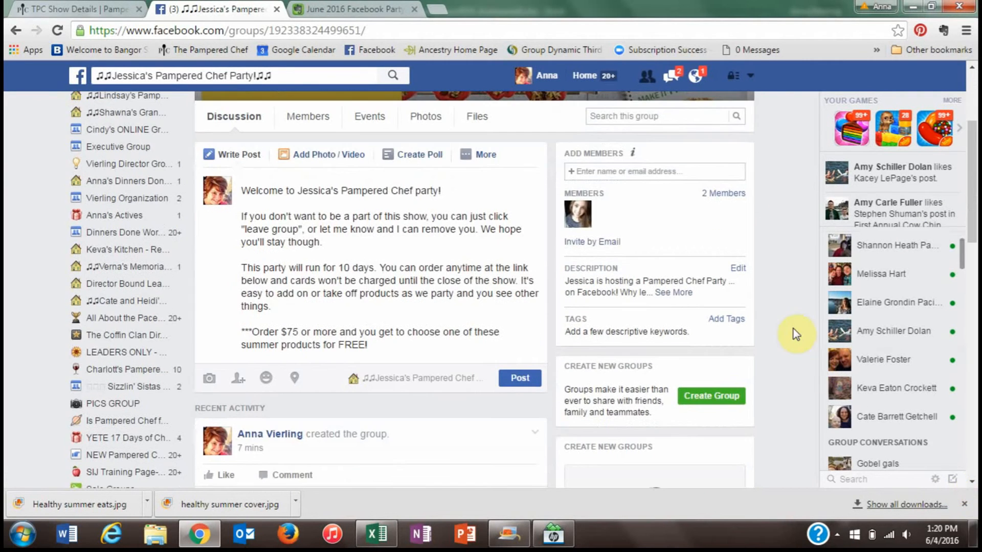
{"action": "left_click", "coordinate": [329, 1]}
{"action": "left_click", "coordinate": [513, 330]}
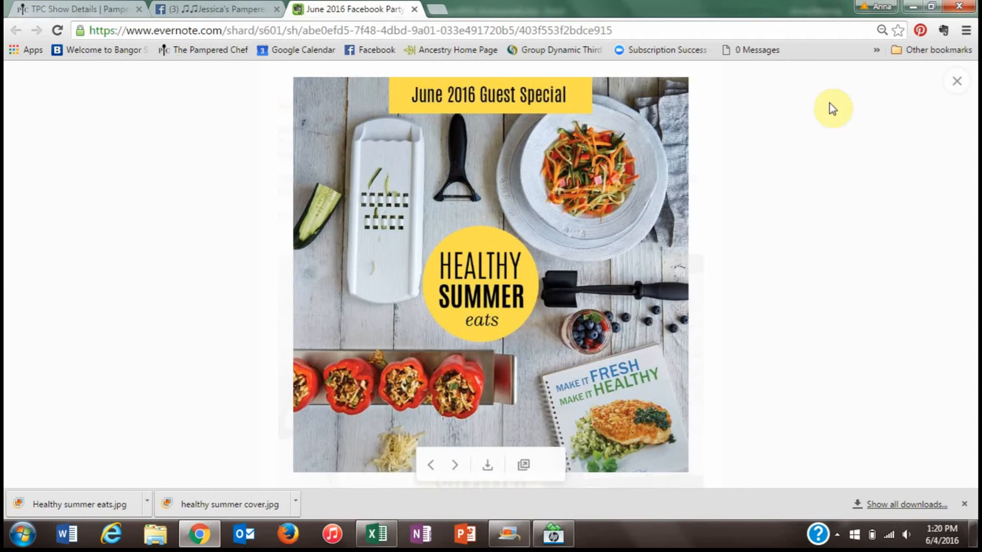
- Save the Guest Special image to Downloads as june16gs.jpg
{"action": "left_click", "coordinate": [956, 81]}
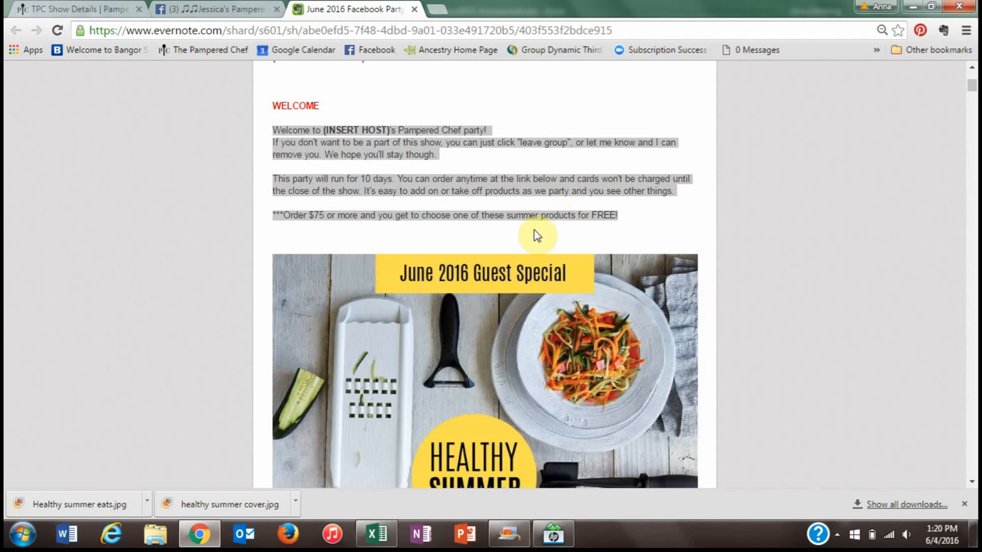
{"action": "right_click", "coordinate": [469, 342]}
{"action": "left_click", "coordinate": [437, 321]}
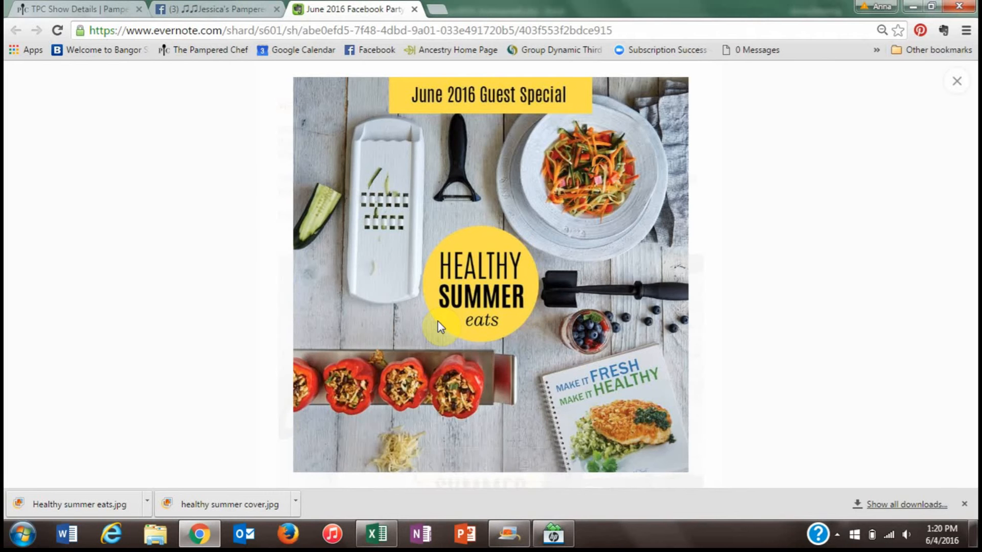
{"action": "right_click", "coordinate": [437, 321]}
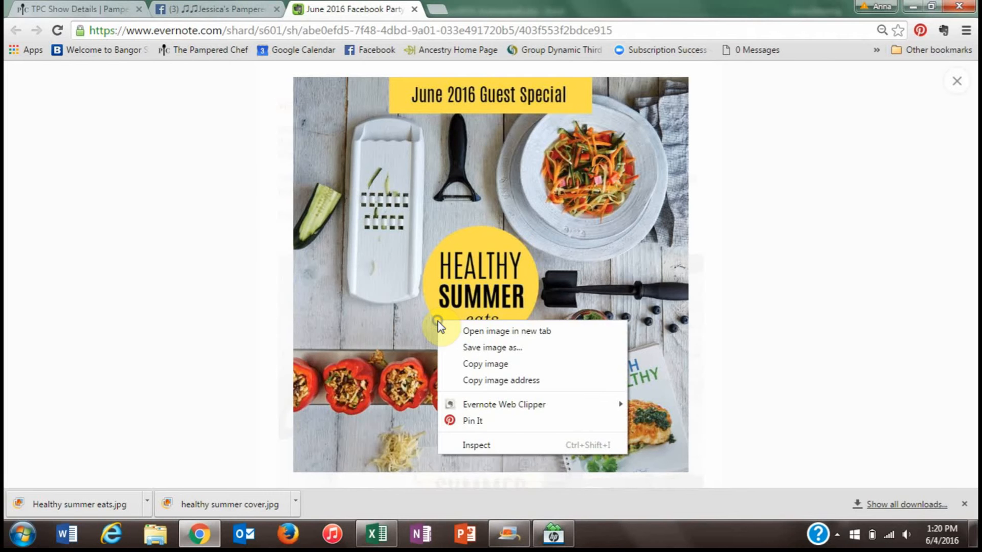
{"action": "left_click", "coordinate": [473, 349]}
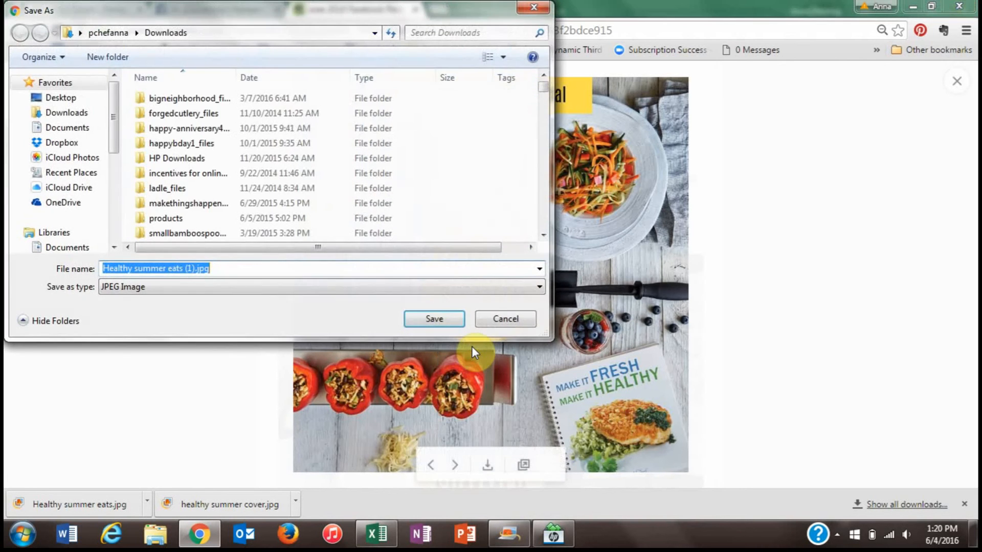
{"action": "type", "text": "jun"}
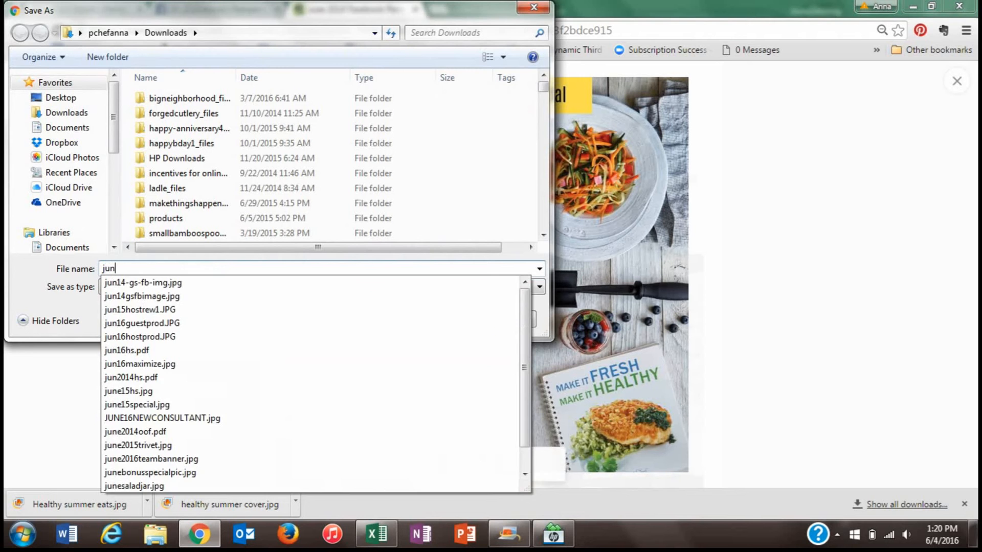
{"action": "type", "text": "e16"}
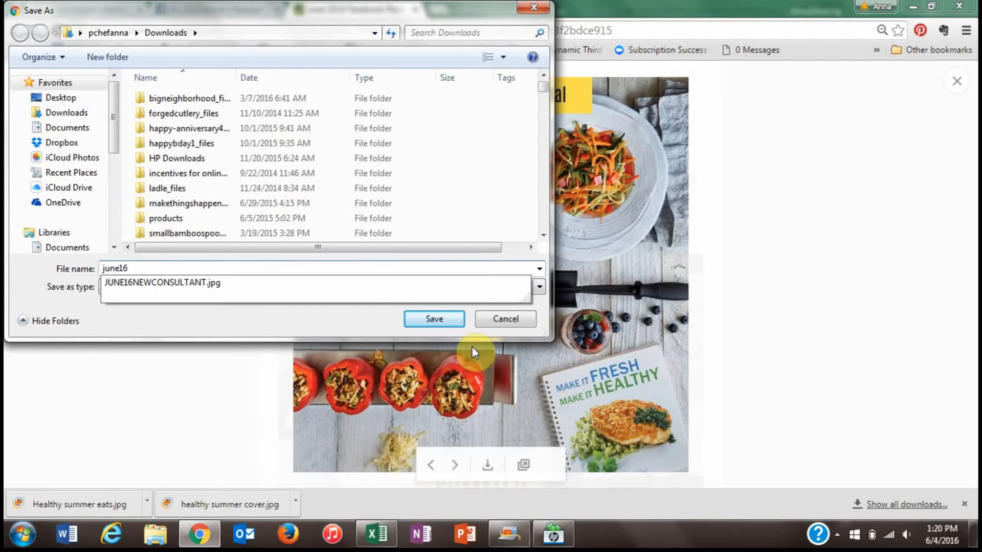
{"action": "type", "text": "gs"}
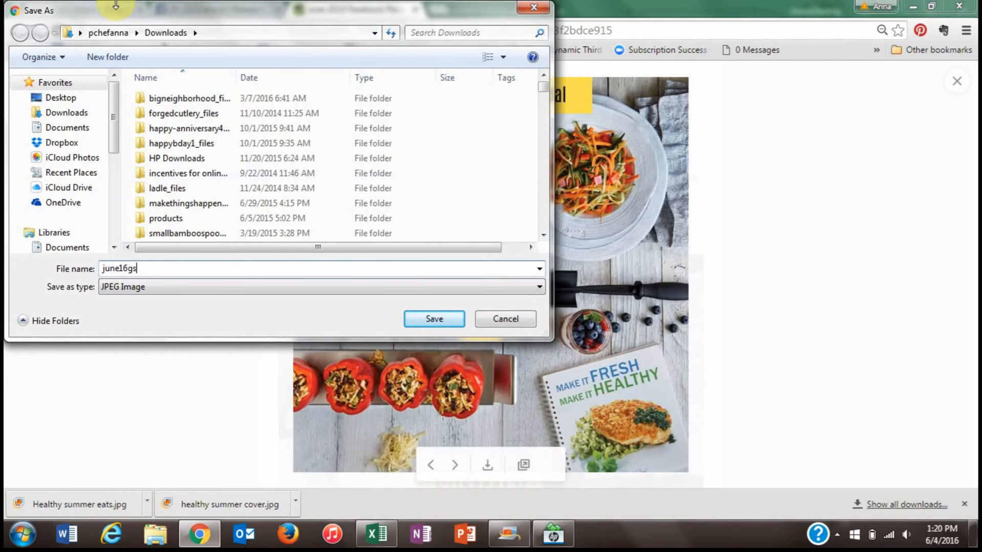
{"action": "left_click", "coordinate": [433, 319]}
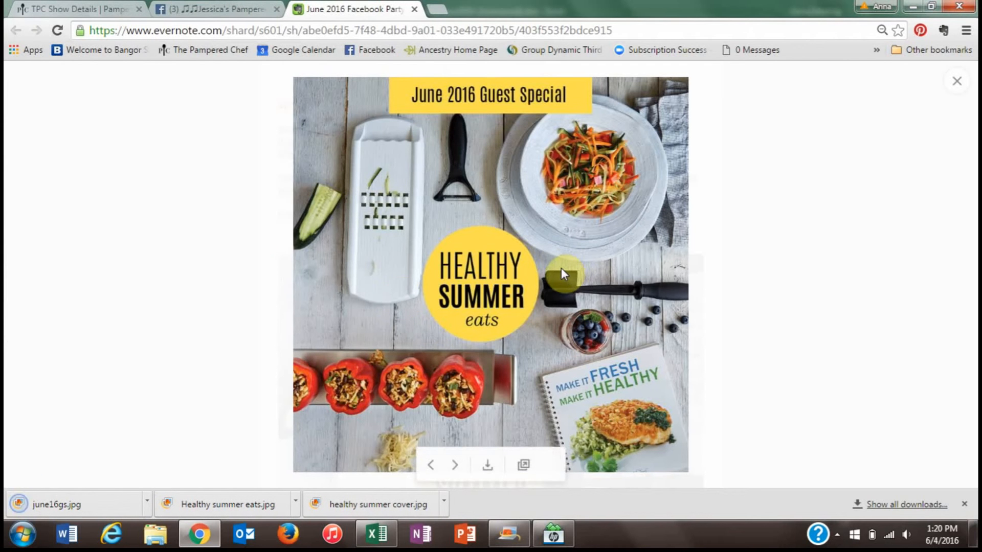
- Attach june16gs.jpg to the welcome post via Upload Photos/Video
{"action": "left_click", "coordinate": [228, 7]}
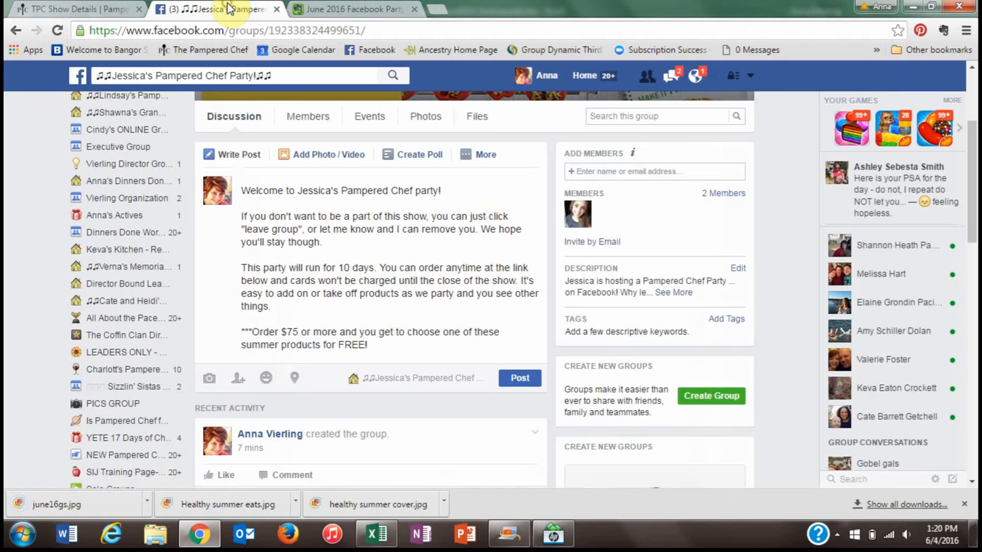
{"action": "left_click", "coordinate": [334, 156]}
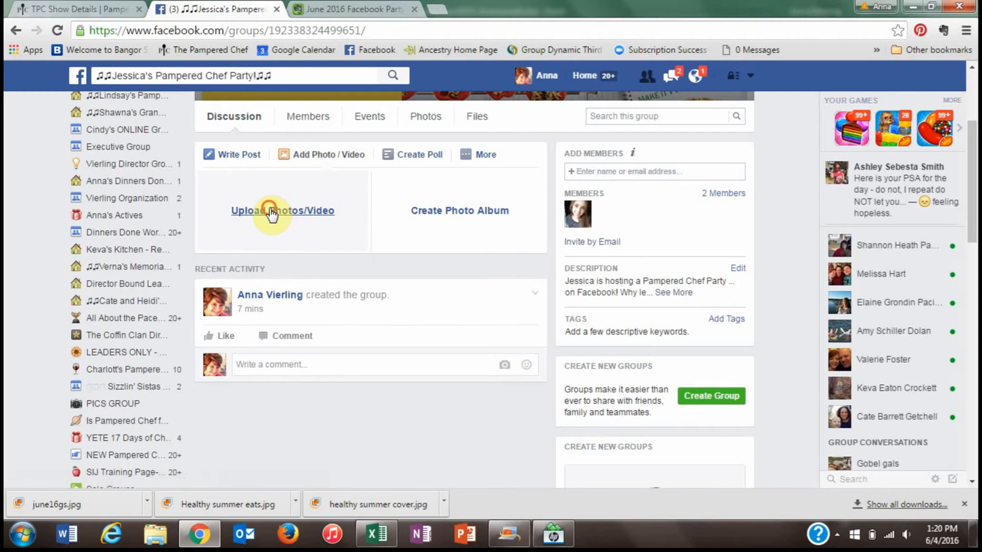
{"action": "left_click", "coordinate": [269, 209]}
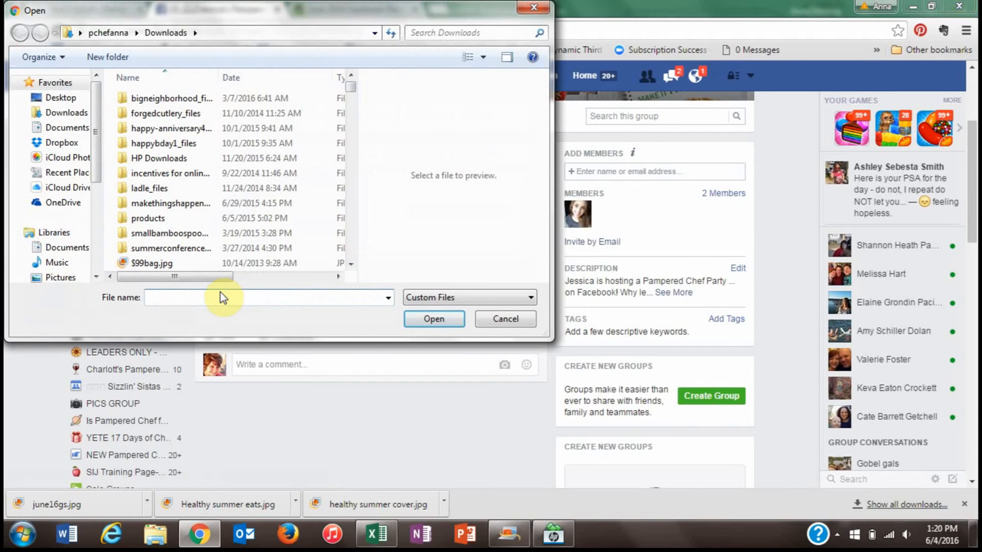
{"action": "type", "text": "jun16"}
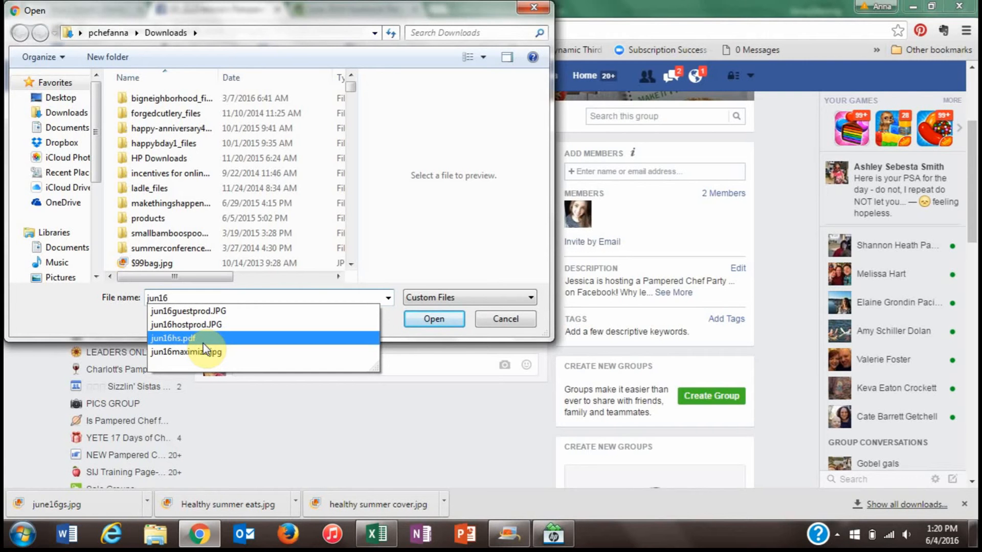
{"action": "key", "text": "BackSpace"}
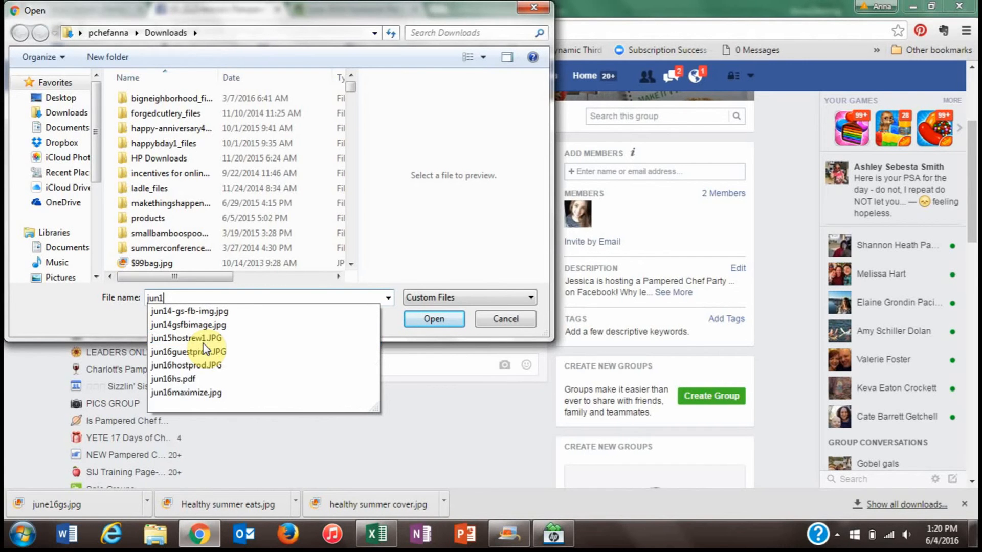
{"action": "key", "text": "BackSpace"}
{"action": "type", "text": "e16"}
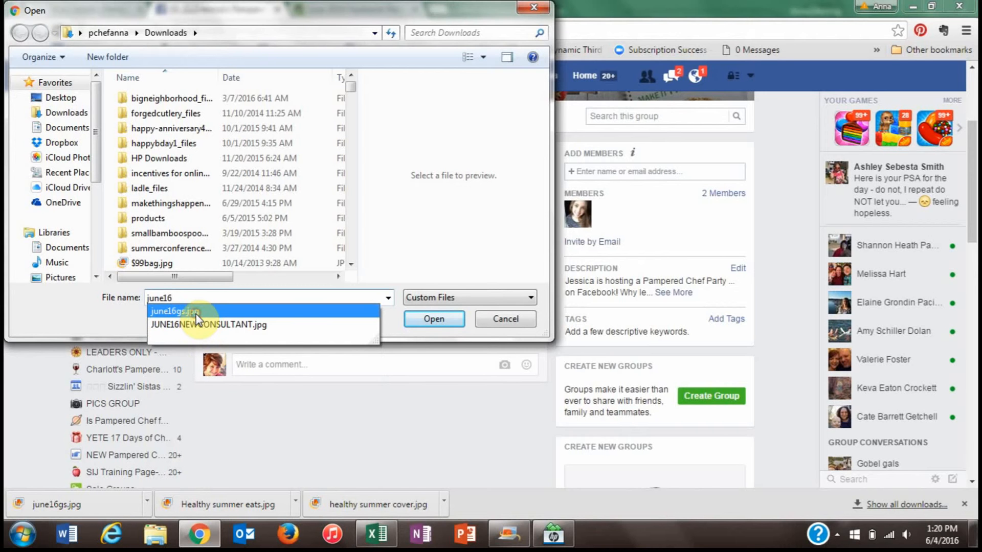
{"action": "left_click", "coordinate": [195, 311]}
{"action": "left_click", "coordinate": [434, 319]}
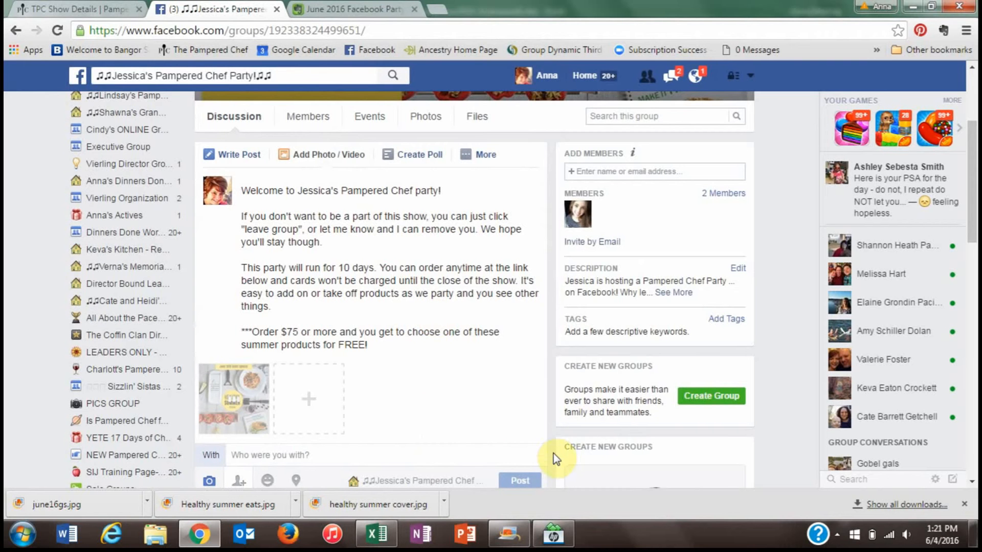
- Publish the welcome post with its June 2016 Guest Special image
{"action": "scroll", "coordinate": [961, 483], "scroll_direction": "down", "scroll_amount": 2}
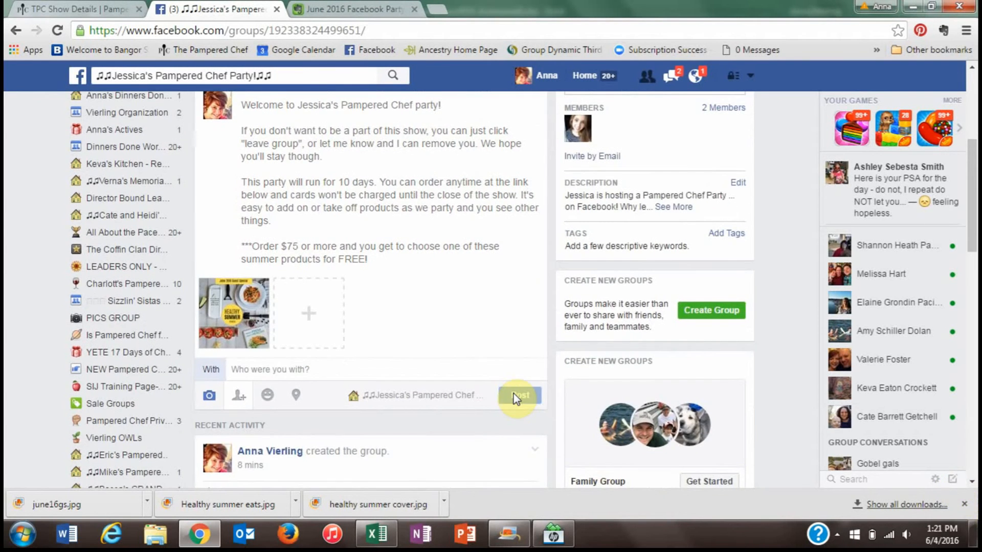
{"action": "left_click", "coordinate": [513, 395]}
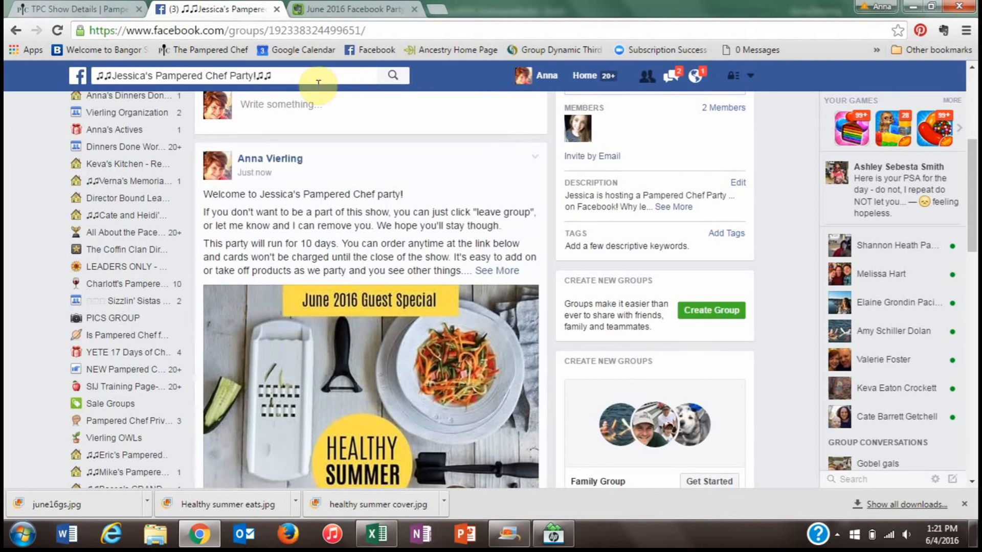
{"action": "left_click", "coordinate": [323, 7]}
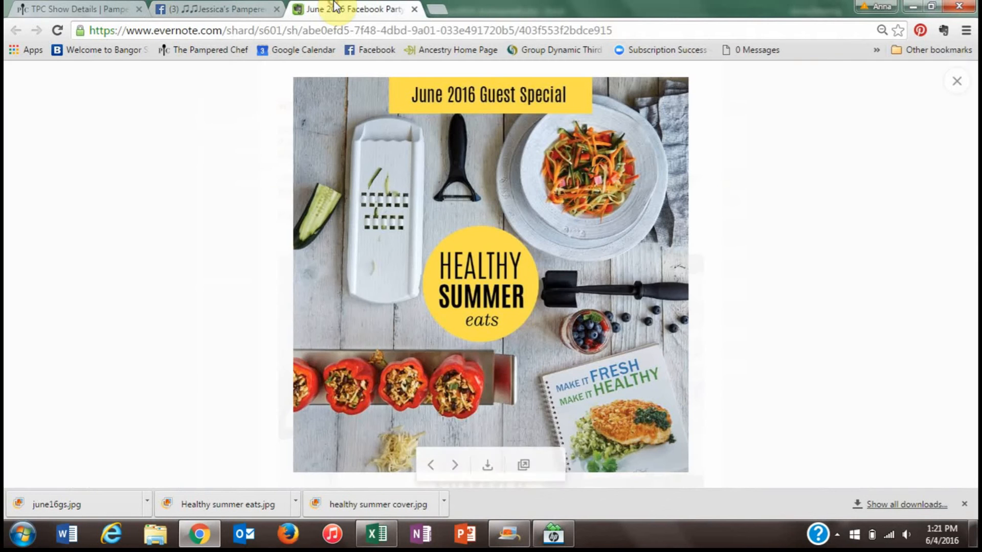
- Select the PRE-POST FAQ text, from the pin-to-top line through the contact paragraph
{"action": "left_click", "coordinate": [960, 81]}
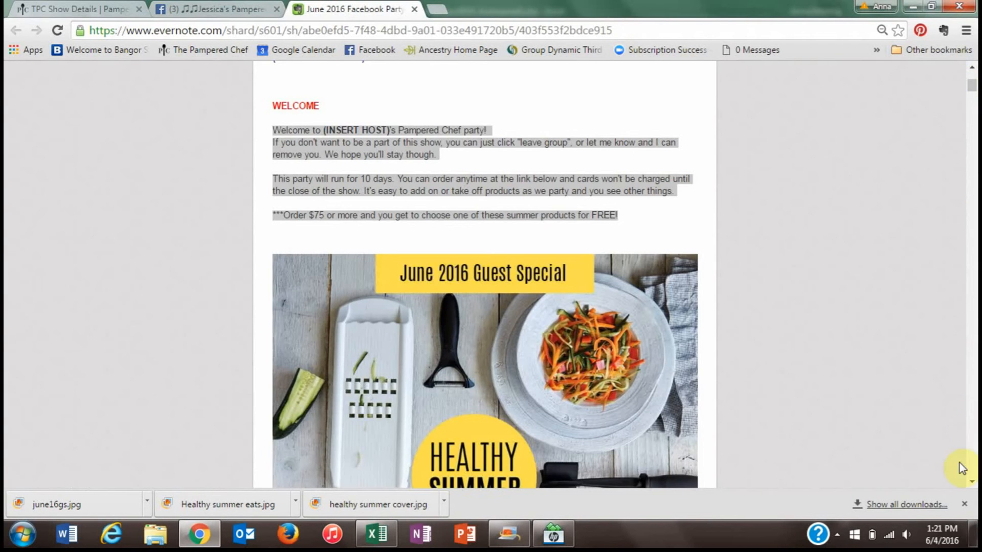
{"action": "scroll", "coordinate": [972, 485], "scroll_direction": "down", "scroll_amount": 12}
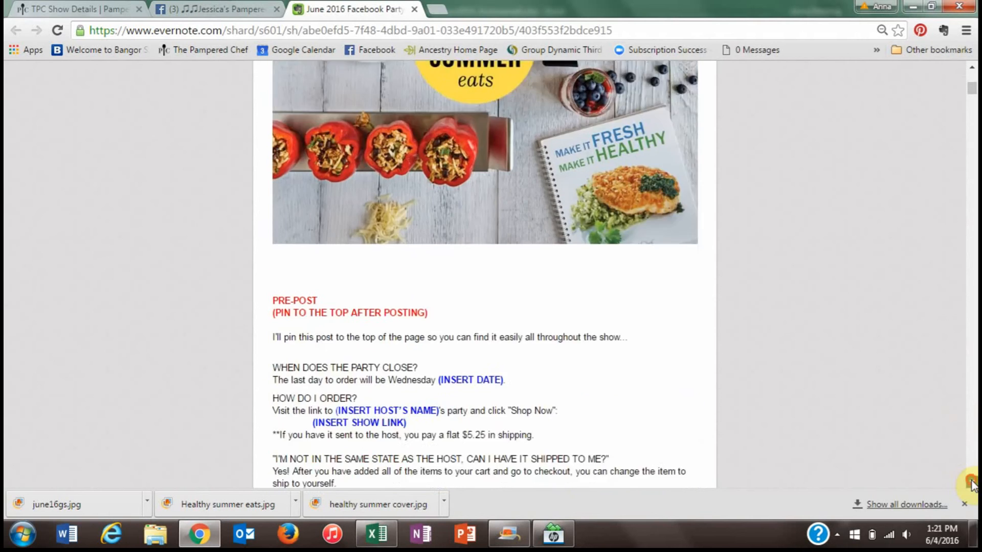
{"action": "scroll", "coordinate": [972, 484], "scroll_direction": "down", "scroll_amount": 3}
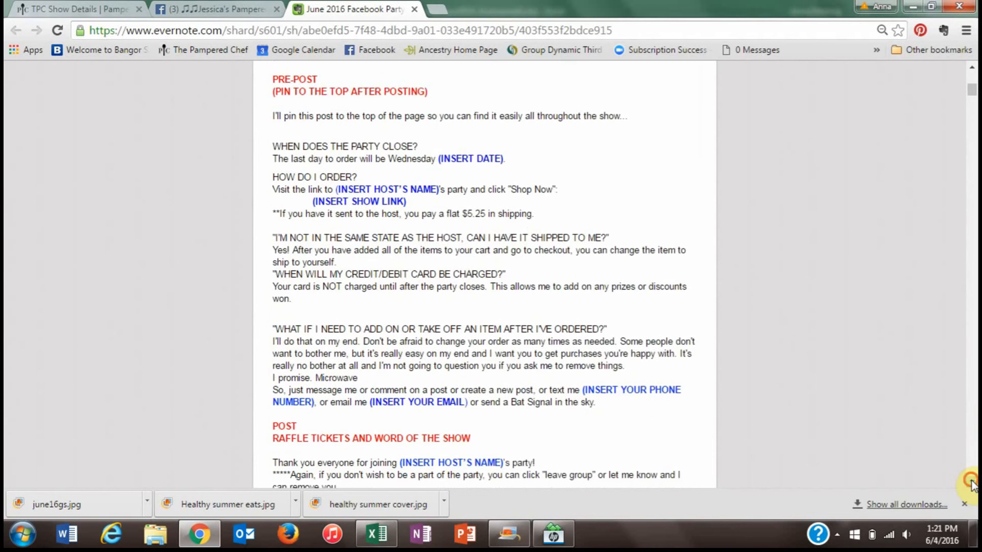
{"action": "scroll", "coordinate": [970, 483], "scroll_direction": "down", "scroll_amount": 1}
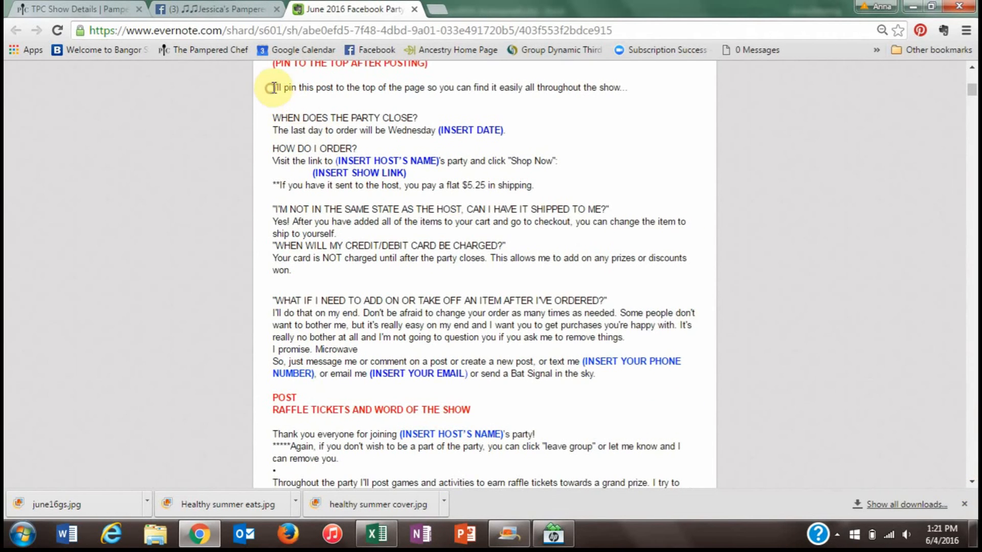
{"action": "key", "text": "ctrl+a"}
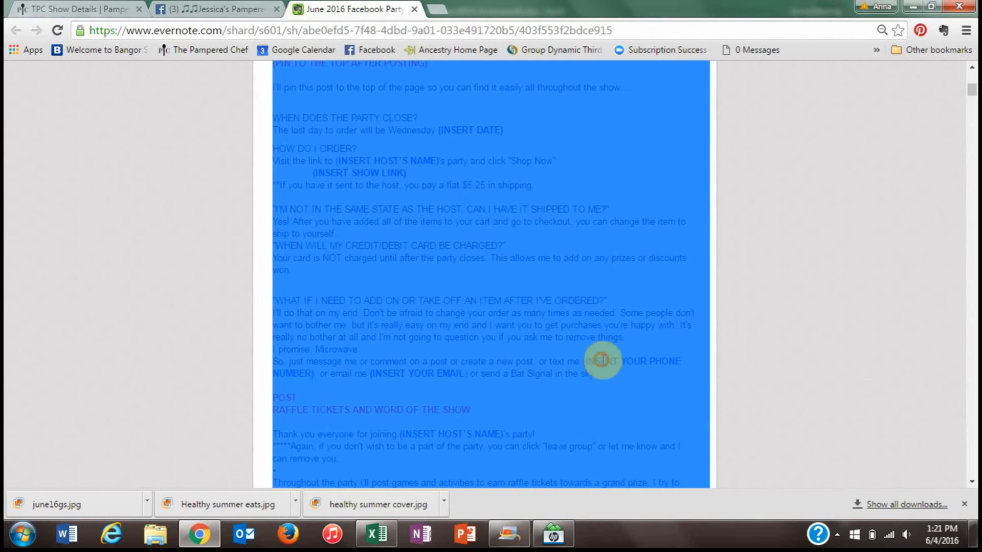
{"action": "left_click", "coordinate": [289, 88]}
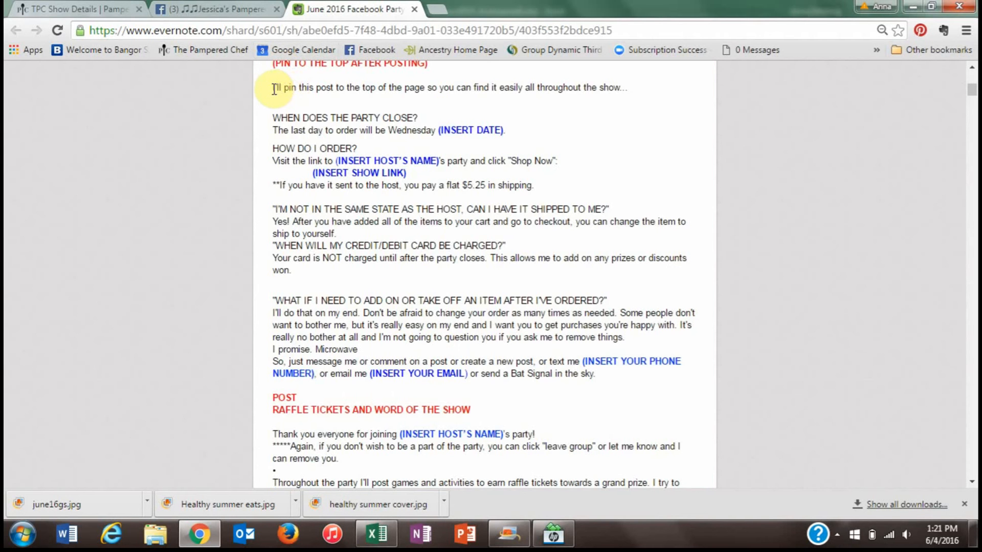
{"action": "left_click_drag", "start_coordinate": [274, 88], "coordinate": [628, 373]}
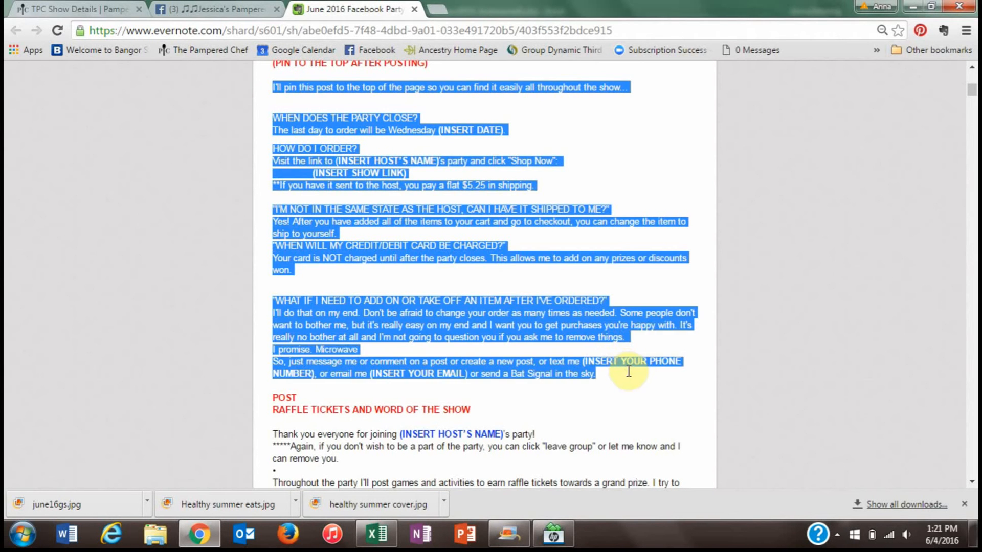
{"action": "right_click", "coordinate": [541, 330]}
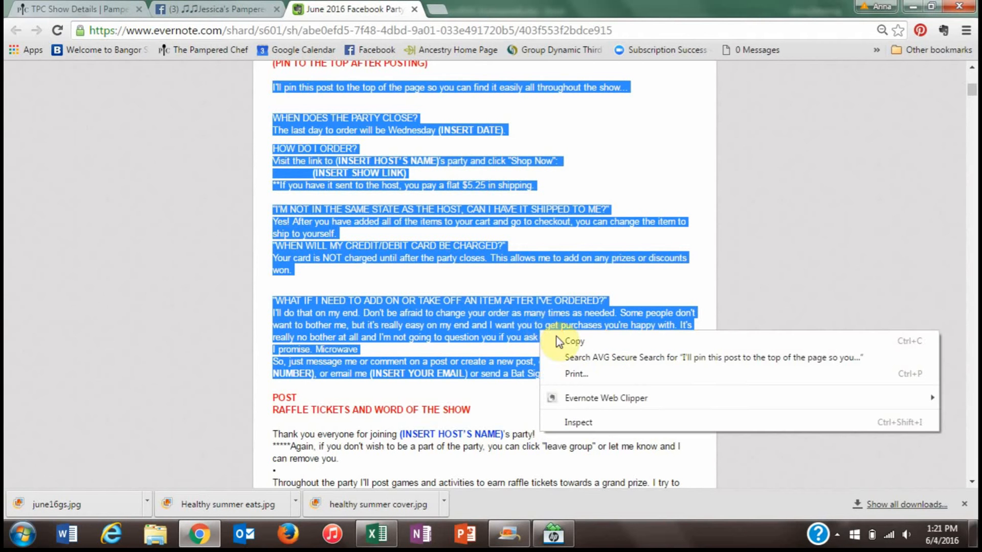
- Paste the copied FAQ text into a new post in the party group
{"action": "left_click", "coordinate": [569, 342]}
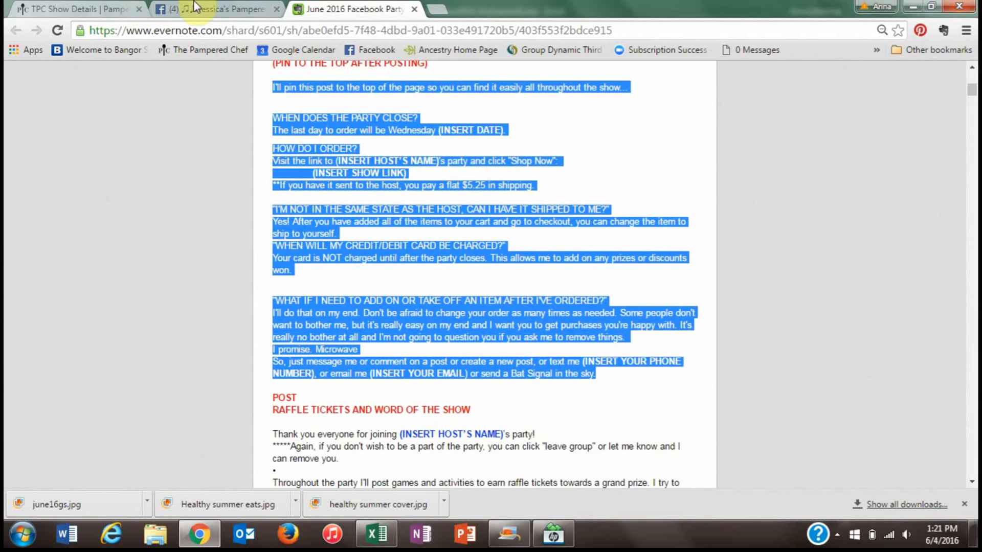
{"action": "left_click", "coordinate": [215, 4]}
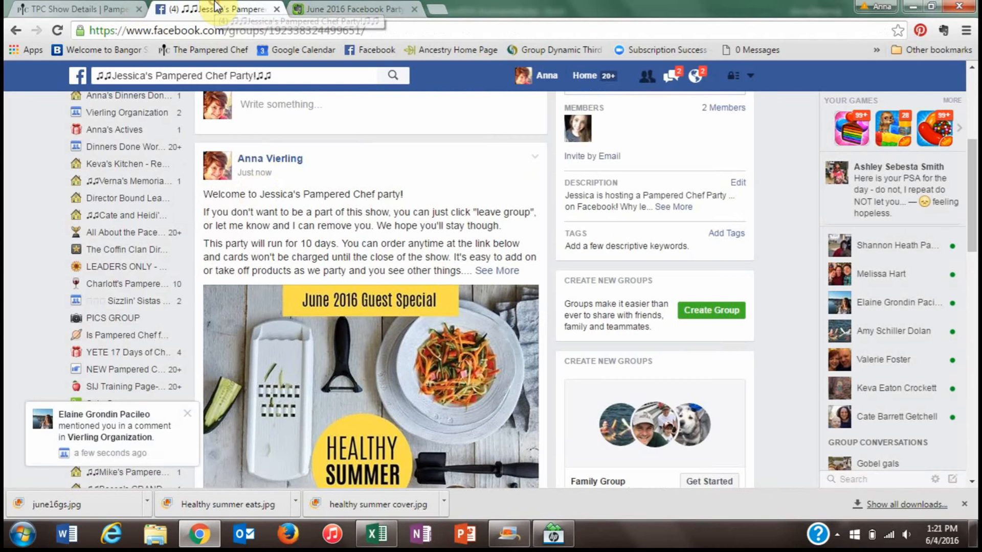
{"action": "left_click", "coordinate": [249, 106]}
{"action": "right_click", "coordinate": [249, 105]}
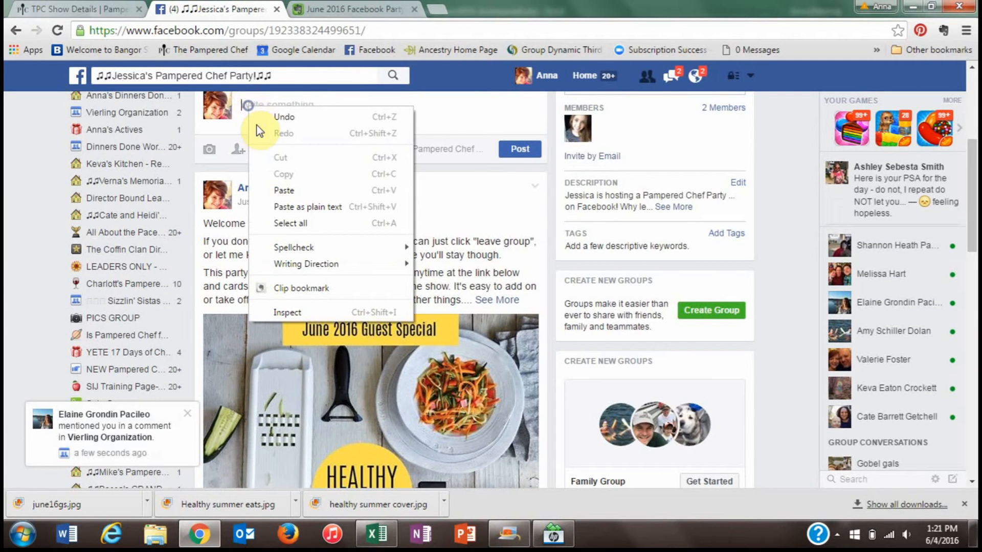
{"action": "left_click", "coordinate": [276, 194]}
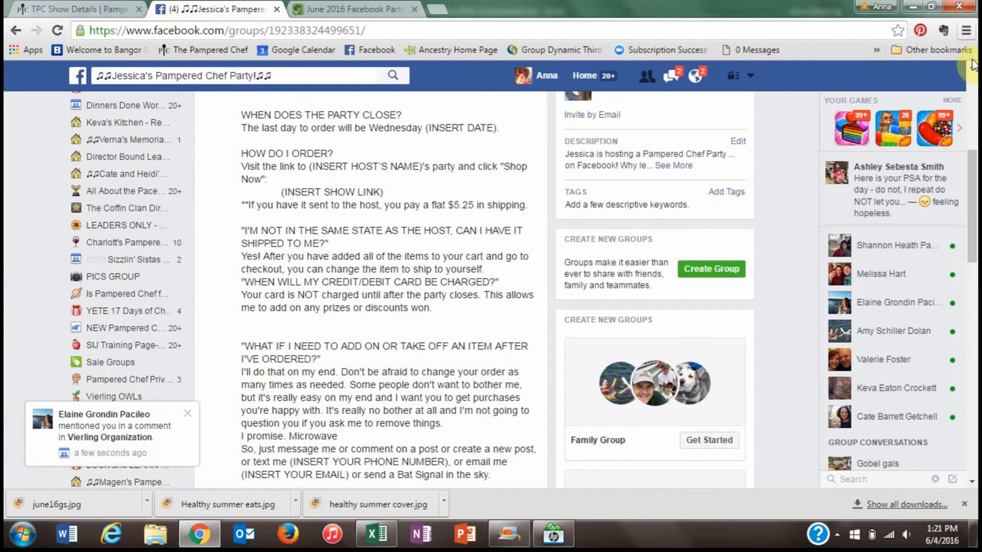
- Replace the date placeholder with 'June 15th.' and the host-name placeholder with her first name as plain text
{"action": "left_click", "coordinate": [972, 66]}
{"action": "left_click", "coordinate": [972, 67]}
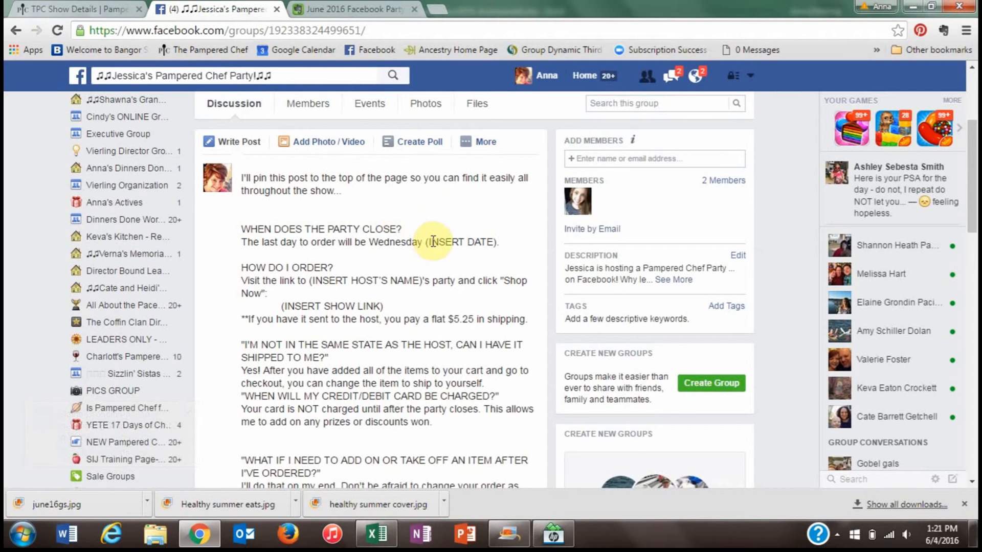
{"action": "left_click_drag", "start_coordinate": [426, 242], "coordinate": [491, 241]}
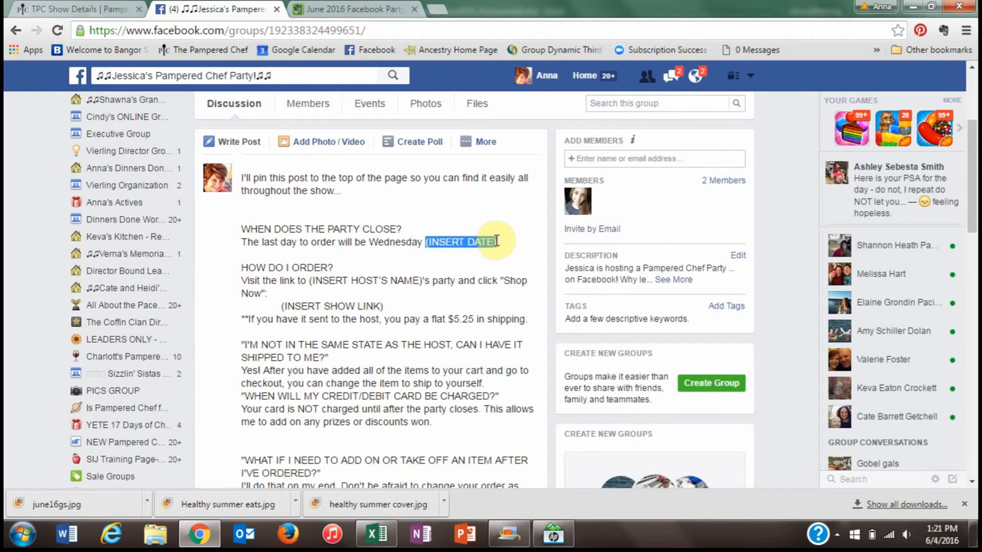
{"action": "type", "text": "June 15th."}
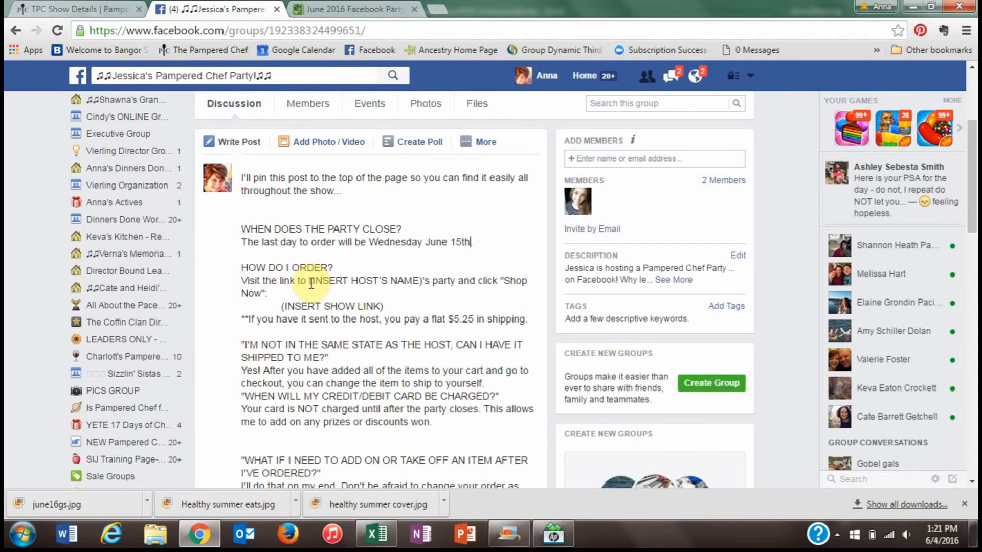
{"action": "left_click_drag", "start_coordinate": [309, 281], "coordinate": [420, 279]}
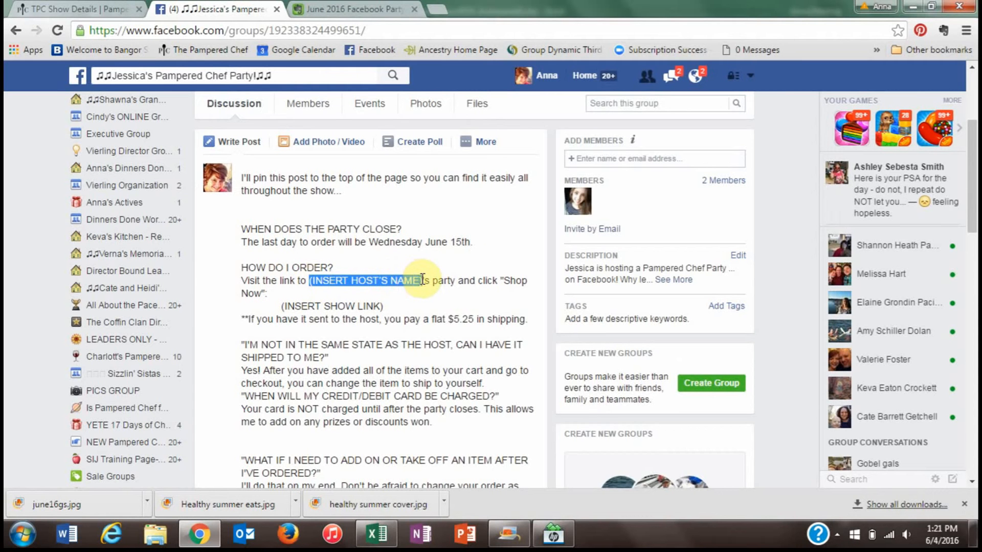
{"action": "type", "text": "Jessica"}
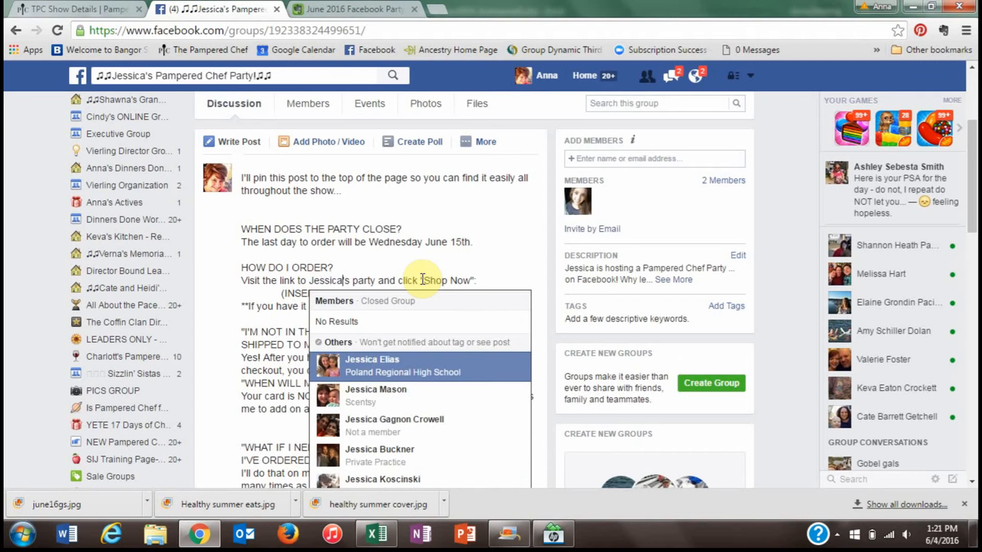
{"action": "left_click", "coordinate": [489, 265]}
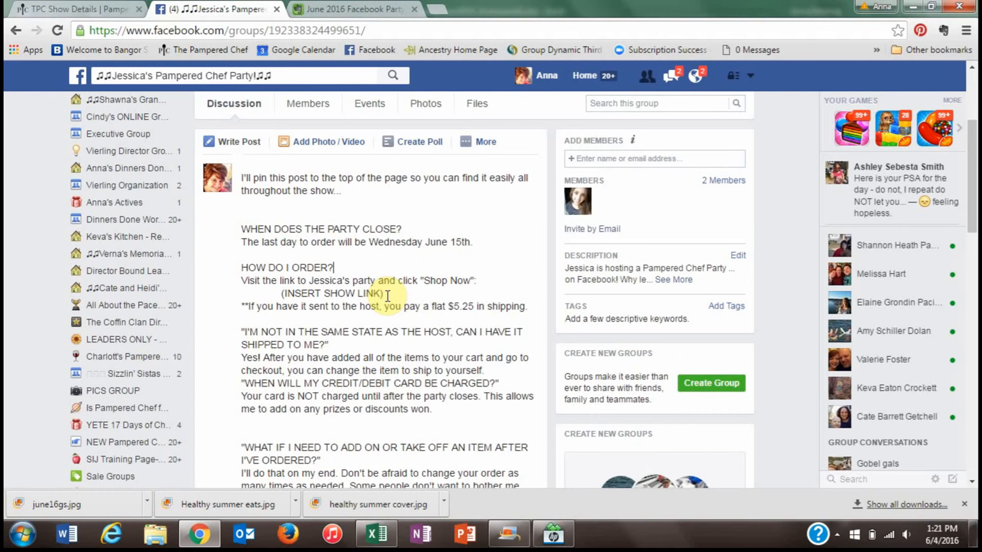
- Copy the Show URL from the Pampered Chef show details page and return to the Facebook draft
{"action": "left_click", "coordinate": [99, 8]}
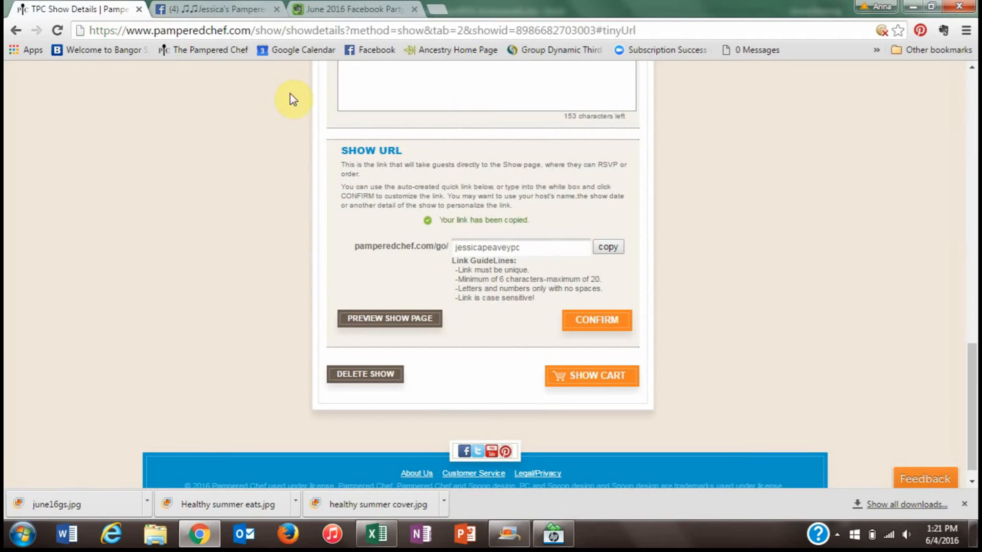
{"action": "left_click_drag", "start_coordinate": [973, 335], "coordinate": [972, 129]}
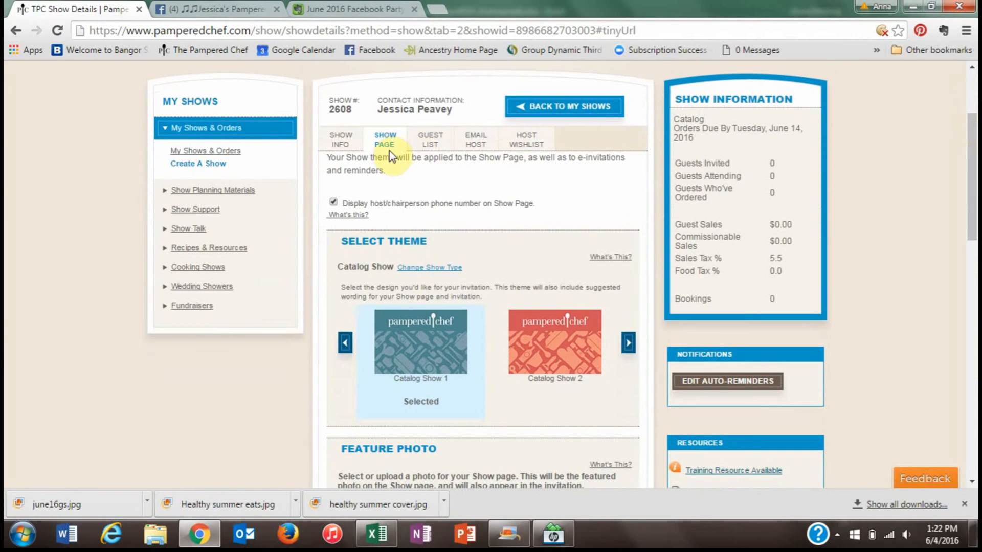
{"action": "left_click_drag", "start_coordinate": [973, 174], "coordinate": [974, 371]}
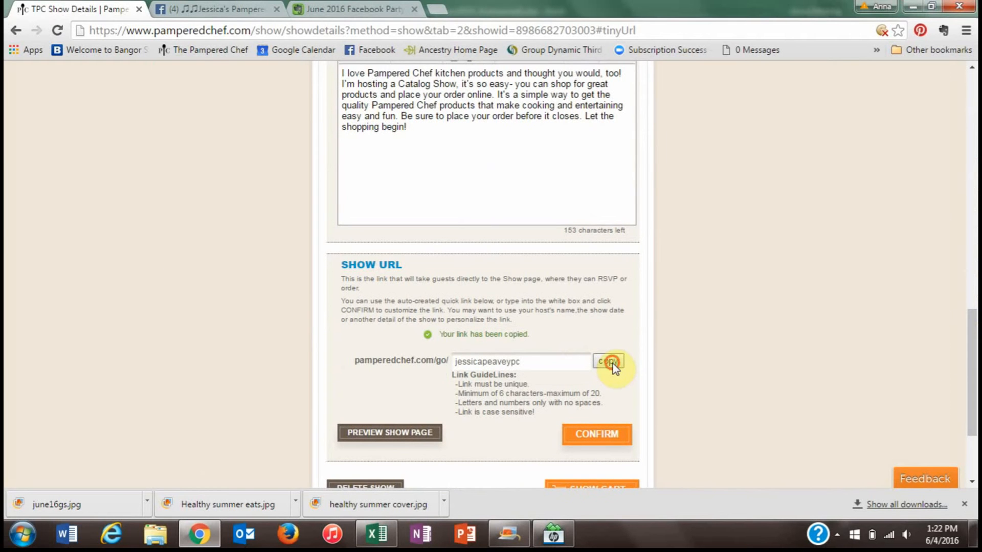
{"action": "left_click", "coordinate": [195, 9]}
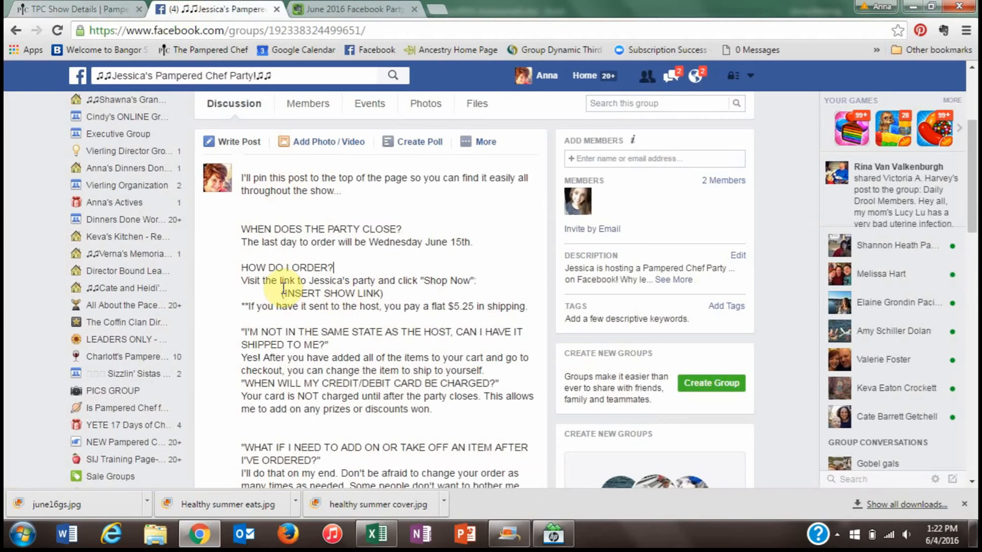
- Paste the show link over its placeholder and add a blank line after the Microwave line
{"action": "left_click_drag", "start_coordinate": [282, 293], "coordinate": [385, 295]}
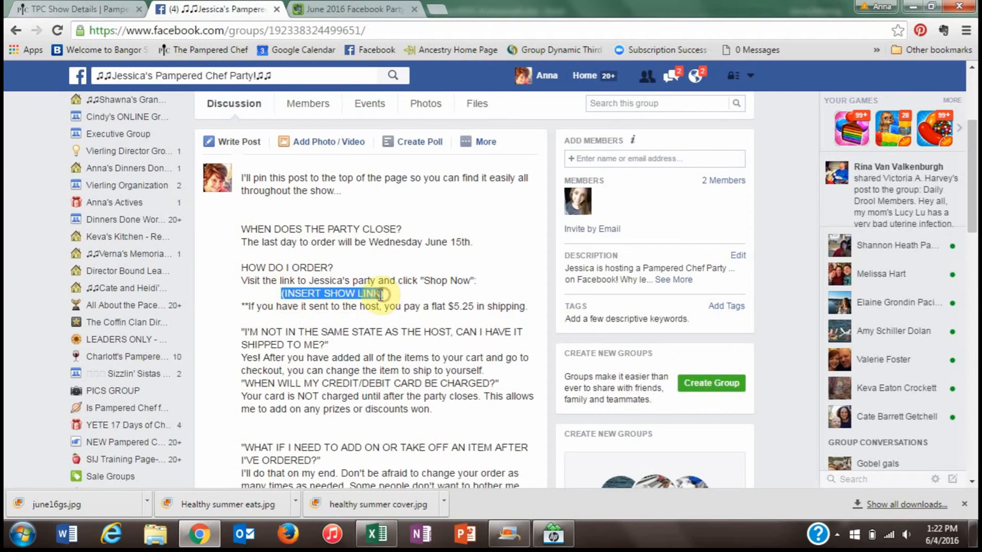
{"action": "right_click", "coordinate": [380, 298]}
{"action": "left_click", "coordinate": [411, 338]}
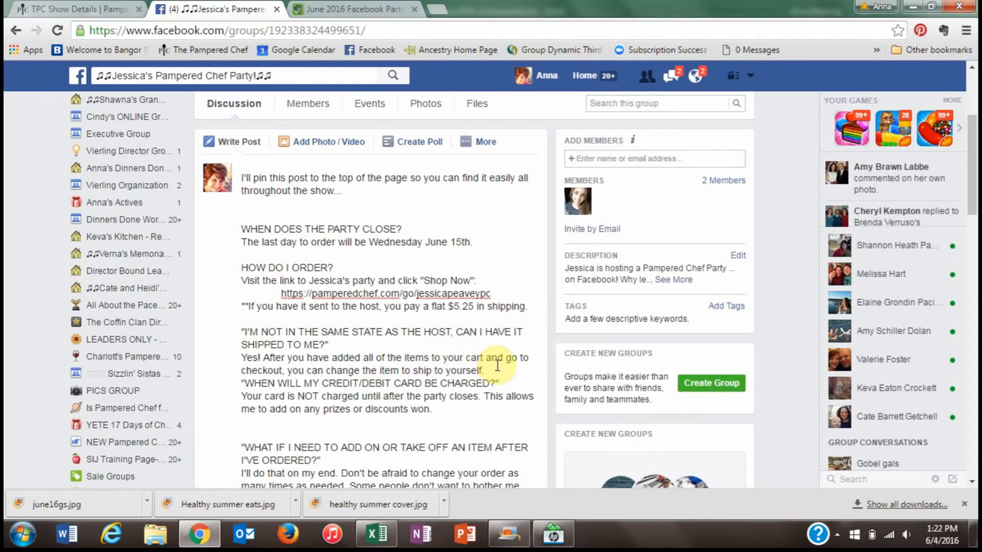
{"action": "left_click", "coordinate": [972, 482]}
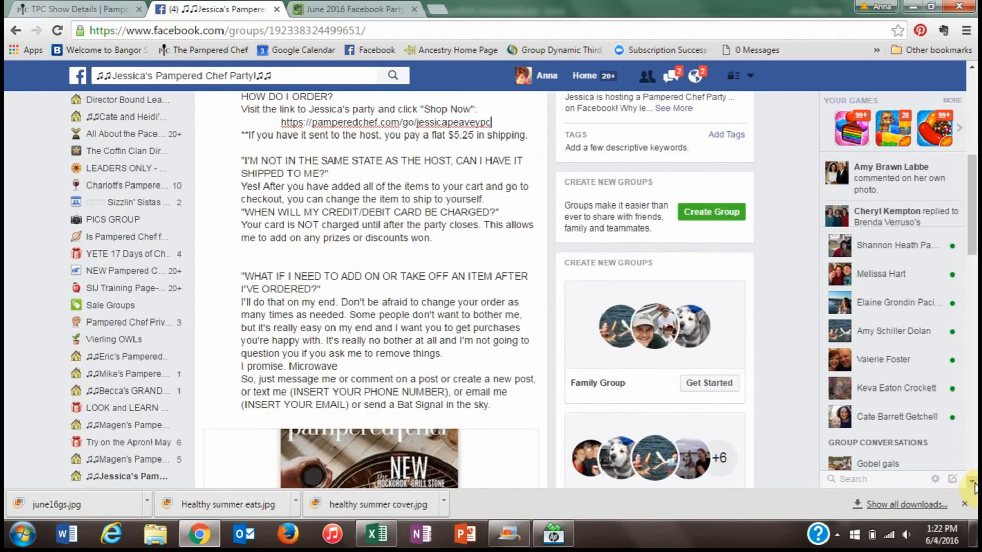
{"action": "left_click", "coordinate": [973, 482]}
{"action": "left_click", "coordinate": [973, 482]}
{"action": "left_click", "coordinate": [973, 482]}
{"action": "left_click", "coordinate": [973, 482]}
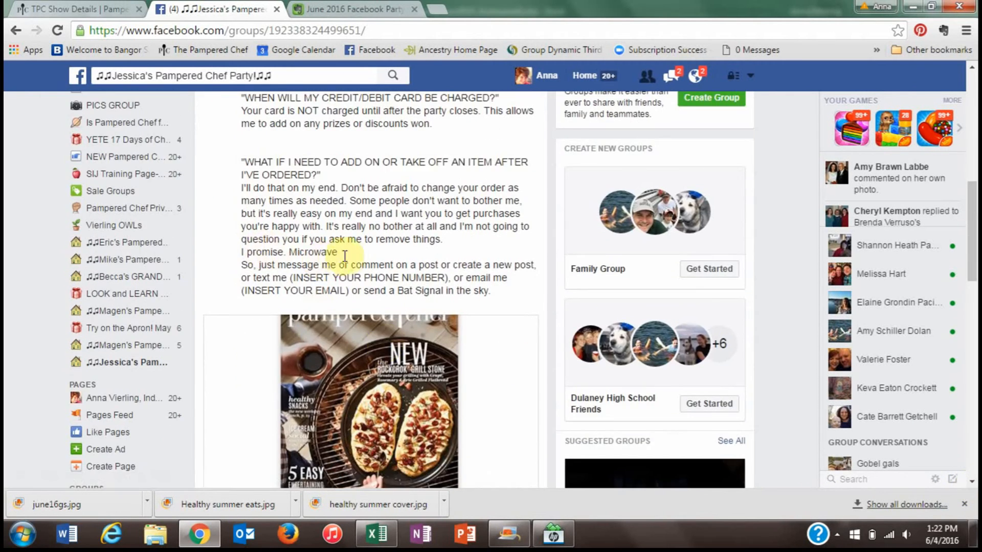
{"action": "key", "text": "Return"}
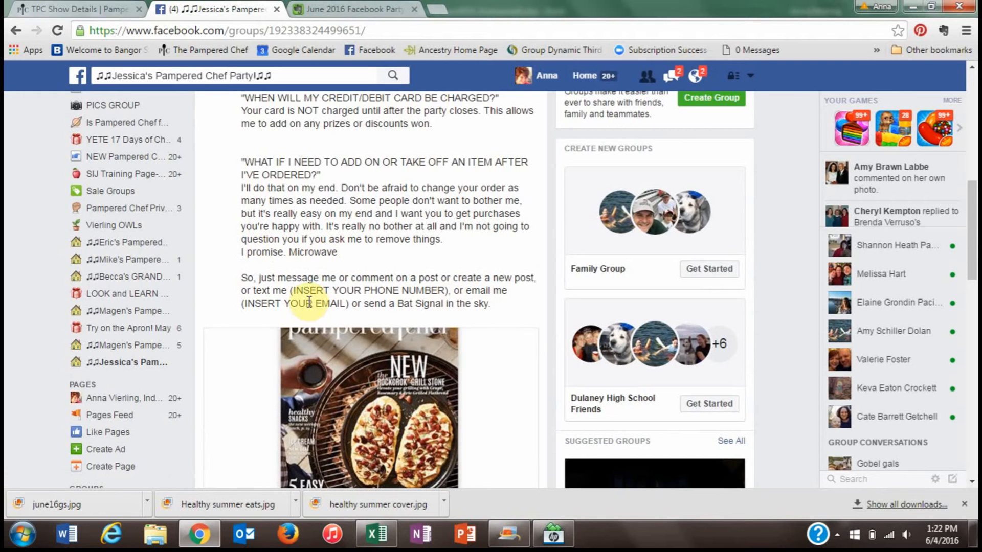
- Fill in the consultant's phone number and e-mail address, then publish the FAQ post
{"action": "left_click_drag", "start_coordinate": [290, 291], "coordinate": [448, 291]}
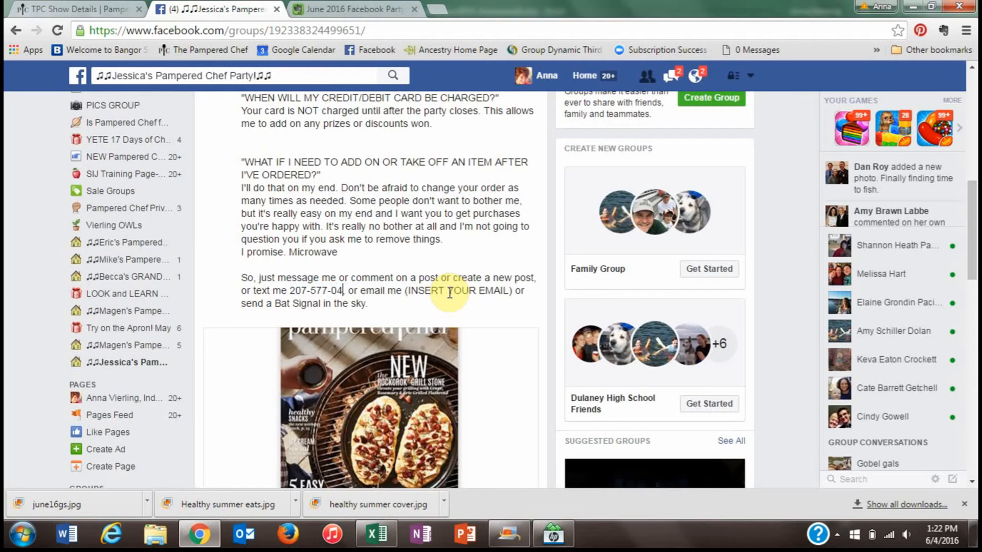
{"action": "left_click_drag", "start_coordinate": [417, 290], "coordinate": [525, 288]}
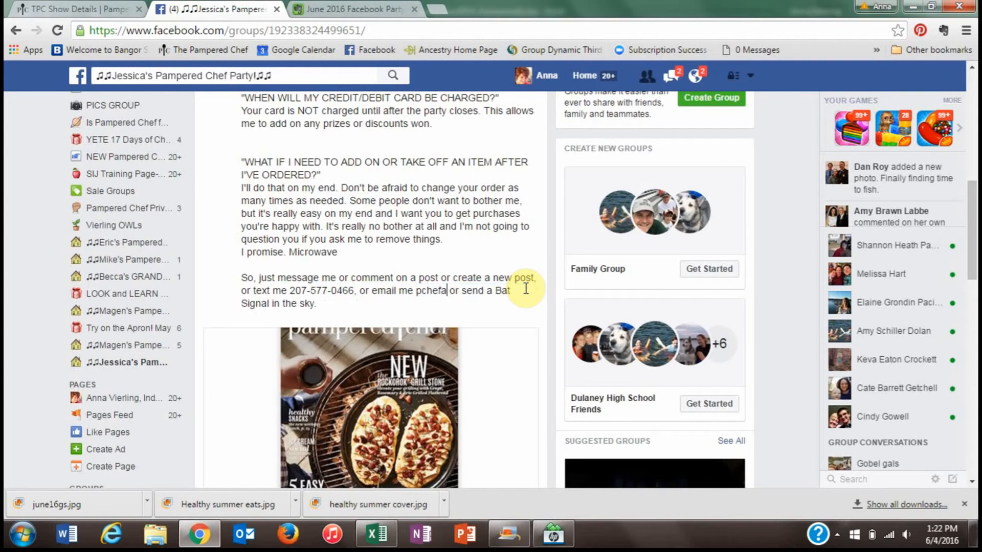
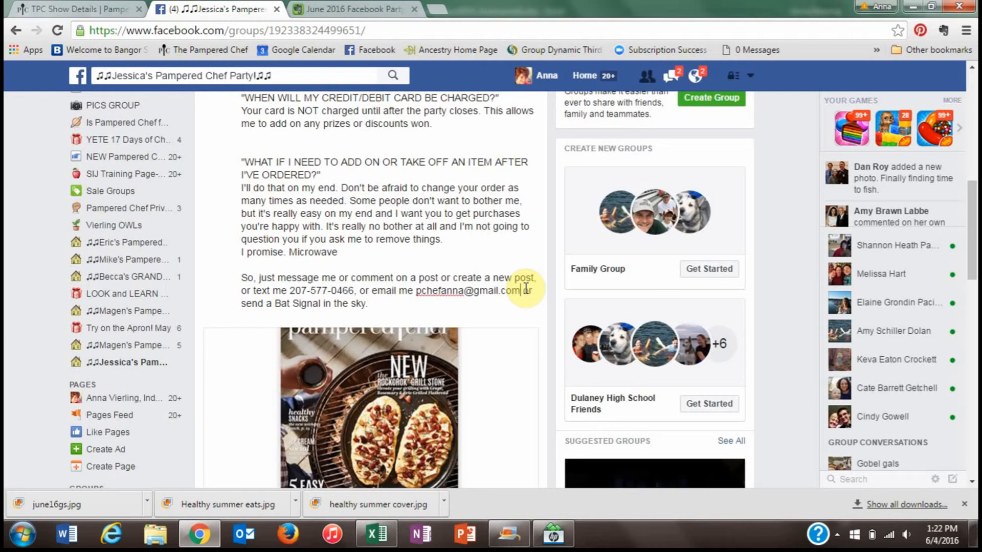
{"action": "left_click_drag", "start_coordinate": [974, 239], "coordinate": [974, 297]}
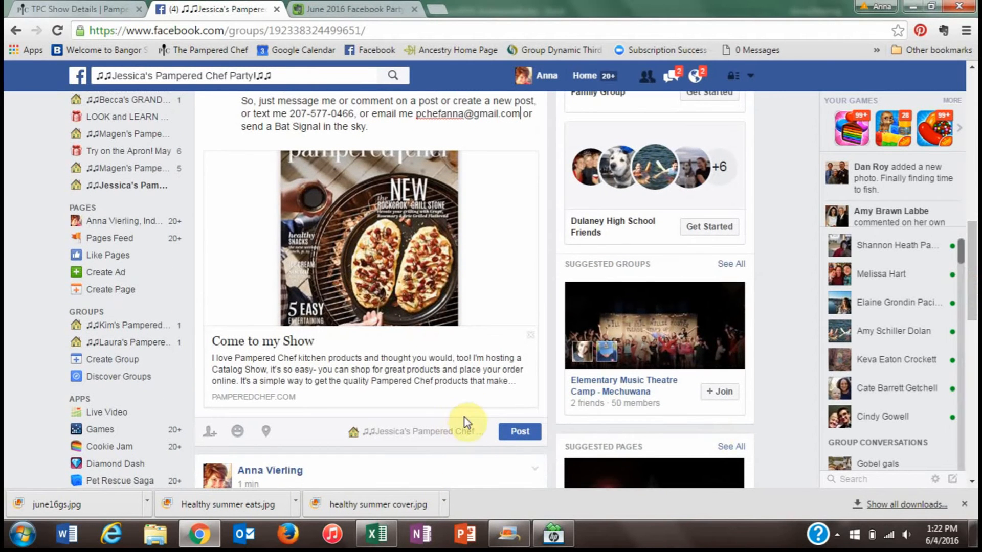
{"action": "left_click", "coordinate": [519, 434]}
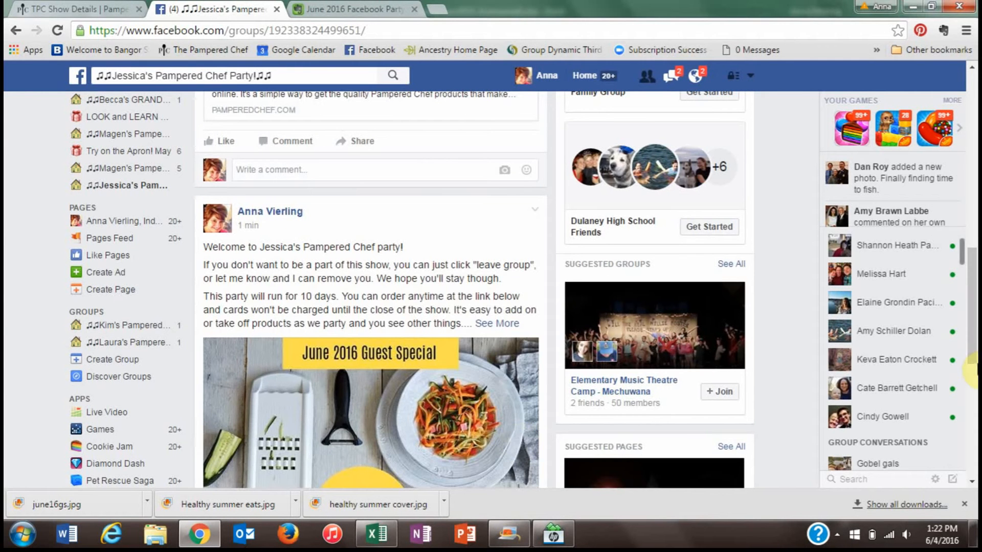
- Pin the FAQ post to the top of the group, then return to the Evernote outline
{"action": "scroll", "coordinate": [974, 253], "scroll_direction": "up", "scroll_amount": 4}
{"action": "scroll", "coordinate": [970, 250], "scroll_direction": "up", "scroll_amount": 4}
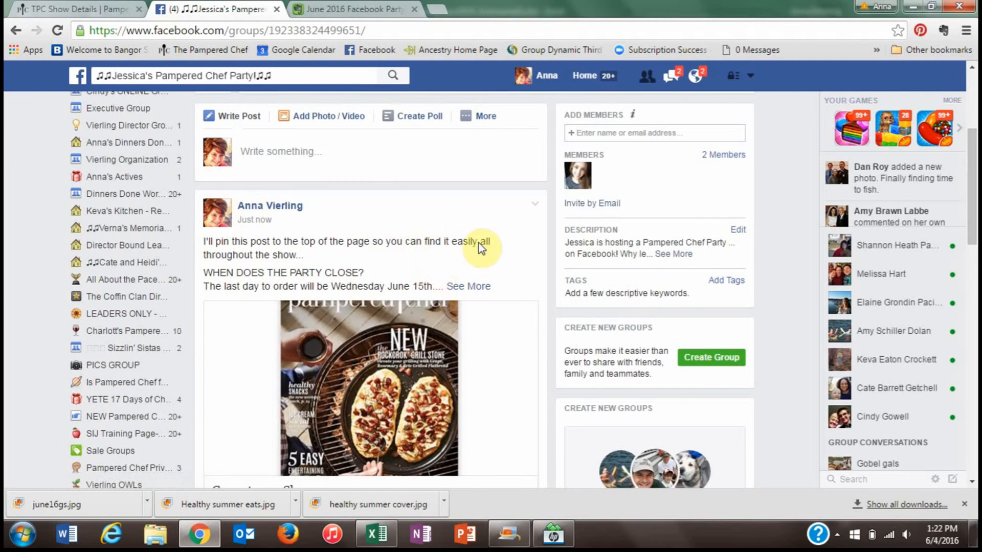
{"action": "left_click", "coordinate": [533, 208]}
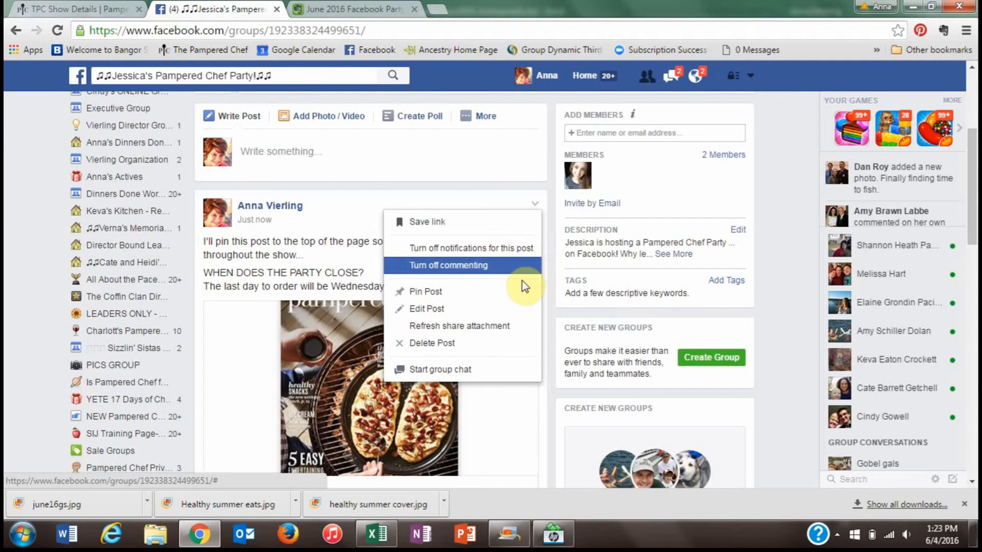
{"action": "left_click", "coordinate": [427, 292]}
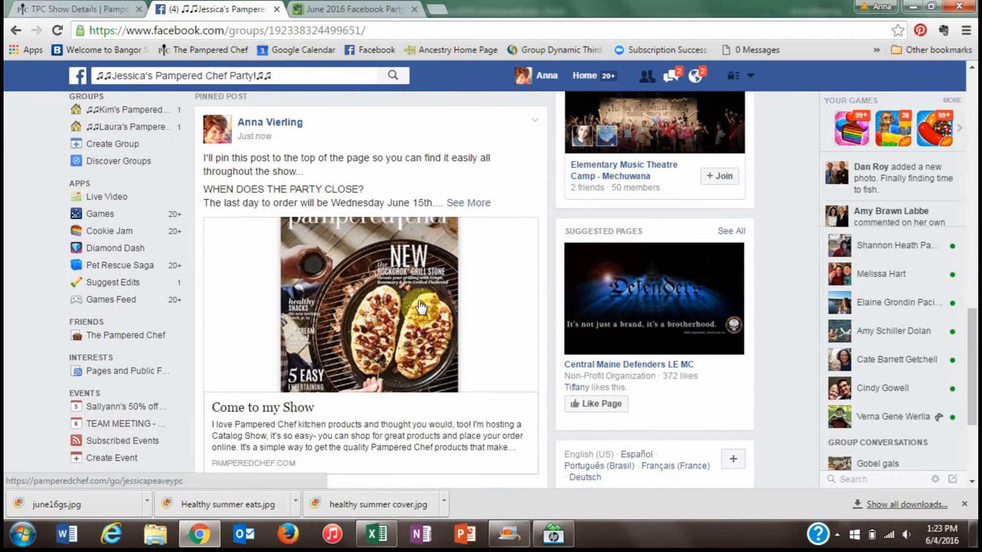
{"action": "key", "text": "ctrl+Tab"}
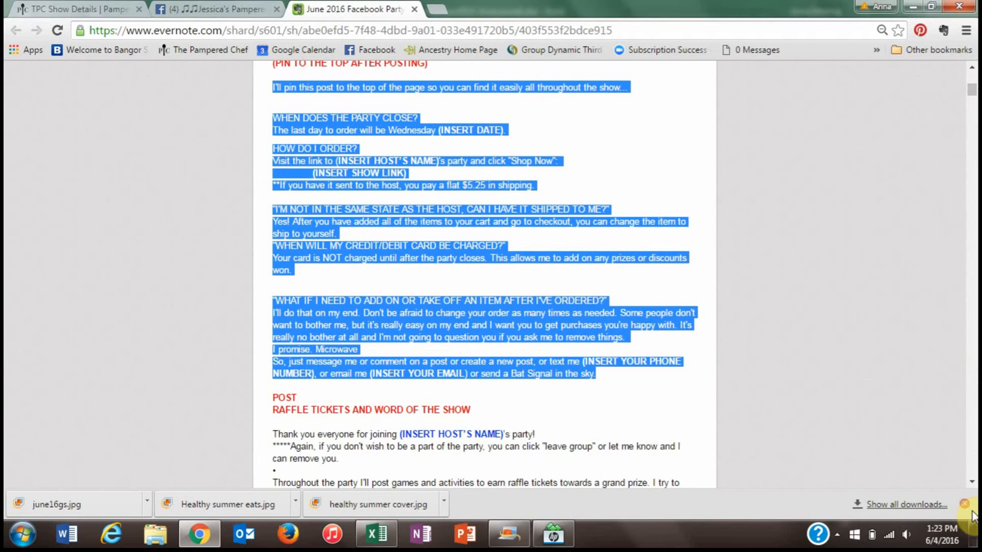
- Copy the raffle tickets and word-of-the-show text from the Evernote outline, then return to Facebook
{"action": "left_click_drag", "start_coordinate": [971, 483], "coordinate": [971, 488]}
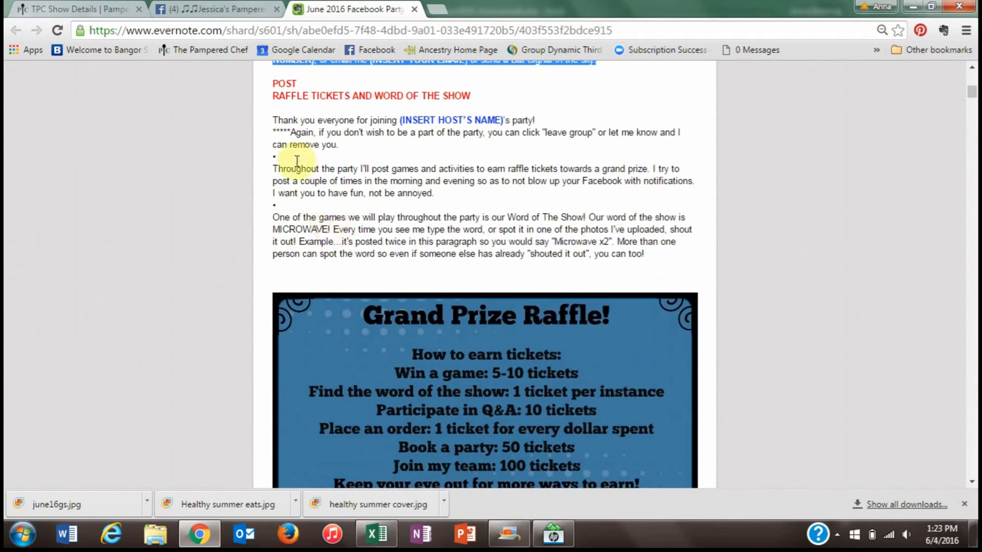
{"action": "left_click_drag", "start_coordinate": [276, 120], "coordinate": [661, 264]}
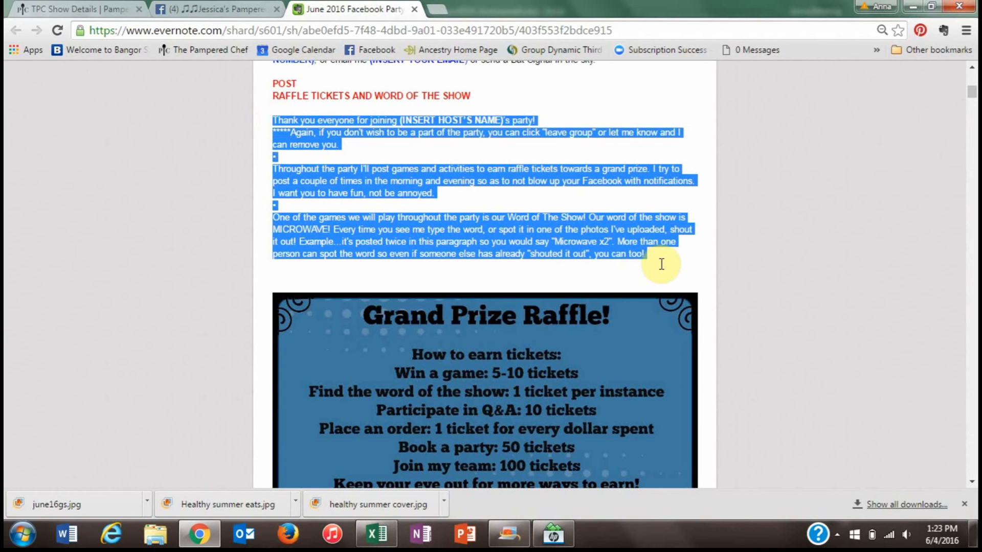
{"action": "right_click", "coordinate": [395, 190]}
{"action": "left_click", "coordinate": [423, 202]}
{"action": "left_click", "coordinate": [194, 9]}
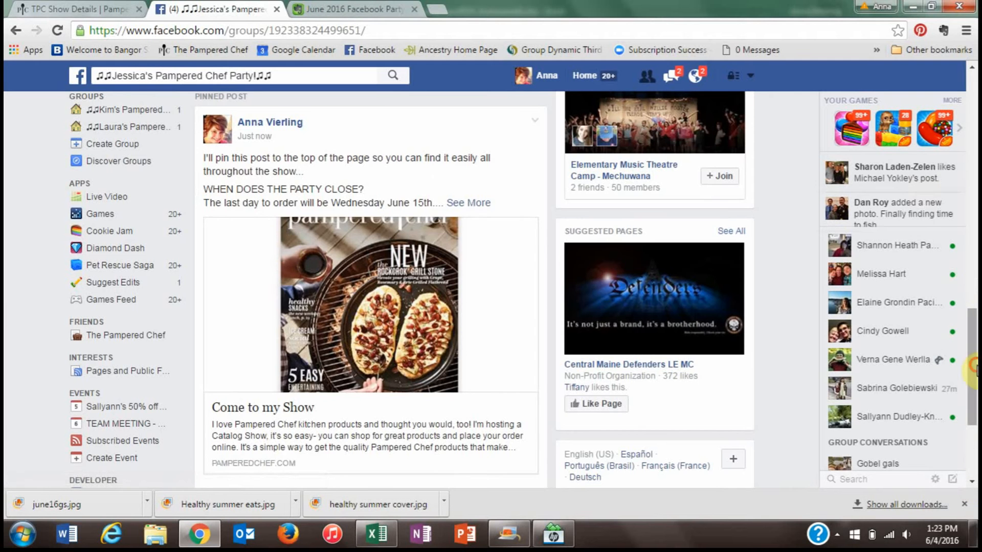
{"action": "left_click_drag", "start_coordinate": [973, 365], "coordinate": [975, 128]}
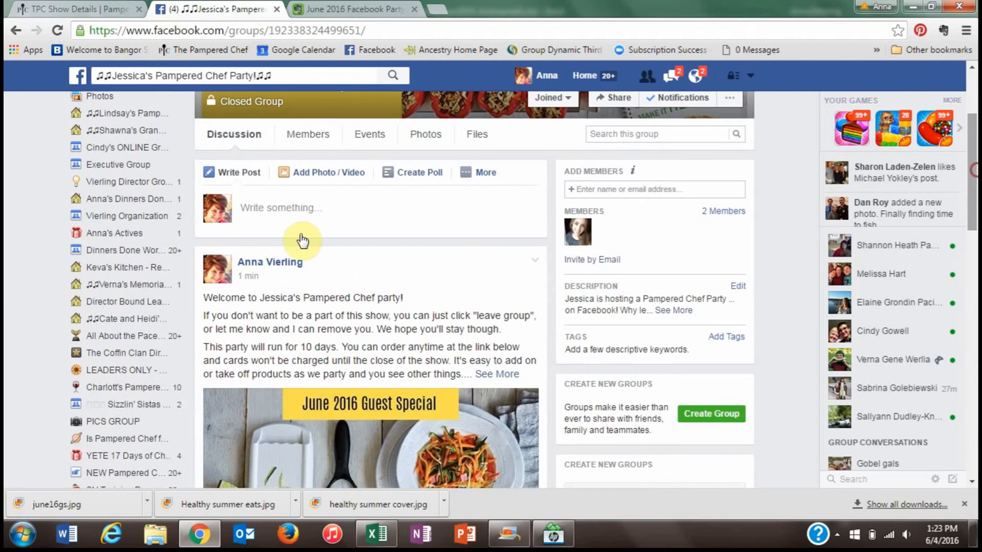
- Paste the raffle text into a new group post and replace the host-name placeholder with her first name
{"action": "left_click", "coordinate": [258, 214]}
{"action": "right_click", "coordinate": [259, 214]}
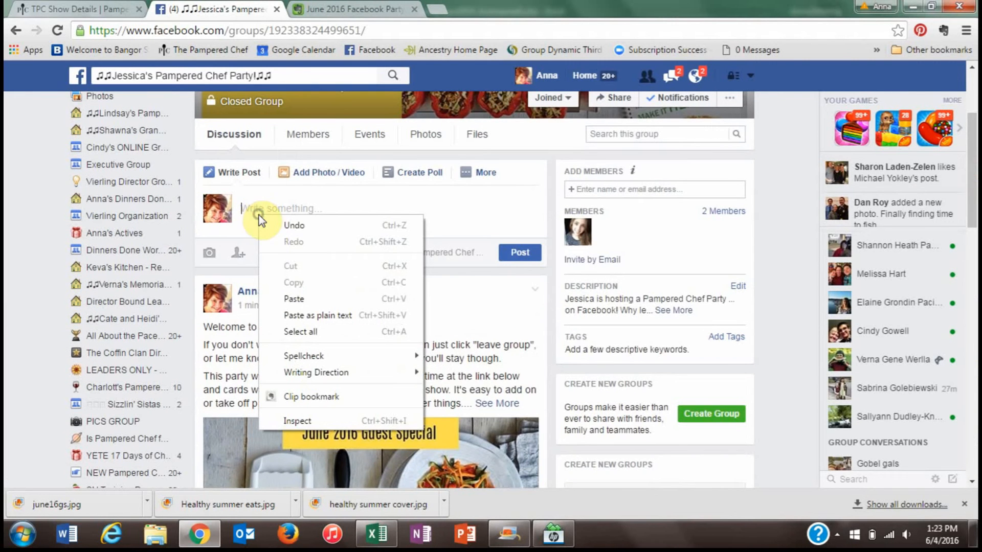
{"action": "left_click", "coordinate": [287, 300]}
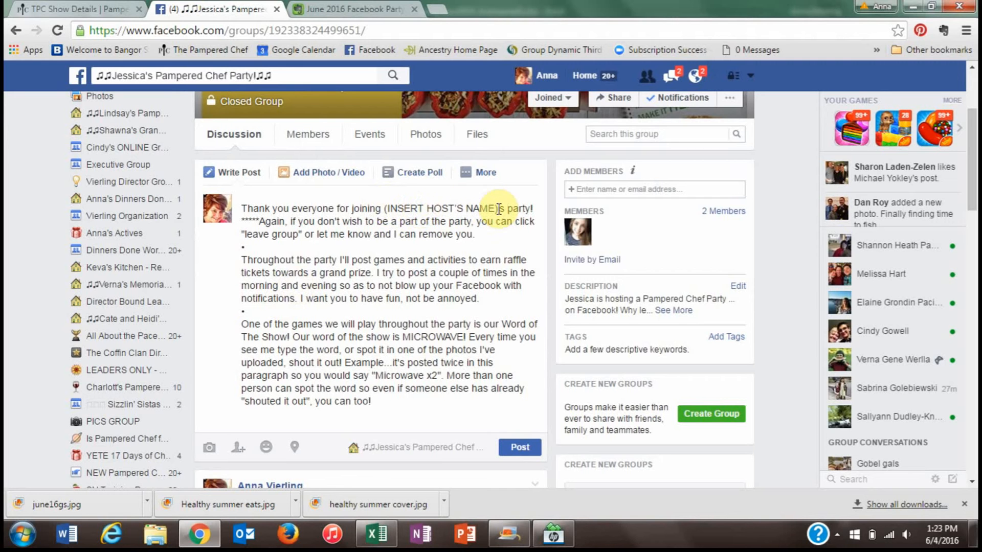
{"action": "left_click_drag", "start_coordinate": [498, 210], "coordinate": [383, 209]}
{"action": "type", "text": "Jessica"}
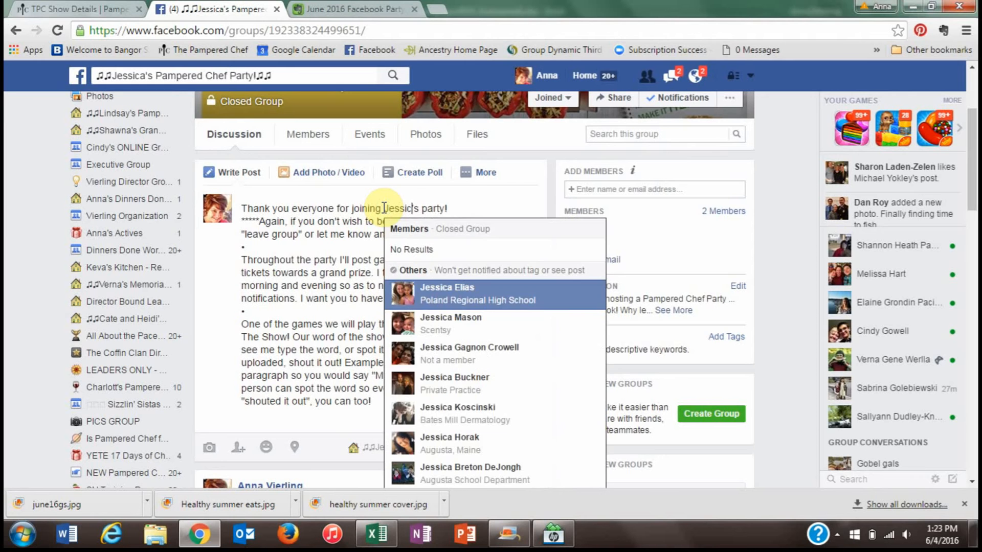
{"action": "left_click", "coordinate": [205, 282]}
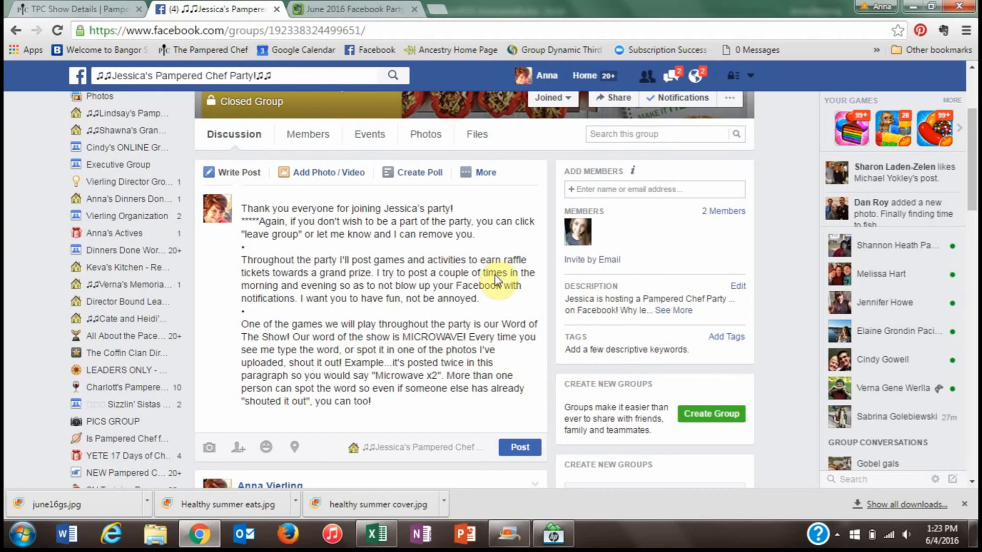
{"action": "left_click", "coordinate": [353, 8]}
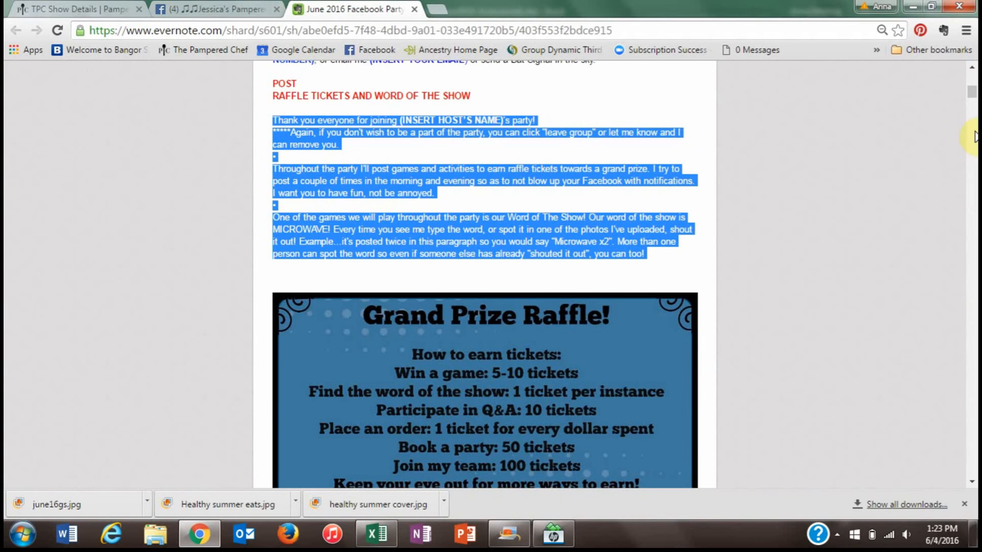
- Save the note's Grand Prize Raffle image to Downloads as grandprizeraffle1.png, then return to Facebook
{"action": "left_click_drag", "start_coordinate": [973, 93], "coordinate": [973, 95]}
{"action": "left_click", "coordinate": [549, 136]}
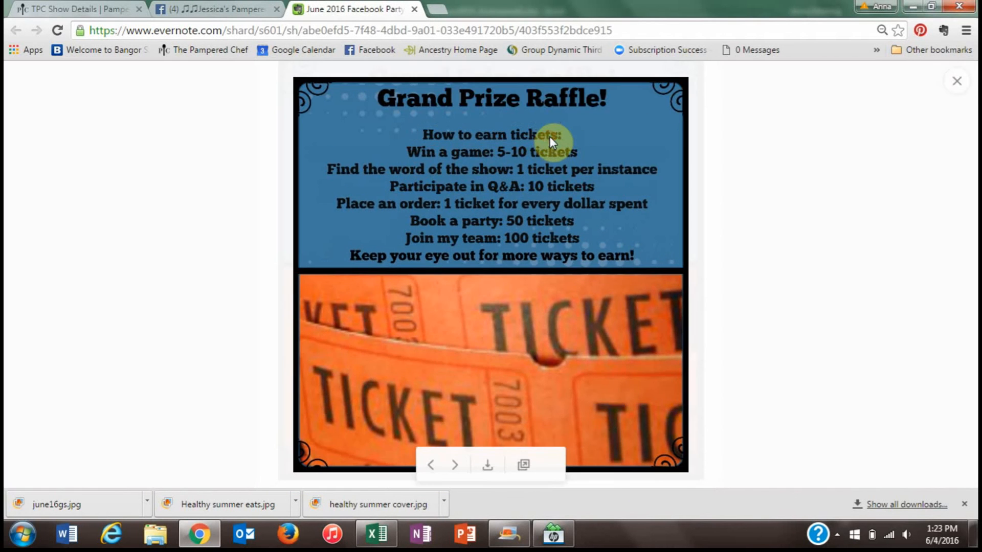
{"action": "right_click", "coordinate": [418, 262]}
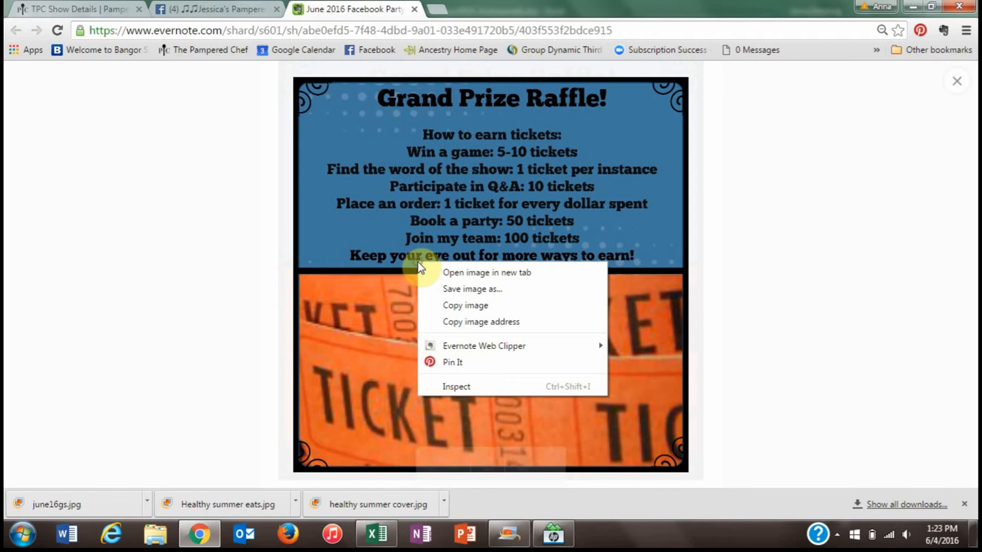
{"action": "left_click", "coordinate": [445, 286]}
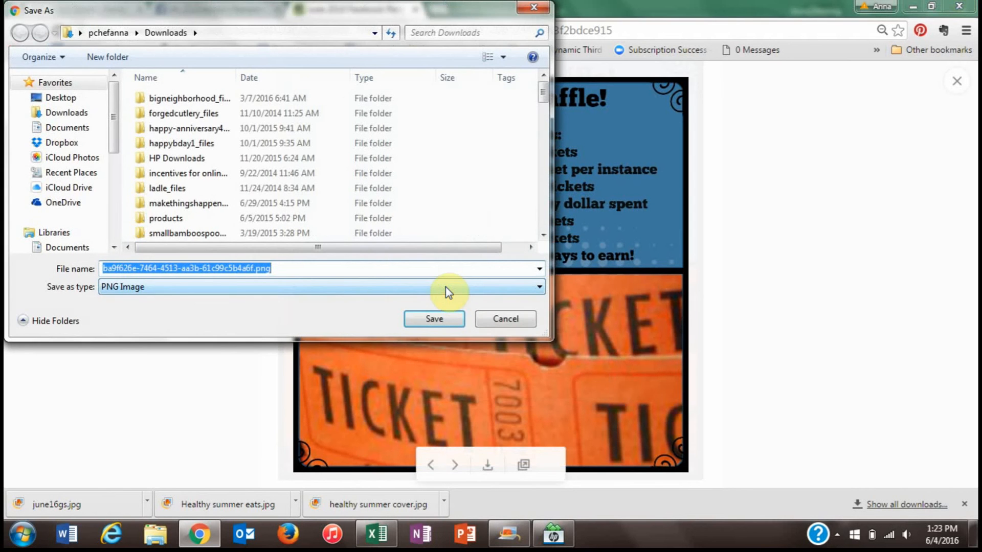
{"action": "type", "text": "grandprizeraffle1"}
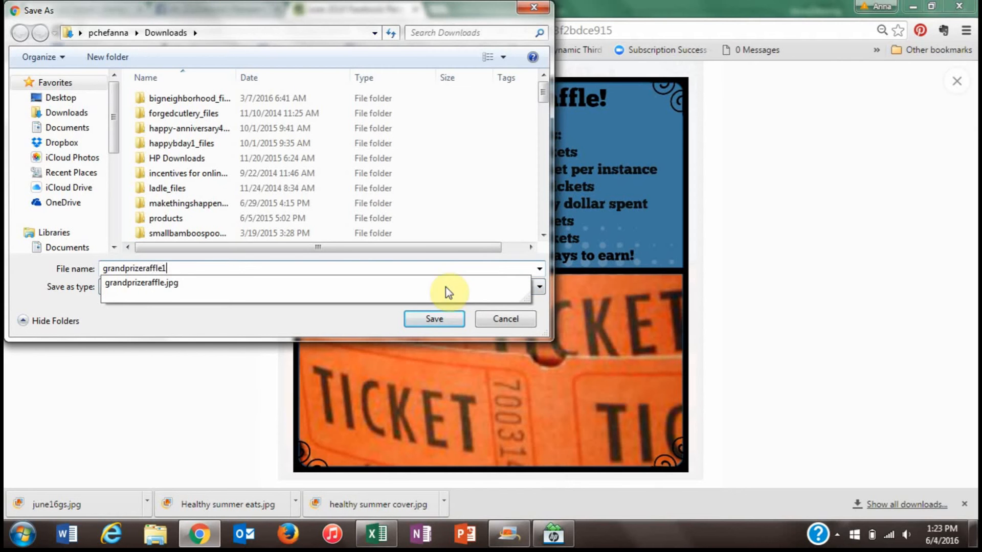
{"action": "left_click", "coordinate": [435, 318]}
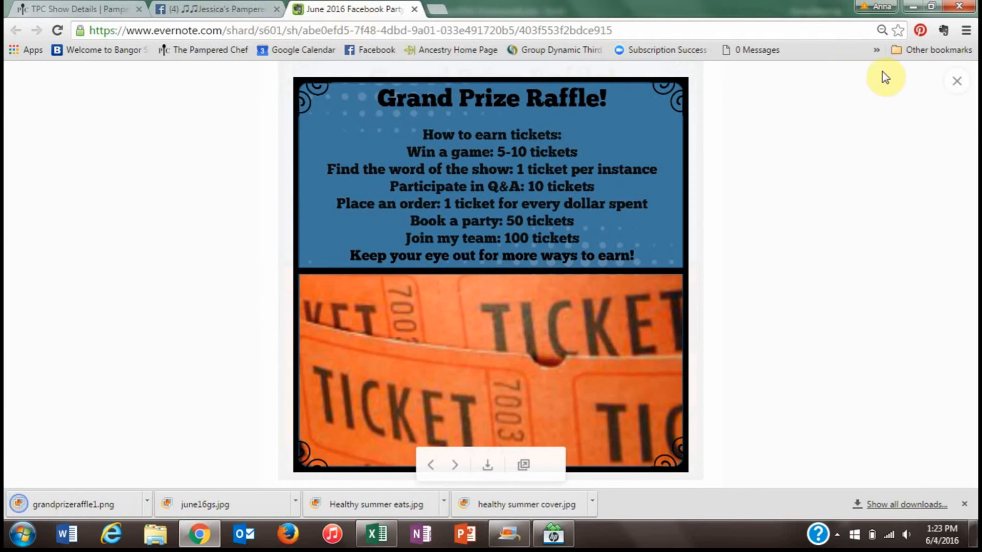
{"action": "left_click", "coordinate": [956, 90]}
{"action": "left_click", "coordinate": [213, 8]}
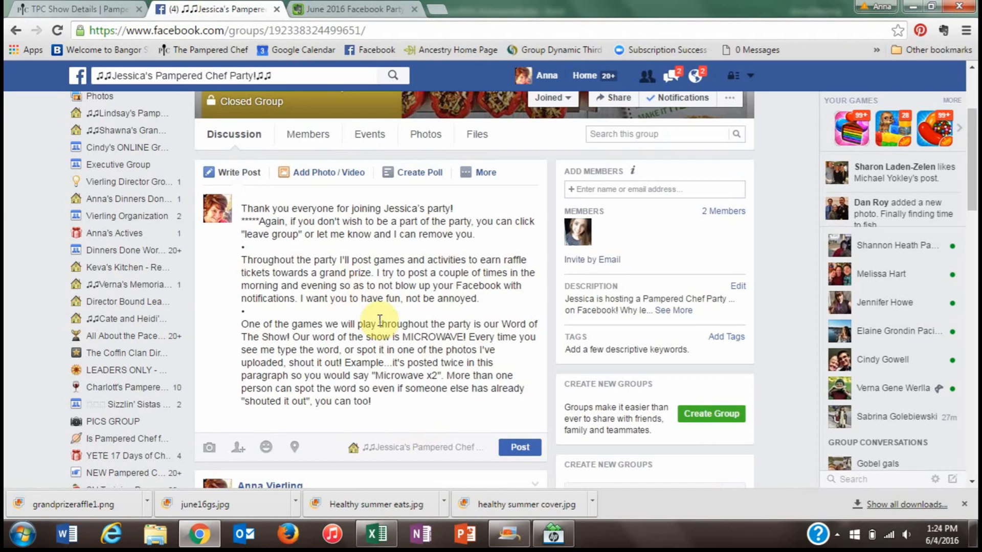
- Attach grandprizeraffle1.png to the raffle post and publish it
{"action": "left_click", "coordinate": [328, 172]}
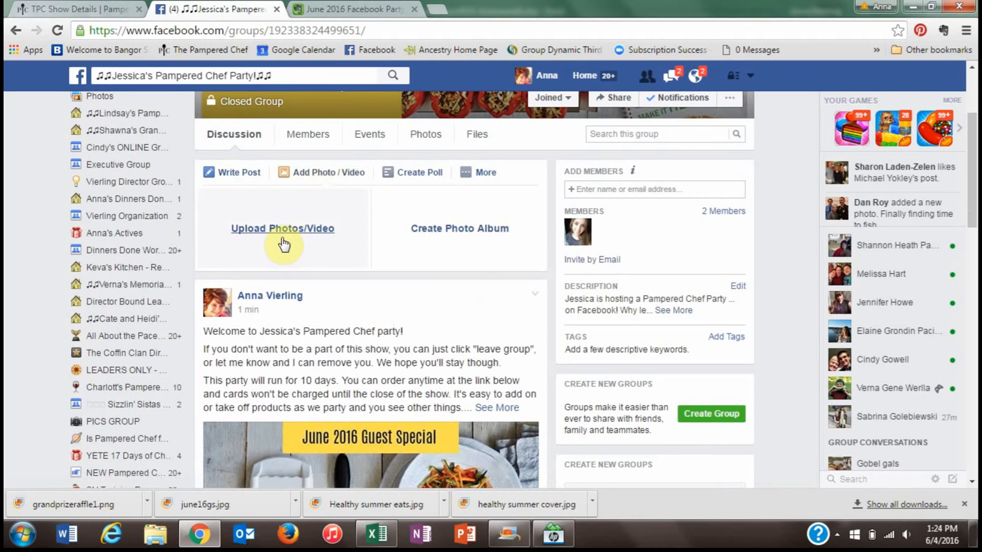
{"action": "left_click", "coordinate": [283, 240]}
{"action": "type", "text": "grand"}
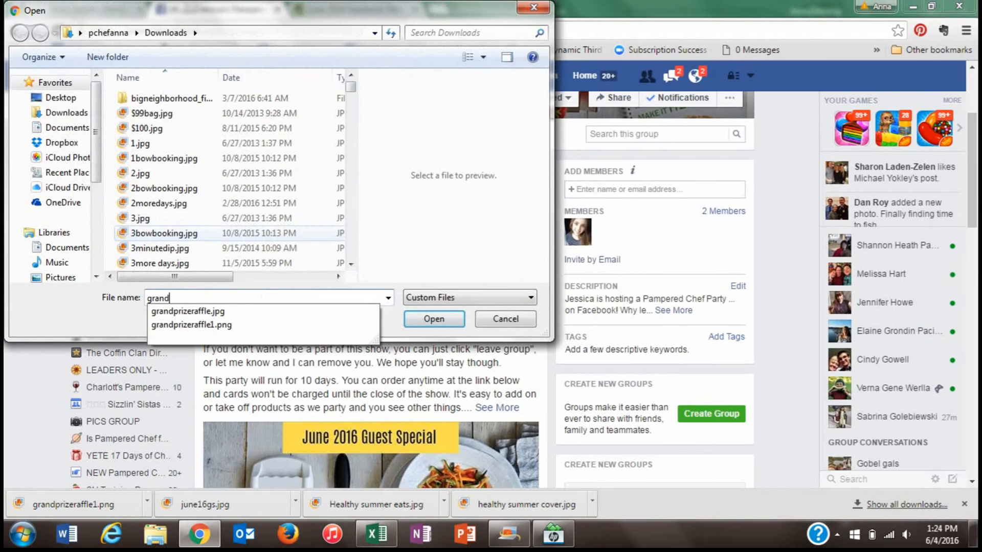
{"action": "left_click", "coordinate": [174, 325]}
{"action": "left_click", "coordinate": [433, 317]}
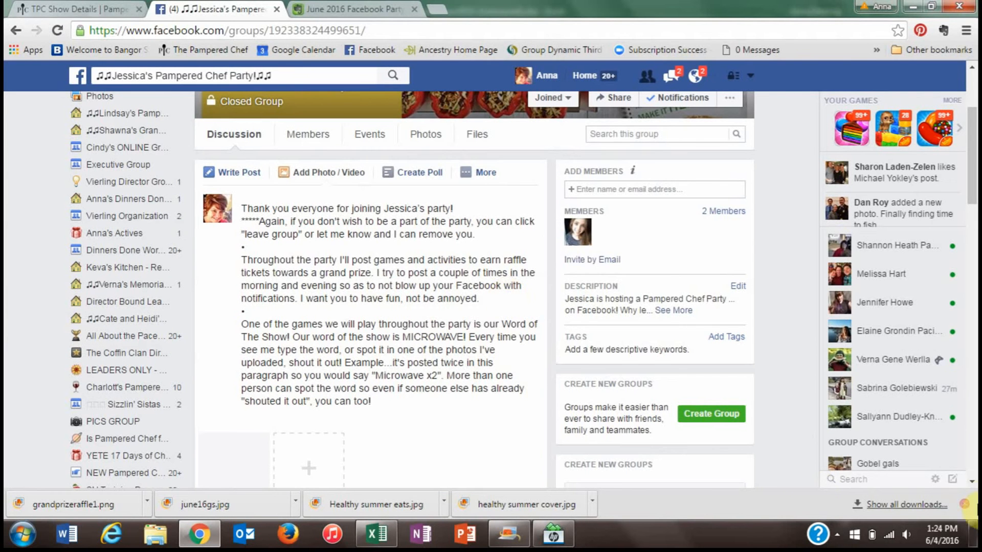
{"action": "scroll", "coordinate": [973, 489], "scroll_direction": "down", "scroll_amount": 2}
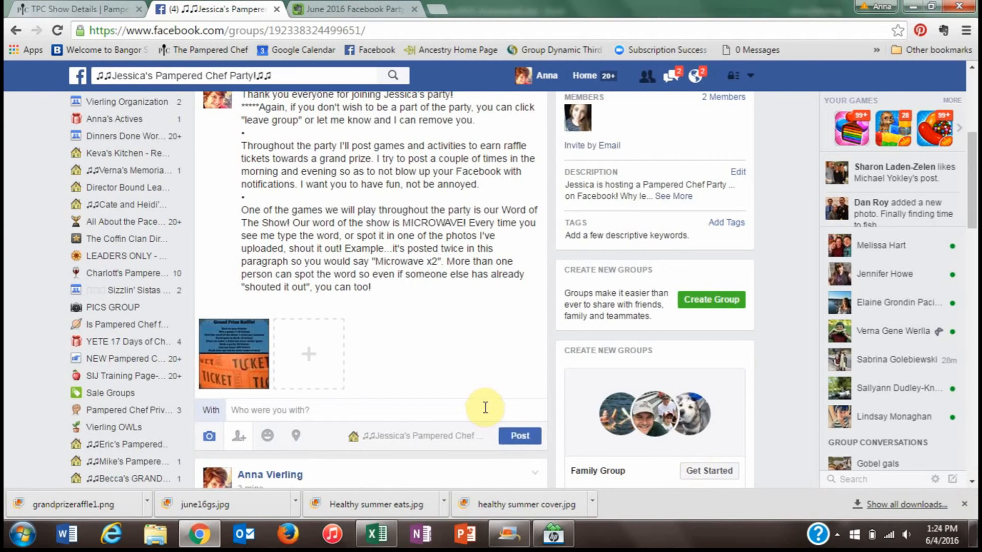
{"action": "left_click", "coordinate": [513, 439]}
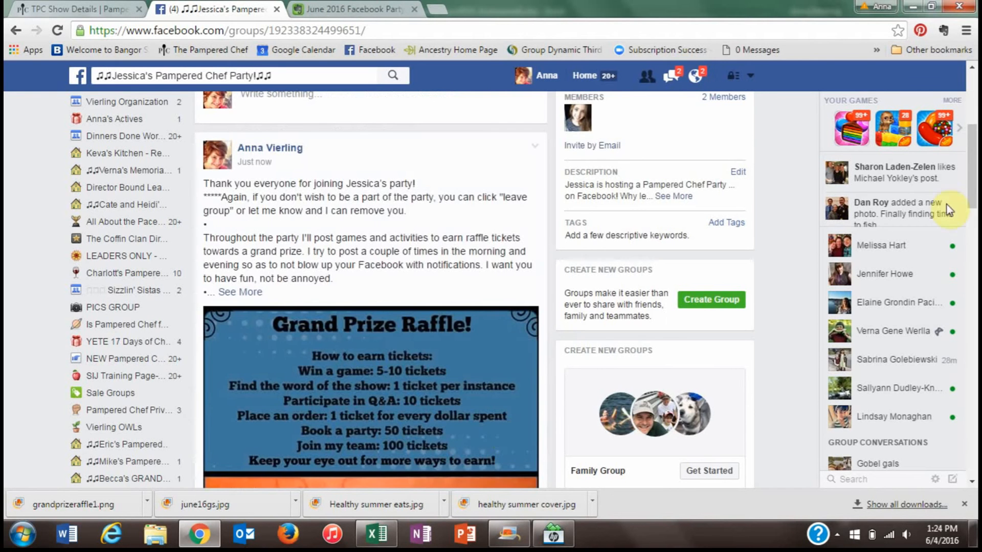
{"action": "scroll", "coordinate": [660, 244], "scroll_direction": "up", "scroll_amount": 2}
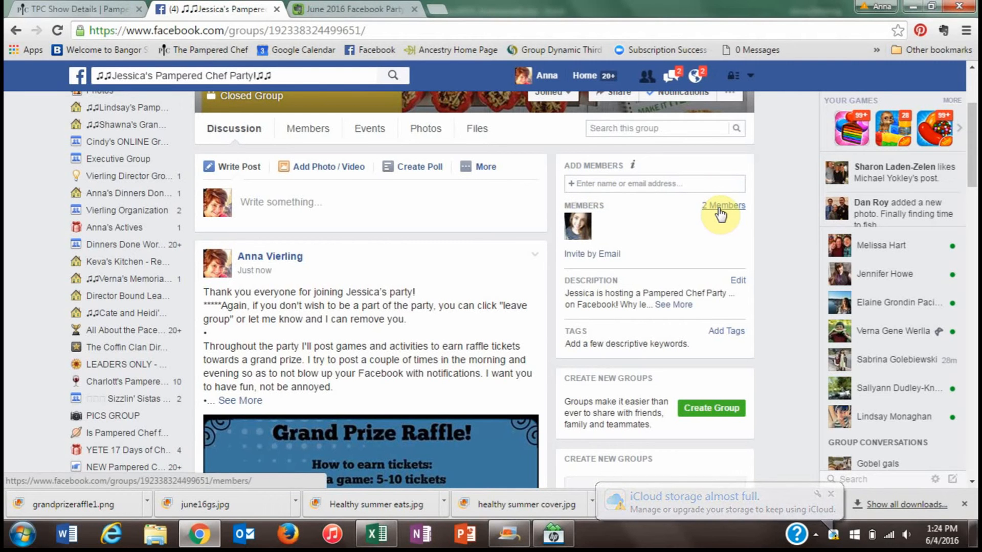
- Add the party host to the group by searching her name in Add Members
{"action": "left_click", "coordinate": [596, 185]}
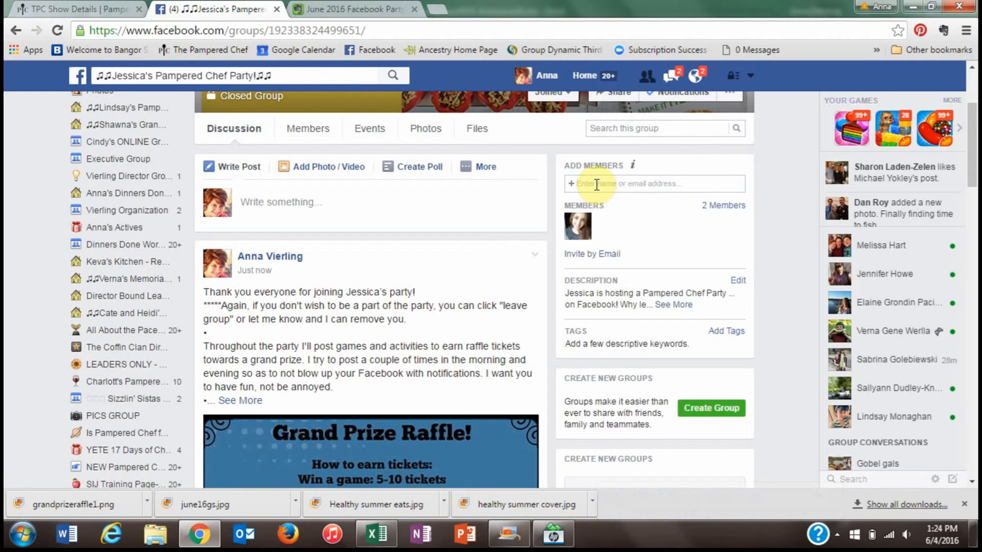
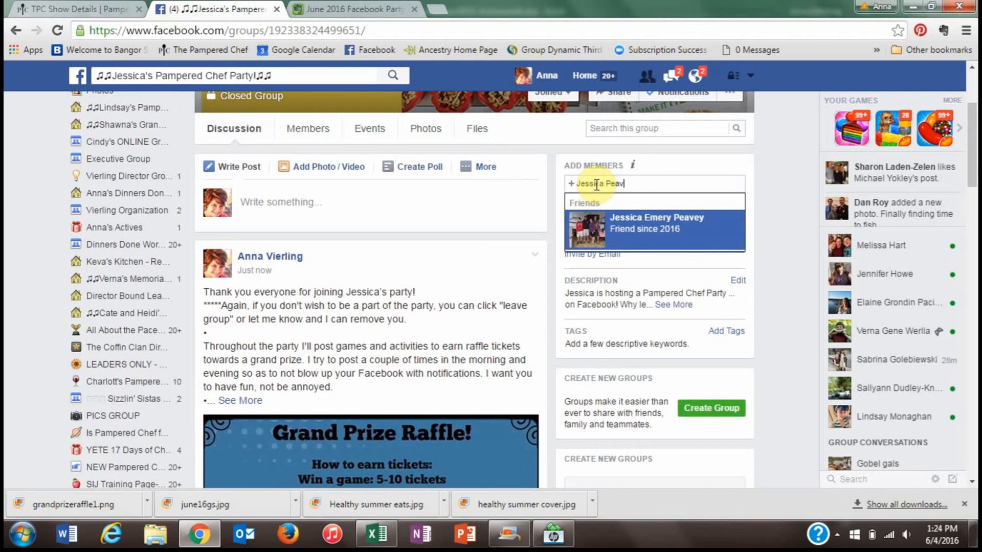
{"action": "left_click", "coordinate": [628, 236]}
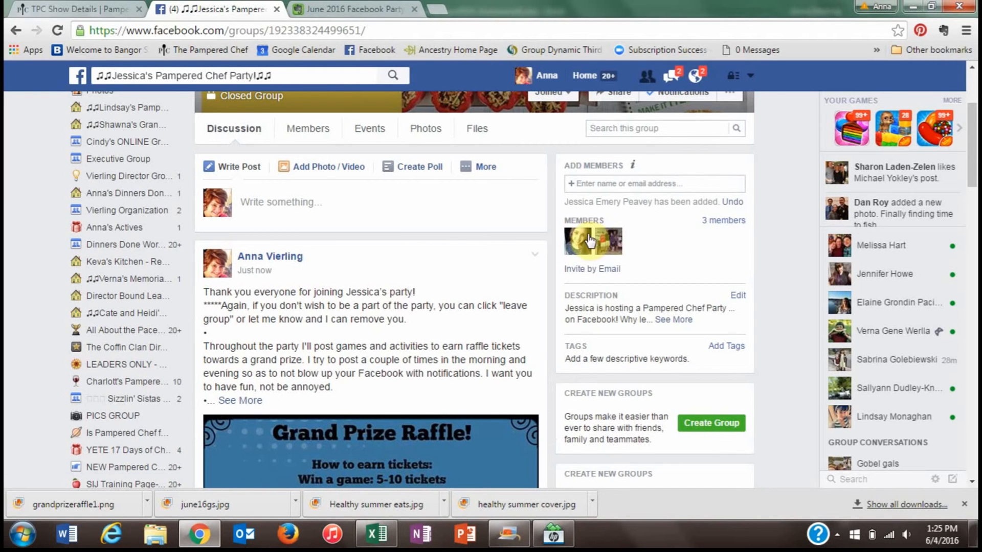
- Remove the extra member from the group, leaving 2 members, and return to Discussion
{"action": "left_click", "coordinate": [729, 225]}
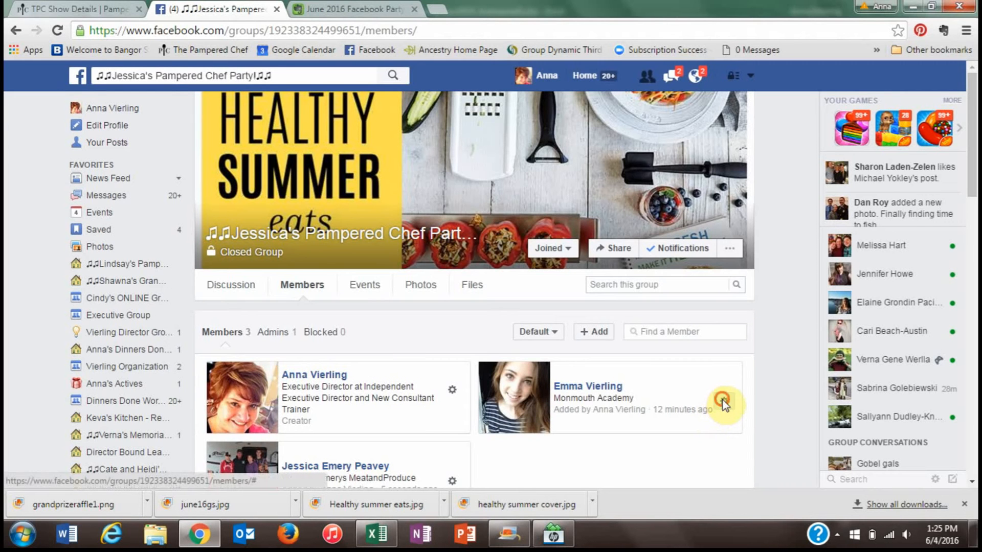
{"action": "left_click", "coordinate": [724, 403]}
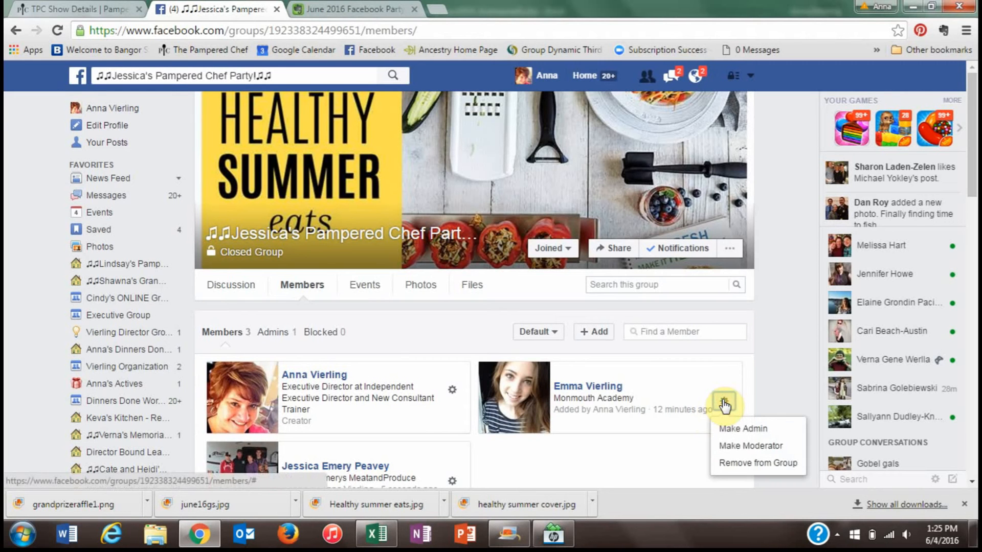
{"action": "left_click", "coordinate": [766, 464]}
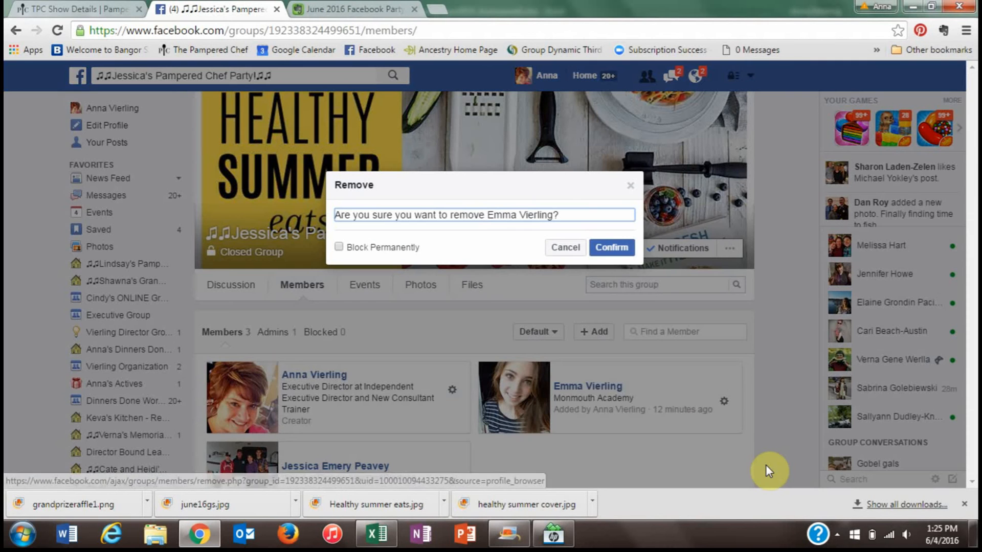
{"action": "left_click", "coordinate": [600, 247]}
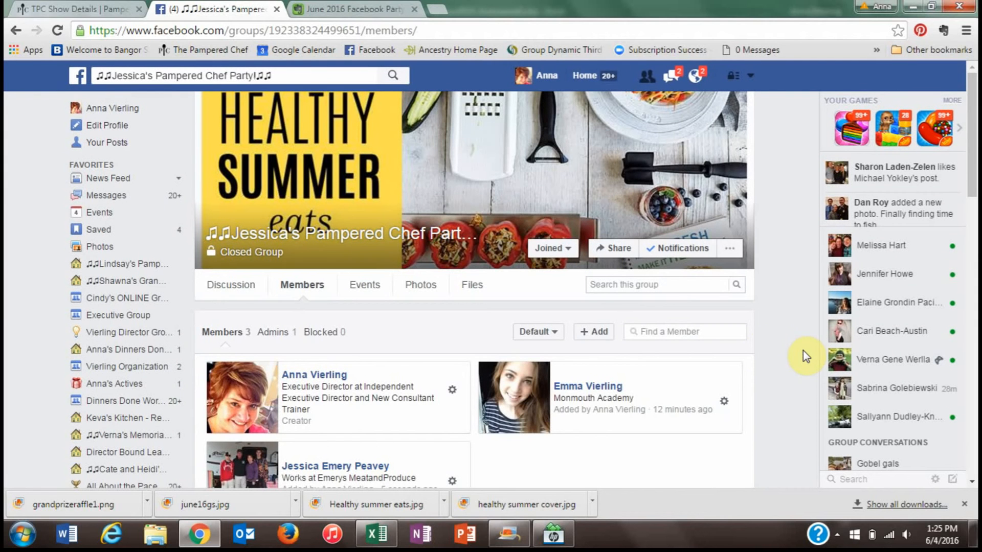
{"action": "left_click", "coordinate": [231, 284]}
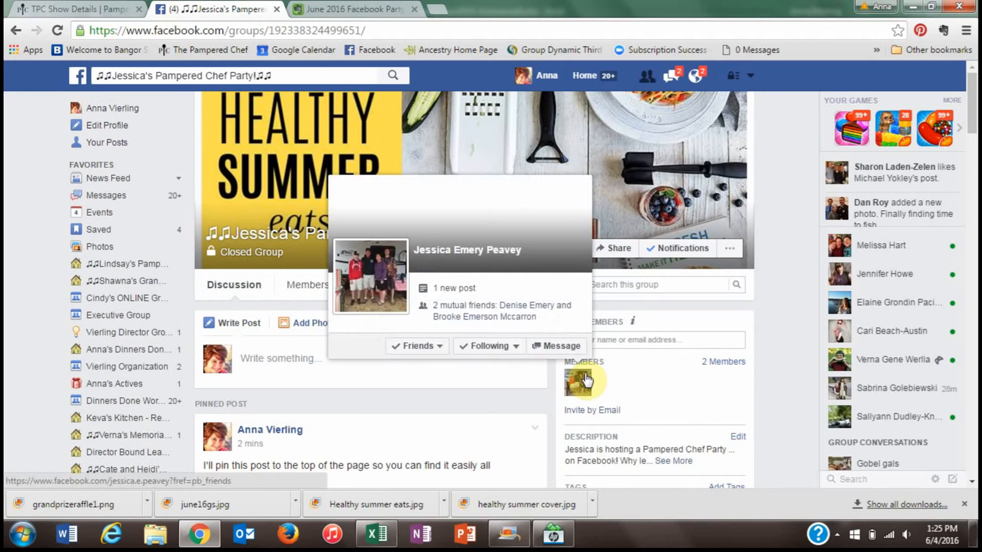
- Start a new private message addressed to the host
{"action": "left_click", "coordinate": [675, 78]}
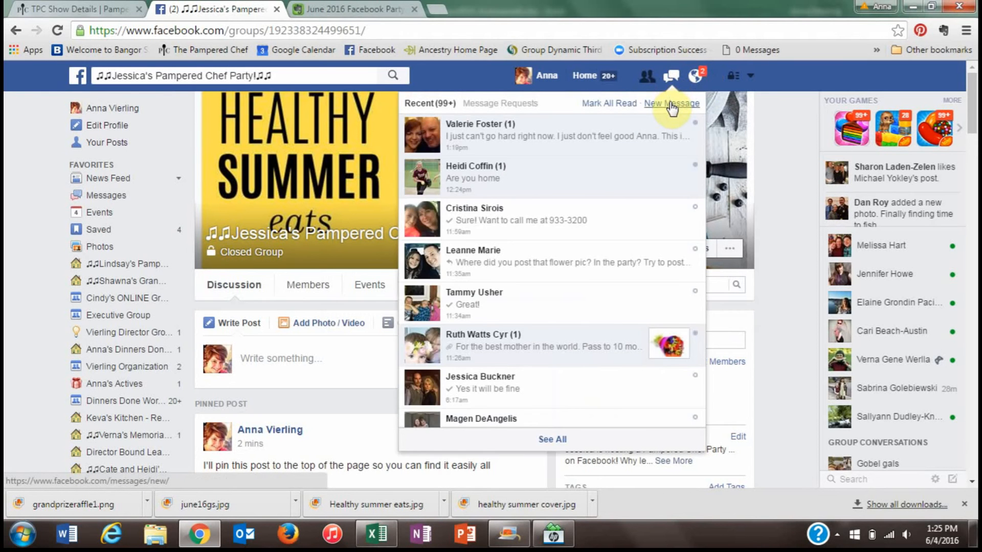
{"action": "left_click", "coordinate": [671, 104]}
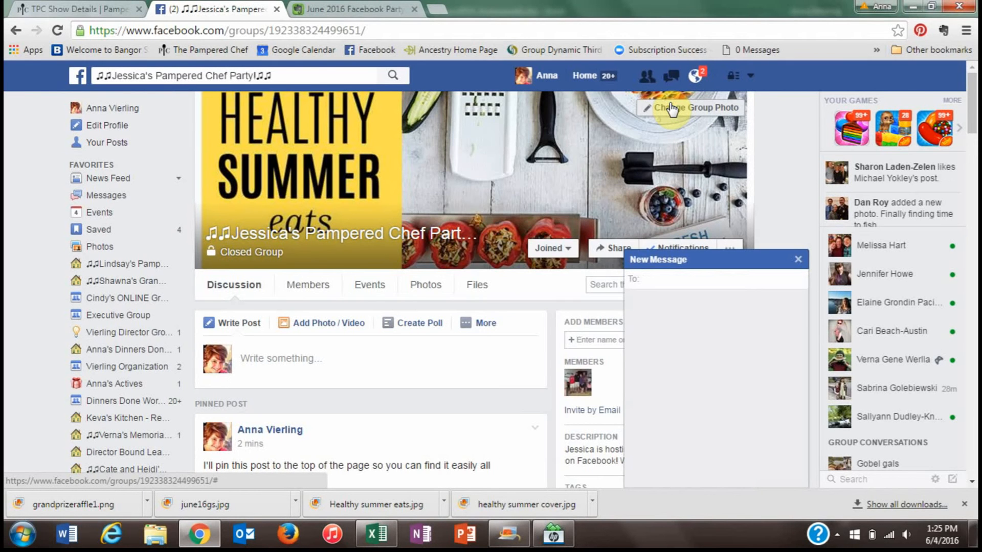
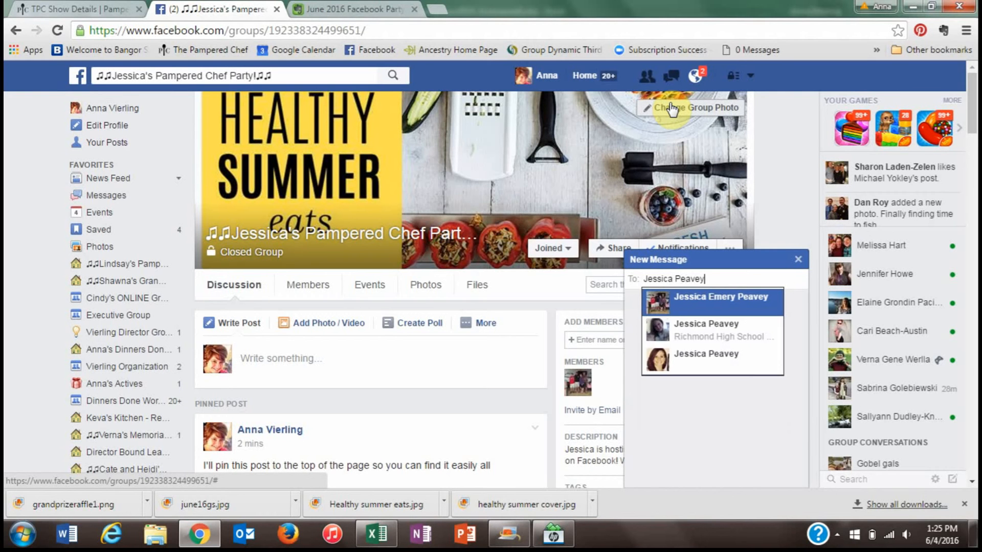
{"action": "key", "text": "Return"}
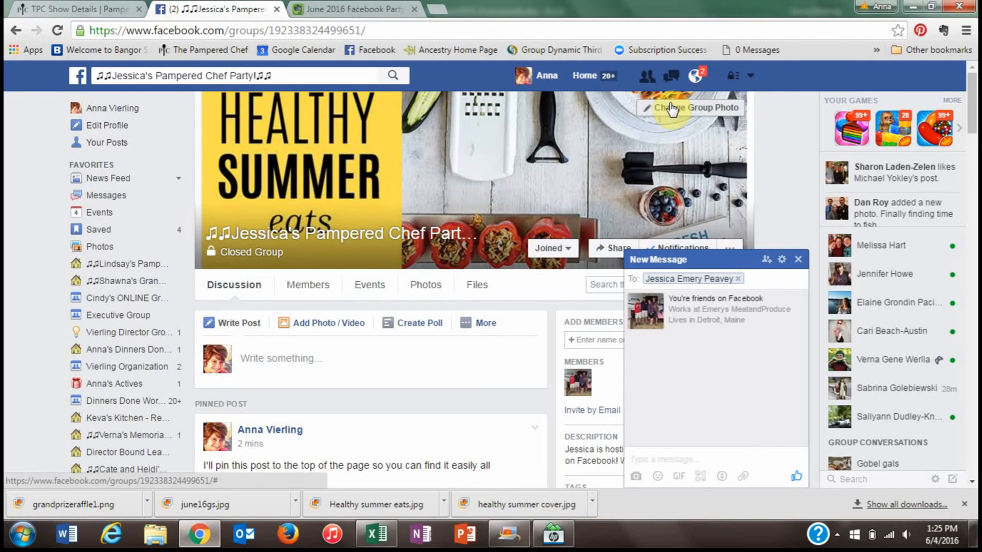
- Send a message asking her to add her peeps, with the party starting Monday morning, then close the chat
{"action": "type", "text": "Hi Jessica!  I just set up your Party Page!"}
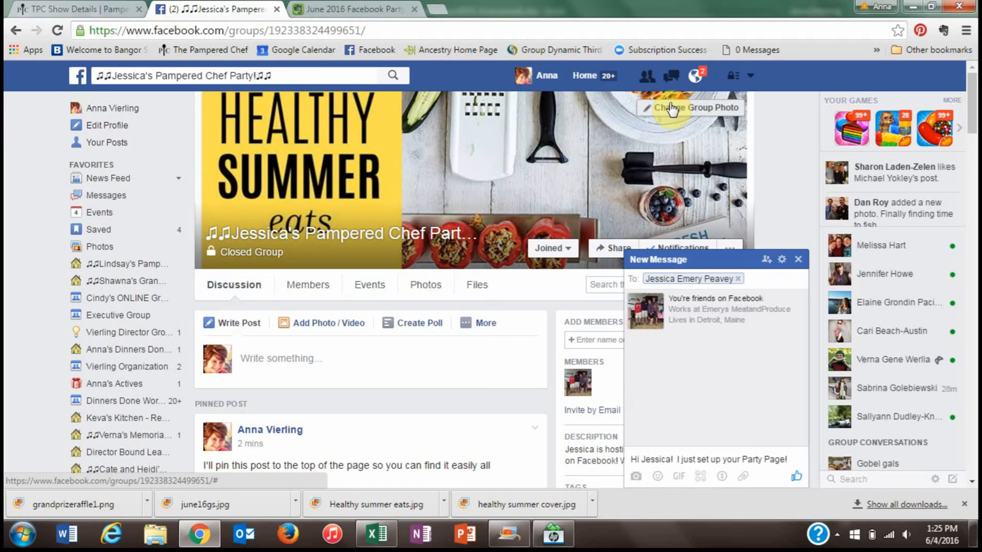
{"action": "type", "text": "Go ahead and add all of your rp"}
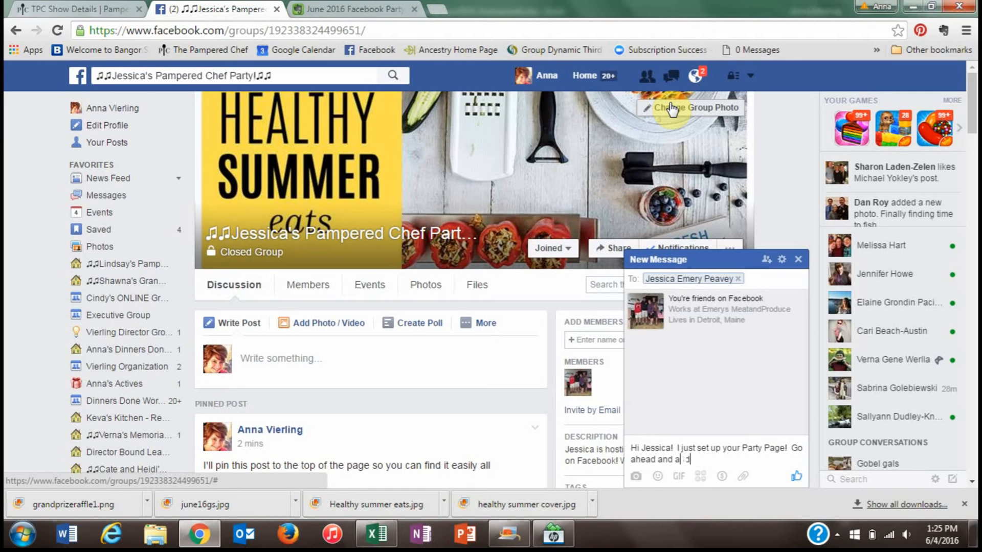
{"action": "type", "text": "eep"}
{"action": "key", "text": "BackSpace"}
{"action": "key", "text": "BackSpace"}
{"action": "key", "text": "BackSpace"}
{"action": "key", "text": "BackSpace"}
{"action": "key", "text": "BackSpace"}
{"action": "type", "text": "peeps and we will get"}
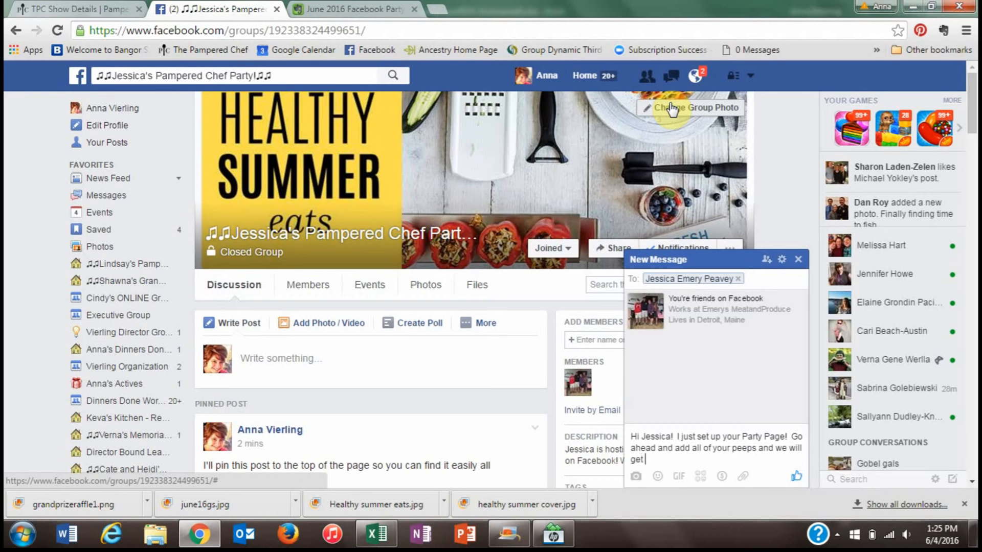
{"action": "type", "text": " the party rolling on Monday morning!"}
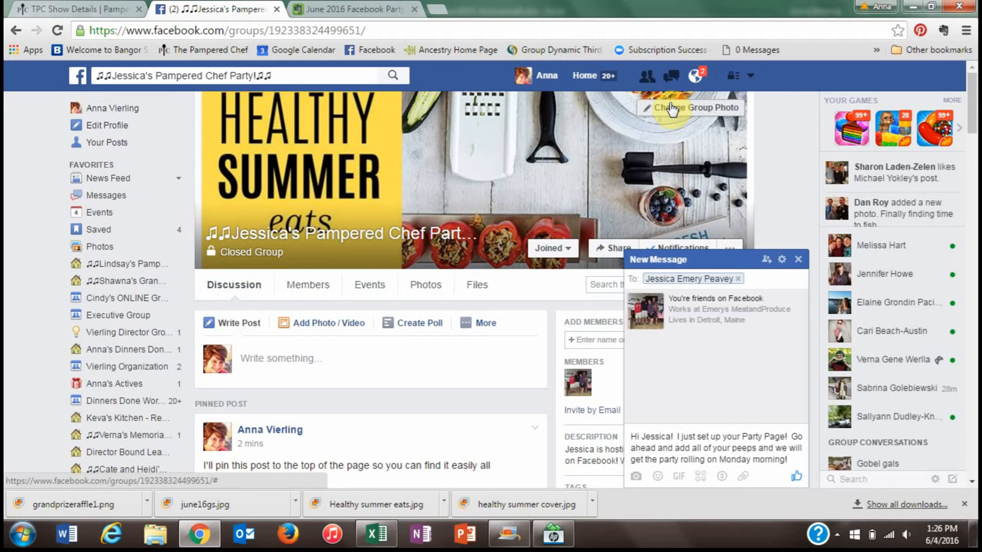
{"action": "type", "text": " Cannot wait!"}
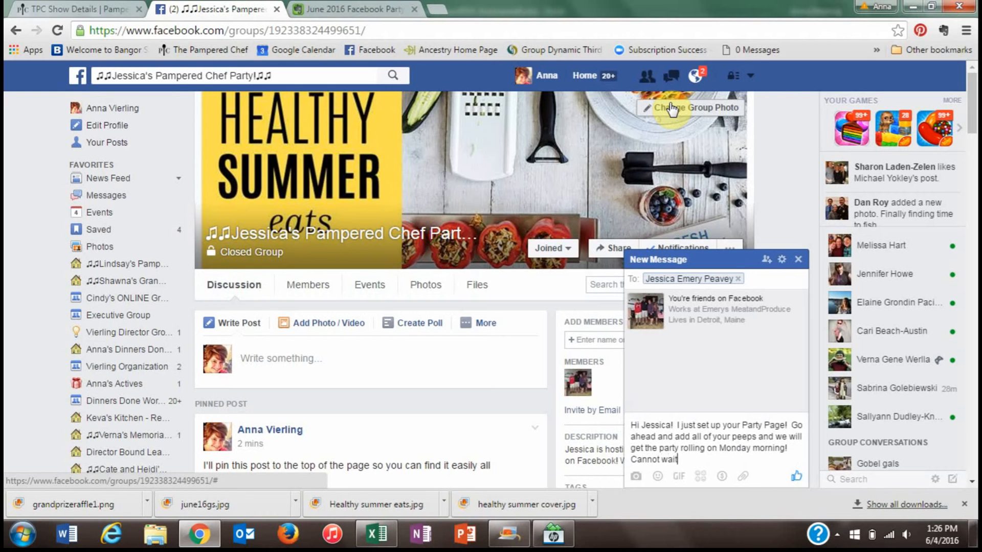
{"action": "key", "text": "Return"}
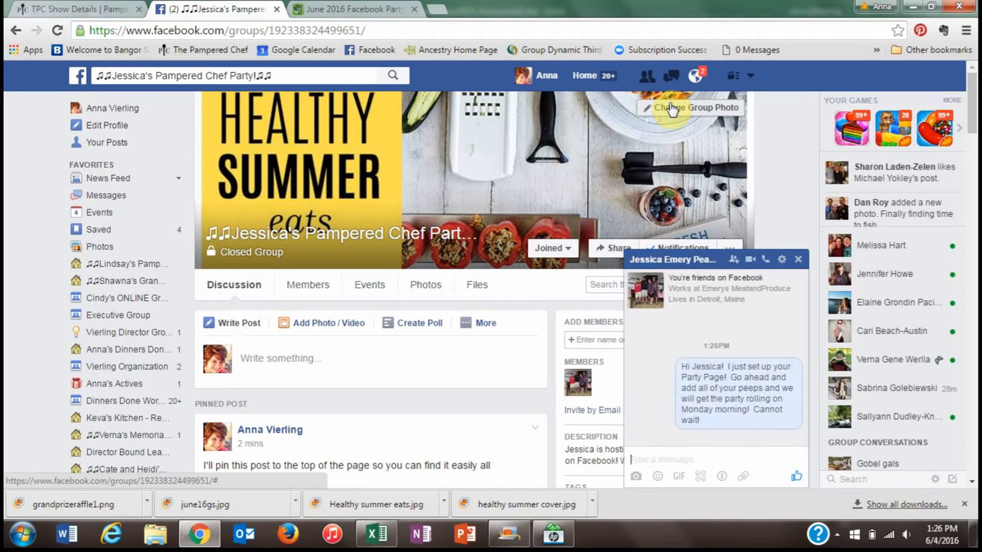
{"action": "left_click", "coordinate": [800, 259]}
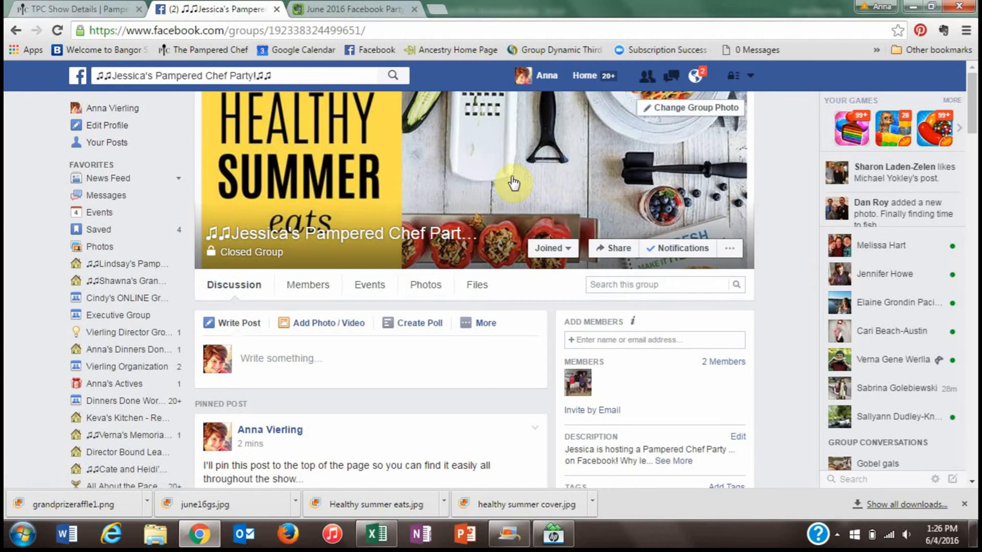
- Open the June 2016 Facebook Party Outline note and read down to the Day 1 pre-order drawing post
{"action": "left_click", "coordinate": [359, 7]}
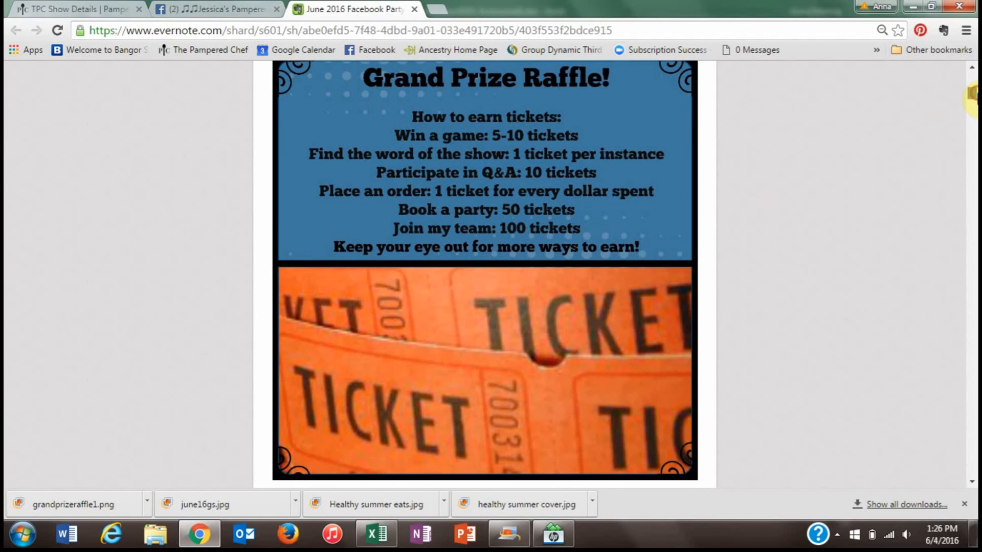
{"action": "scroll", "coordinate": [972, 95], "scroll_direction": "down", "scroll_amount": 4}
{"action": "scroll", "coordinate": [972, 94], "scroll_direction": "down", "scroll_amount": 2}
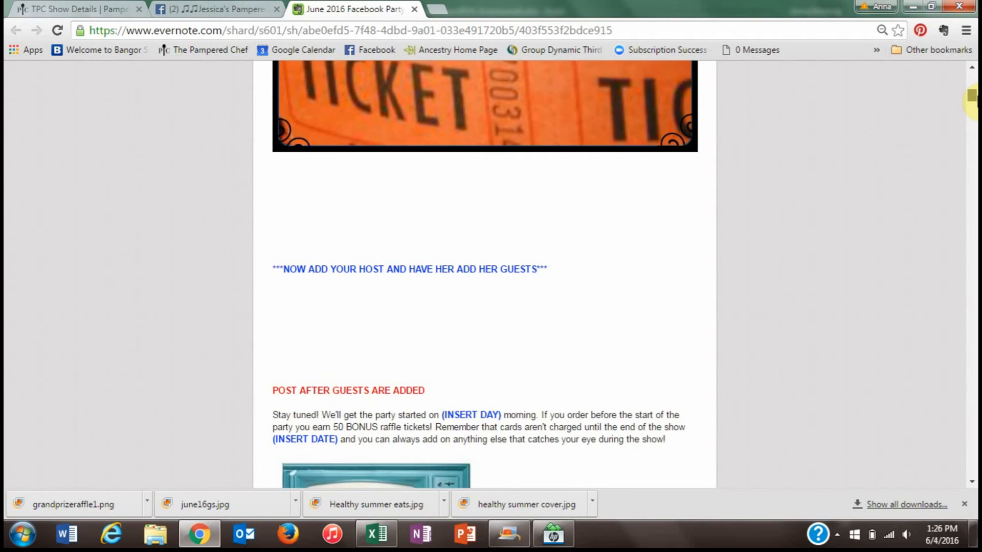
{"action": "scroll", "coordinate": [971, 96], "scroll_direction": "down", "scroll_amount": 6}
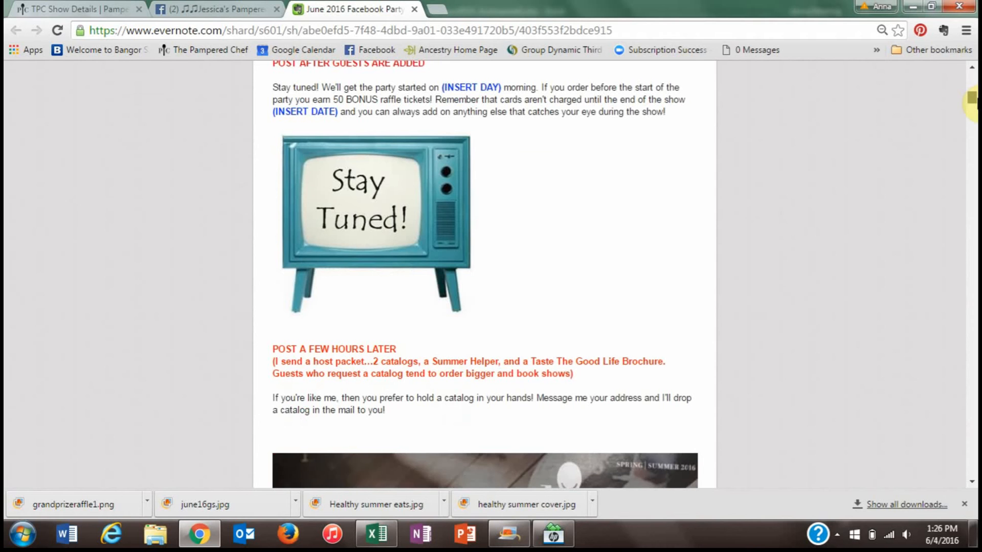
{"action": "left_click", "coordinate": [971, 69]}
{"action": "left_click", "coordinate": [971, 69]}
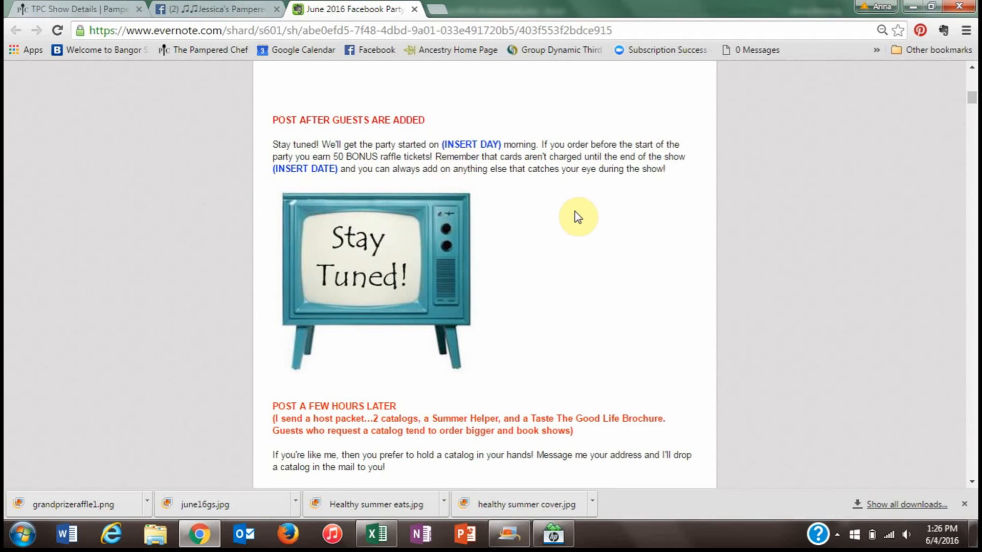
{"action": "left_click", "coordinate": [973, 482]}
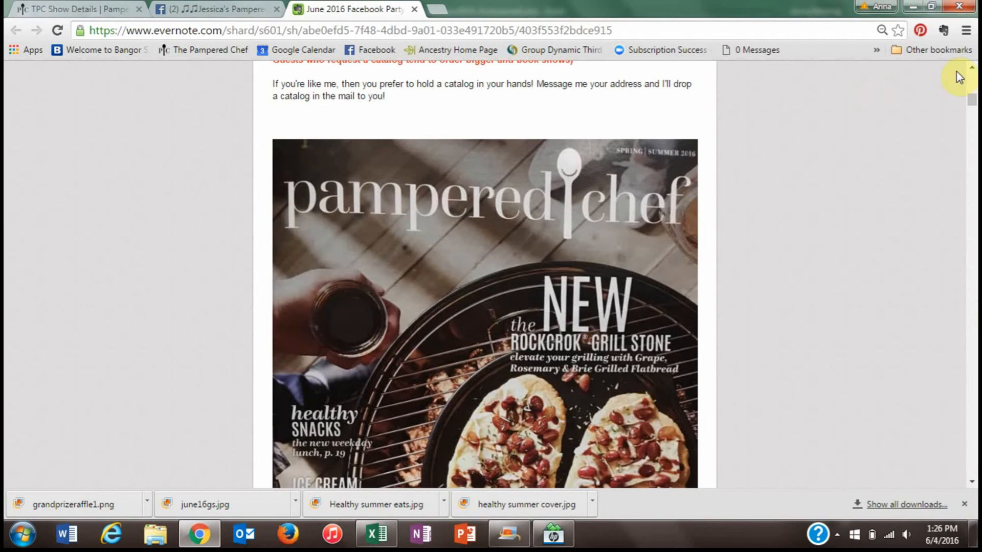
{"action": "left_click", "coordinate": [972, 67]}
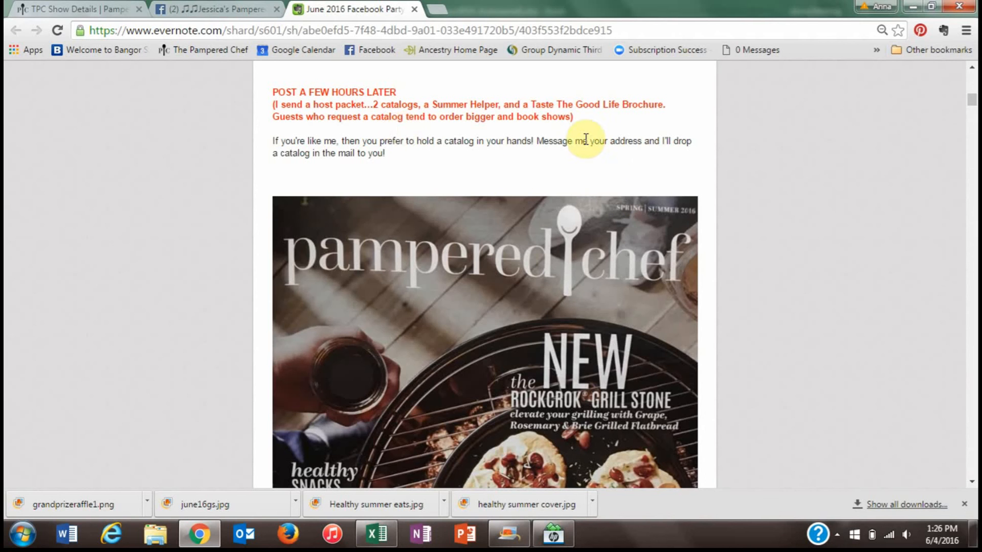
{"action": "left_click", "coordinate": [973, 484]}
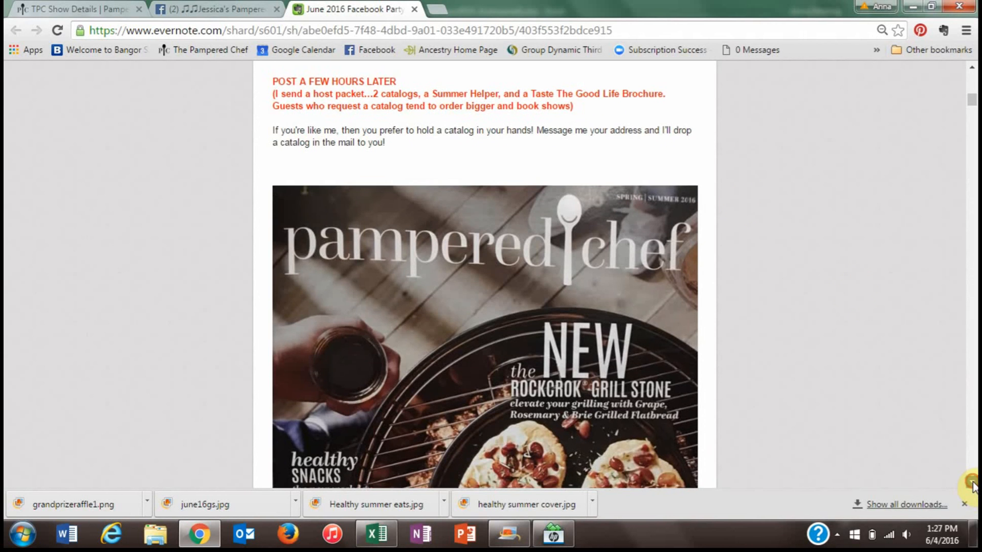
{"action": "left_click_drag", "start_coordinate": [972, 485], "coordinate": [973, 484]}
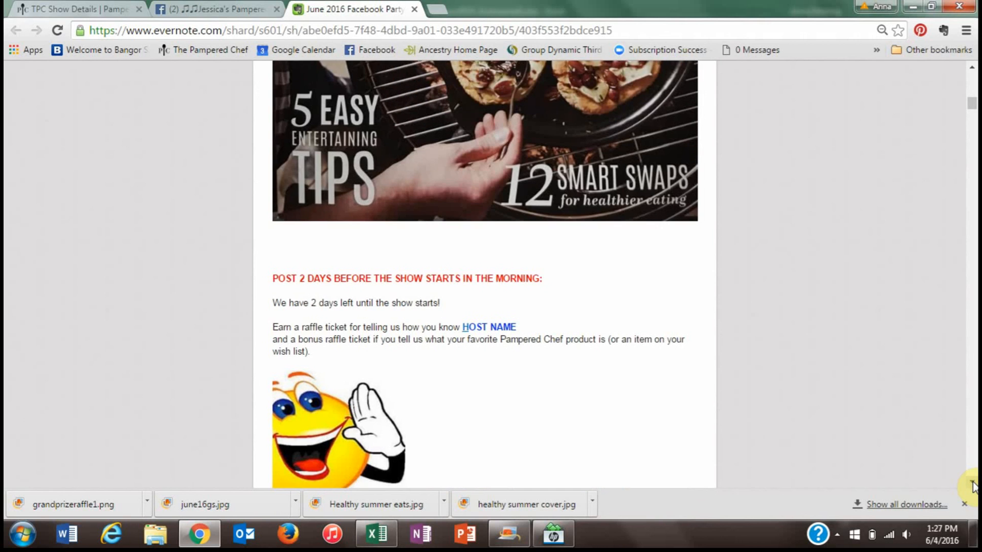
{"action": "left_click", "coordinate": [972, 485]}
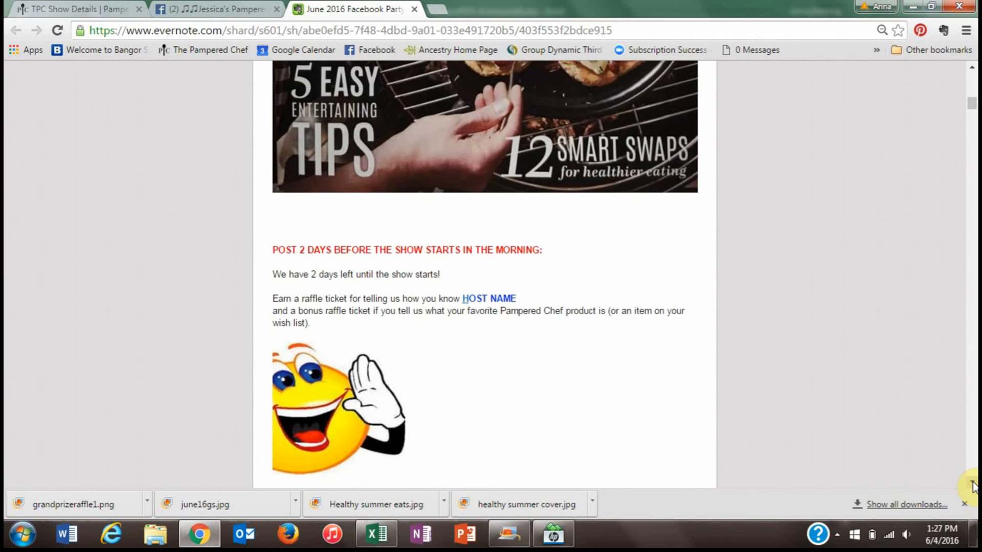
{"action": "left_click_drag", "start_coordinate": [972, 484], "coordinate": [972, 485]}
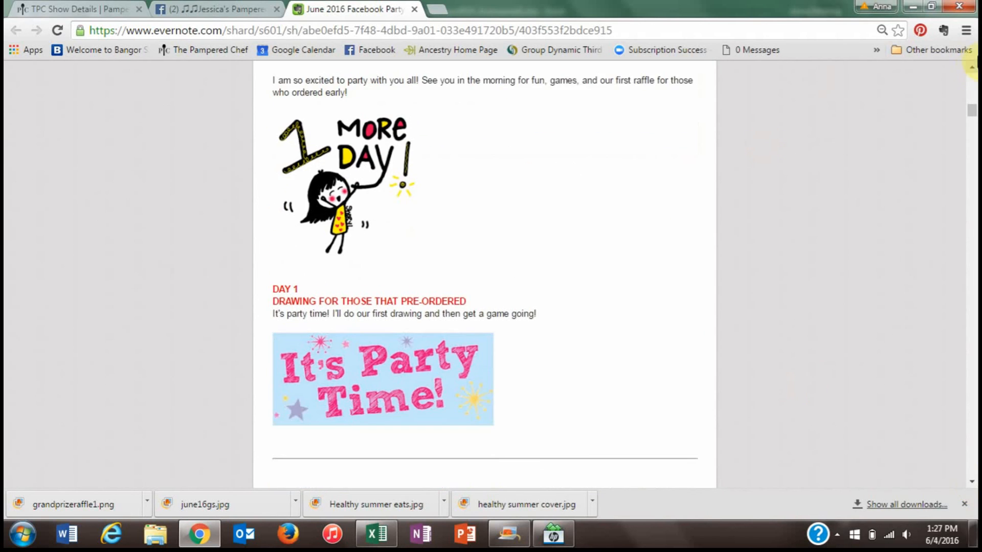
{"action": "left_click_drag", "start_coordinate": [973, 74], "coordinate": [972, 75]}
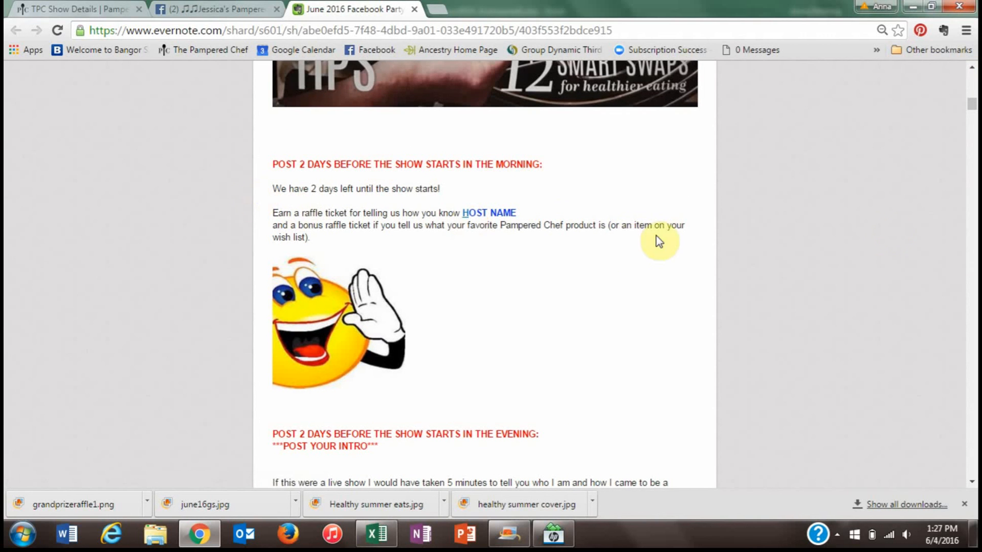
{"action": "mouse_move", "coordinate": [971, 101]}
{"action": "left_mouse_down"}
{"action": "mouse_move", "coordinate": [973, 114]}
{"action": "mouse_move", "coordinate": [973, 103]}
{"action": "left_mouse_up"}
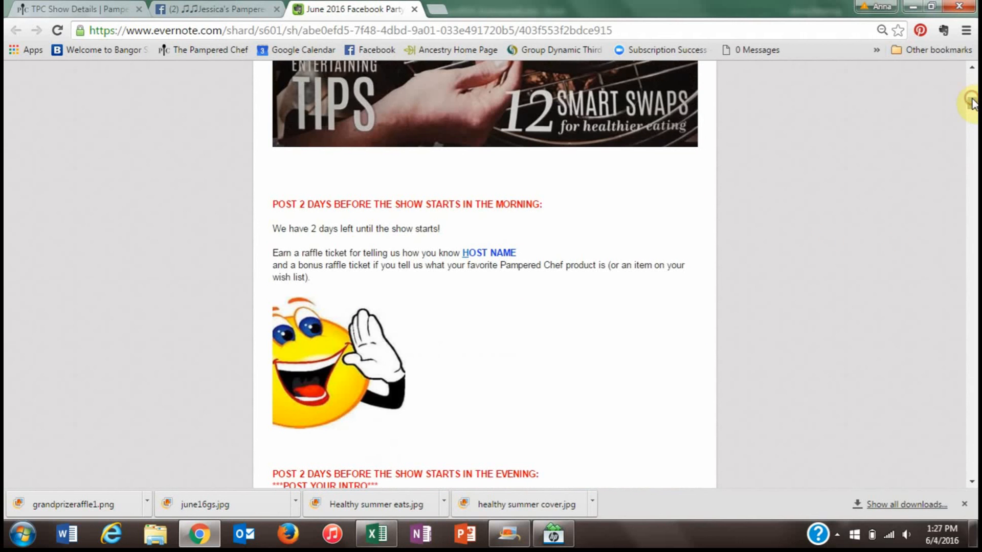
{"action": "mouse_move", "coordinate": [336, 375]}
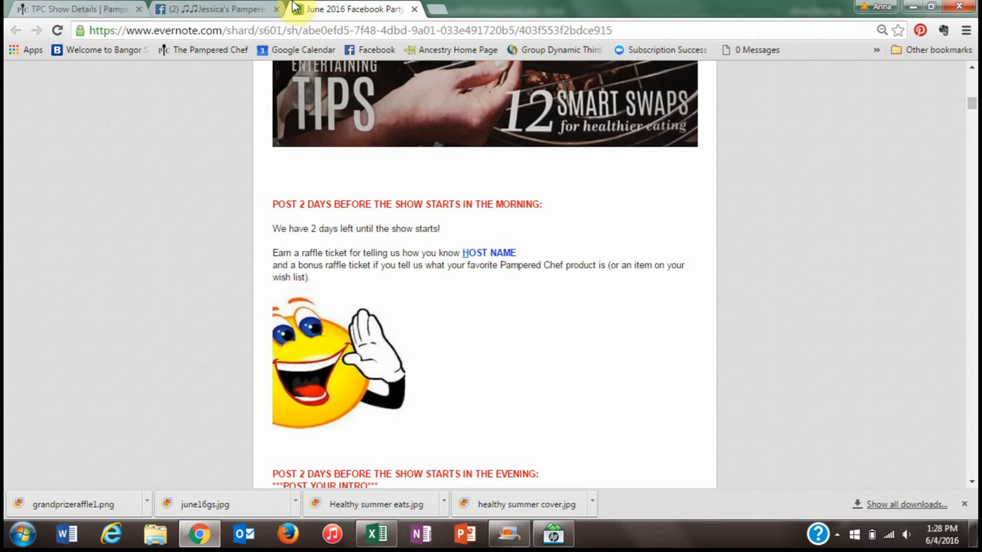
- Return to the party group page and scroll to the pinned FAQ above the welcome post
{"action": "left_click", "coordinate": [232, 4]}
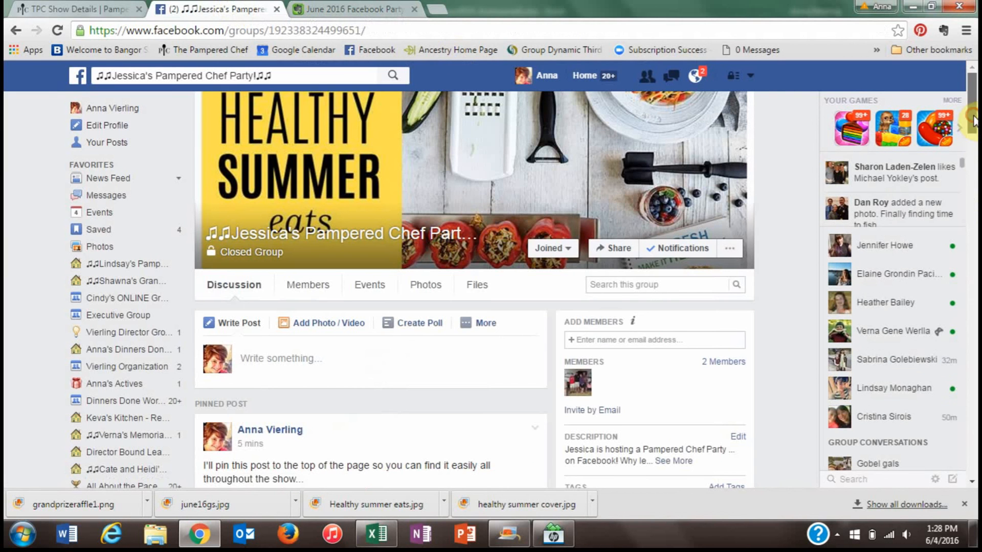
{"action": "left_click_drag", "start_coordinate": [973, 123], "coordinate": [974, 176]}
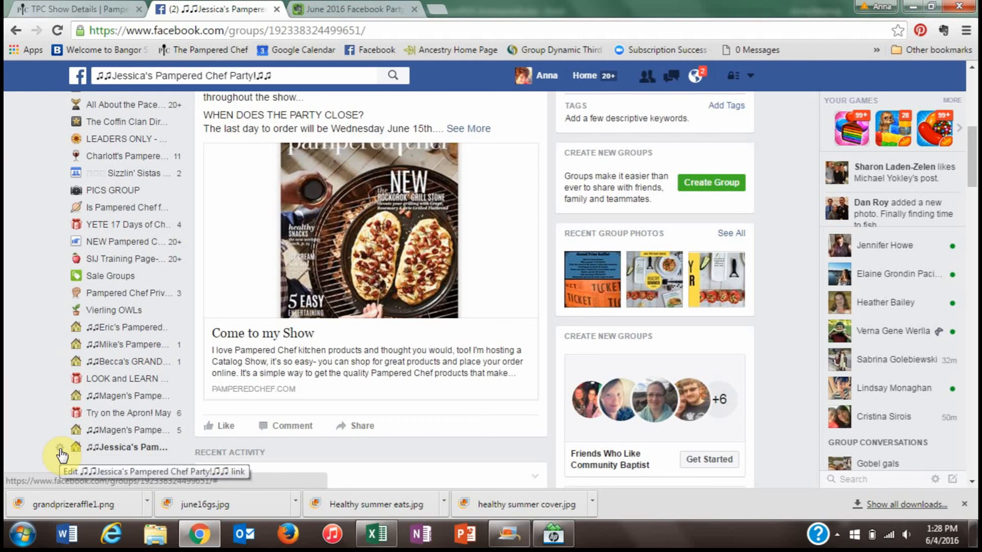
{"action": "left_click_drag", "start_coordinate": [972, 134], "coordinate": [972, 91]}
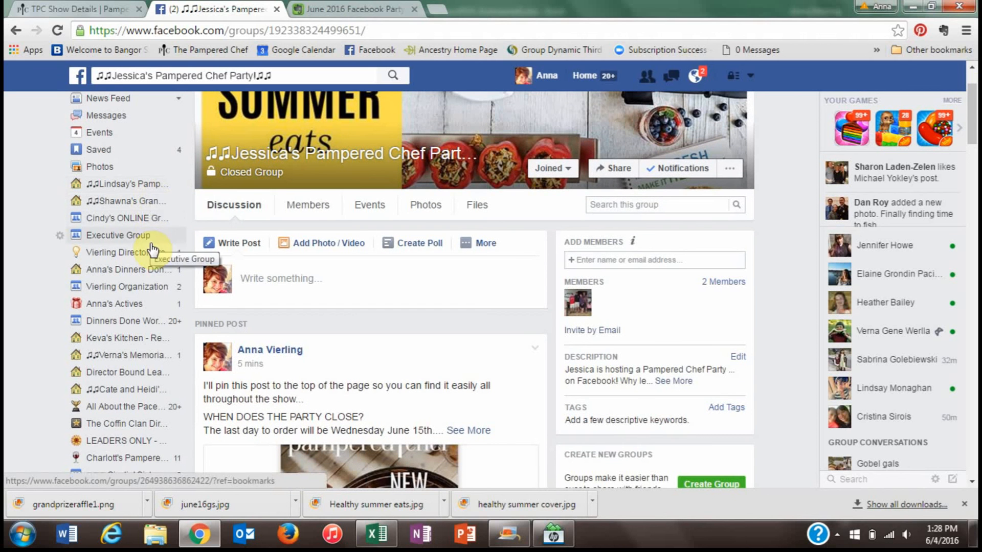
{"action": "left_click_drag", "start_coordinate": [973, 102], "coordinate": [973, 154]}
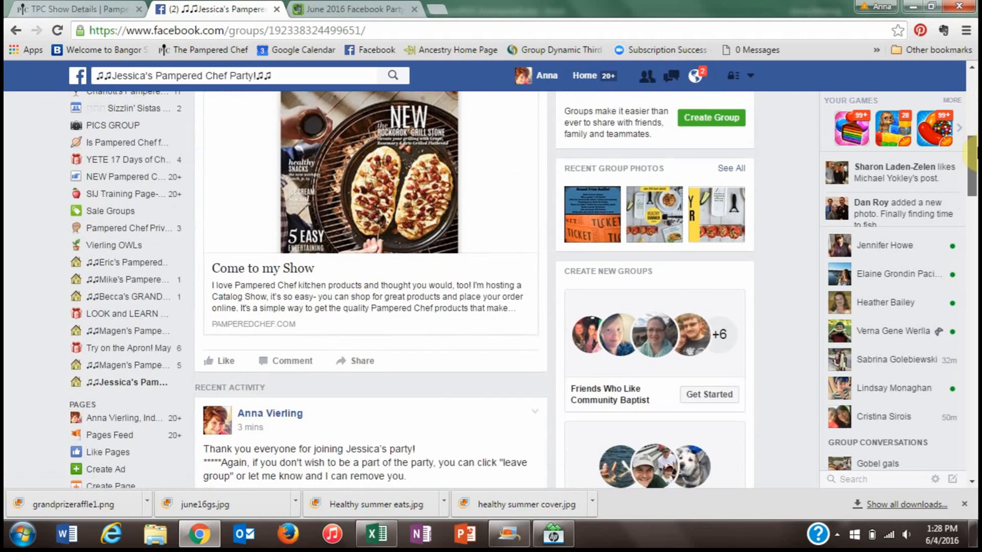
- Move the party group to the top of Favorites, then dismiss the downloads bar and switch to the desktop
{"action": "left_click", "coordinate": [59, 384]}
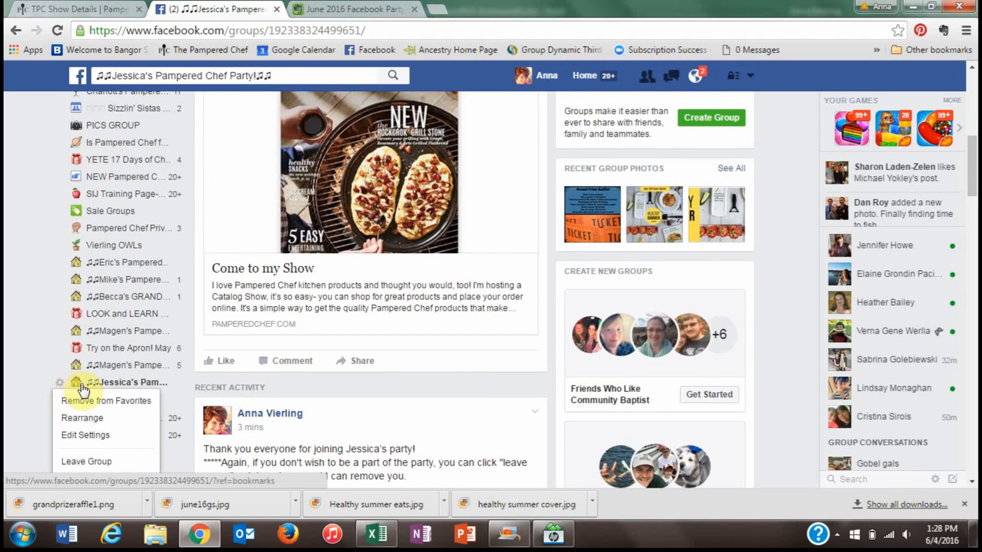
{"action": "left_click", "coordinate": [99, 419]}
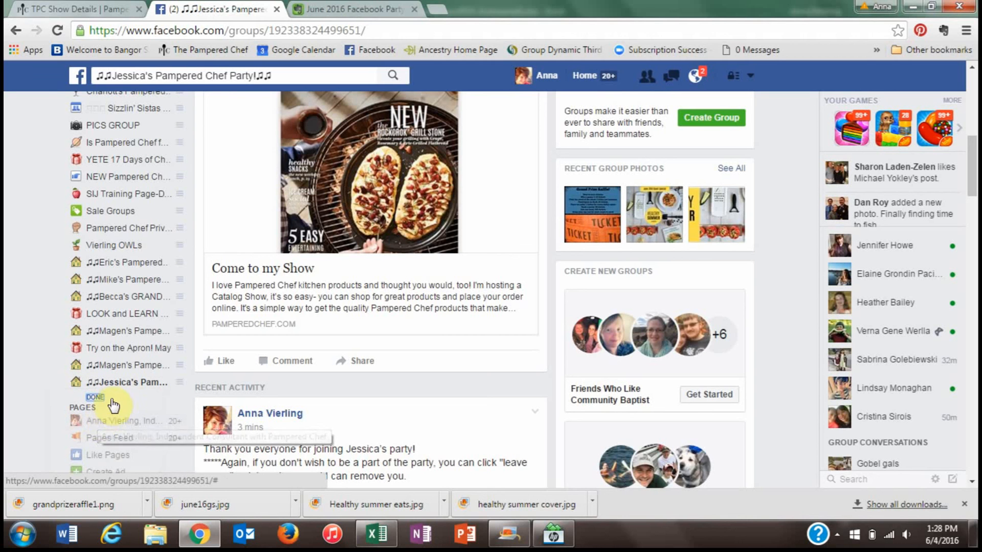
{"action": "left_click_drag", "start_coordinate": [116, 385], "coordinate": [115, 210]}
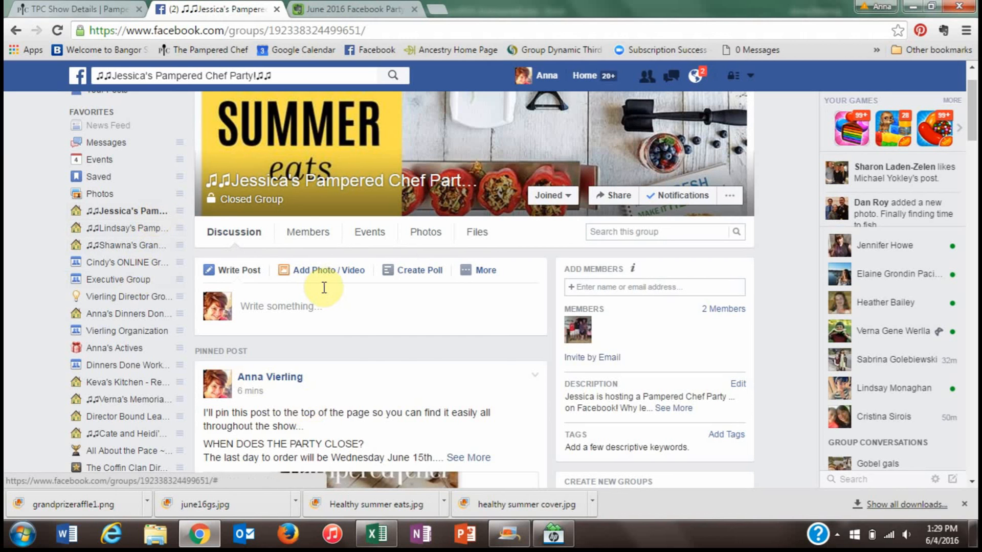
{"action": "left_click", "coordinate": [484, 270]}
{"action": "left_click", "coordinate": [805, 367]}
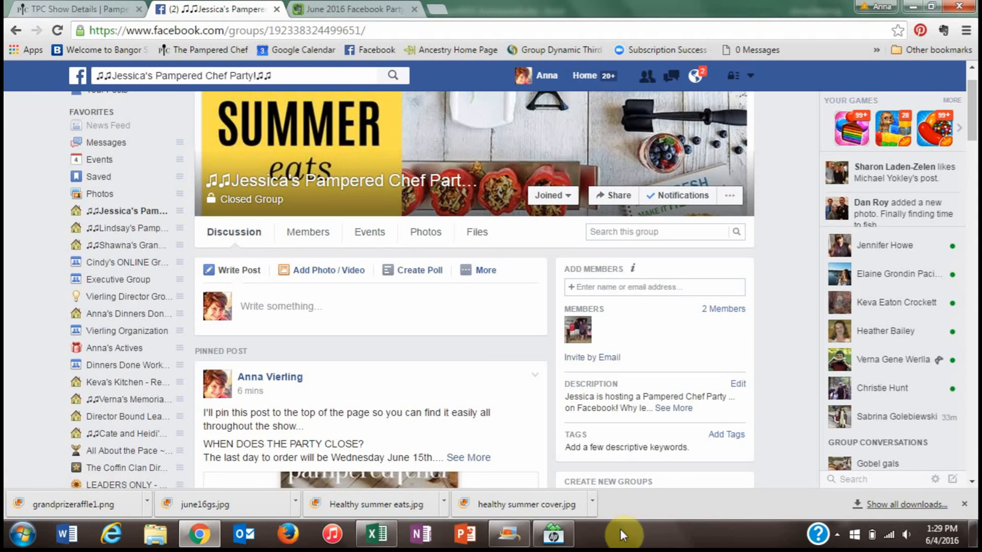
{"action": "left_click", "coordinate": [964, 506]}
{"action": "key", "text": "alt+Tab"}
{"action": "key", "text": "alt+Tab"}
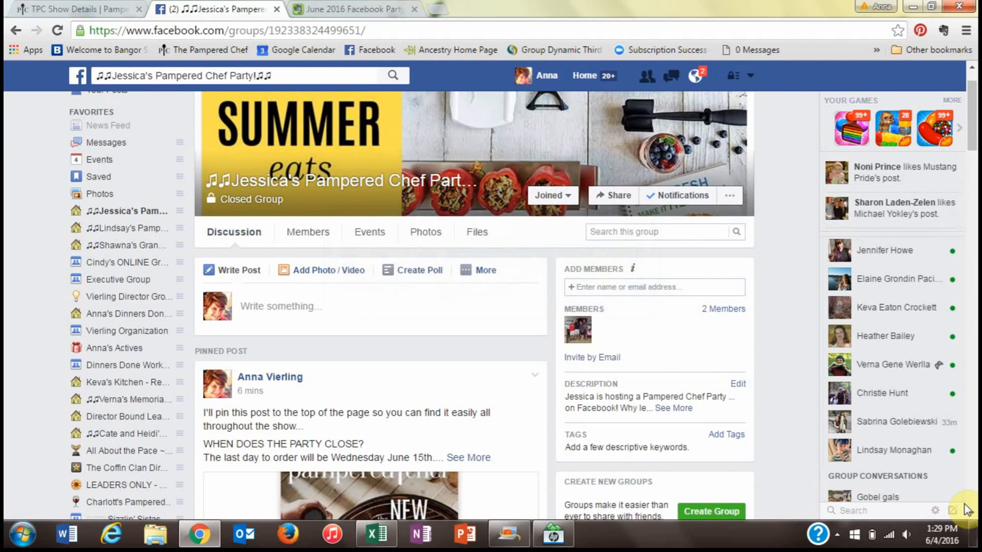